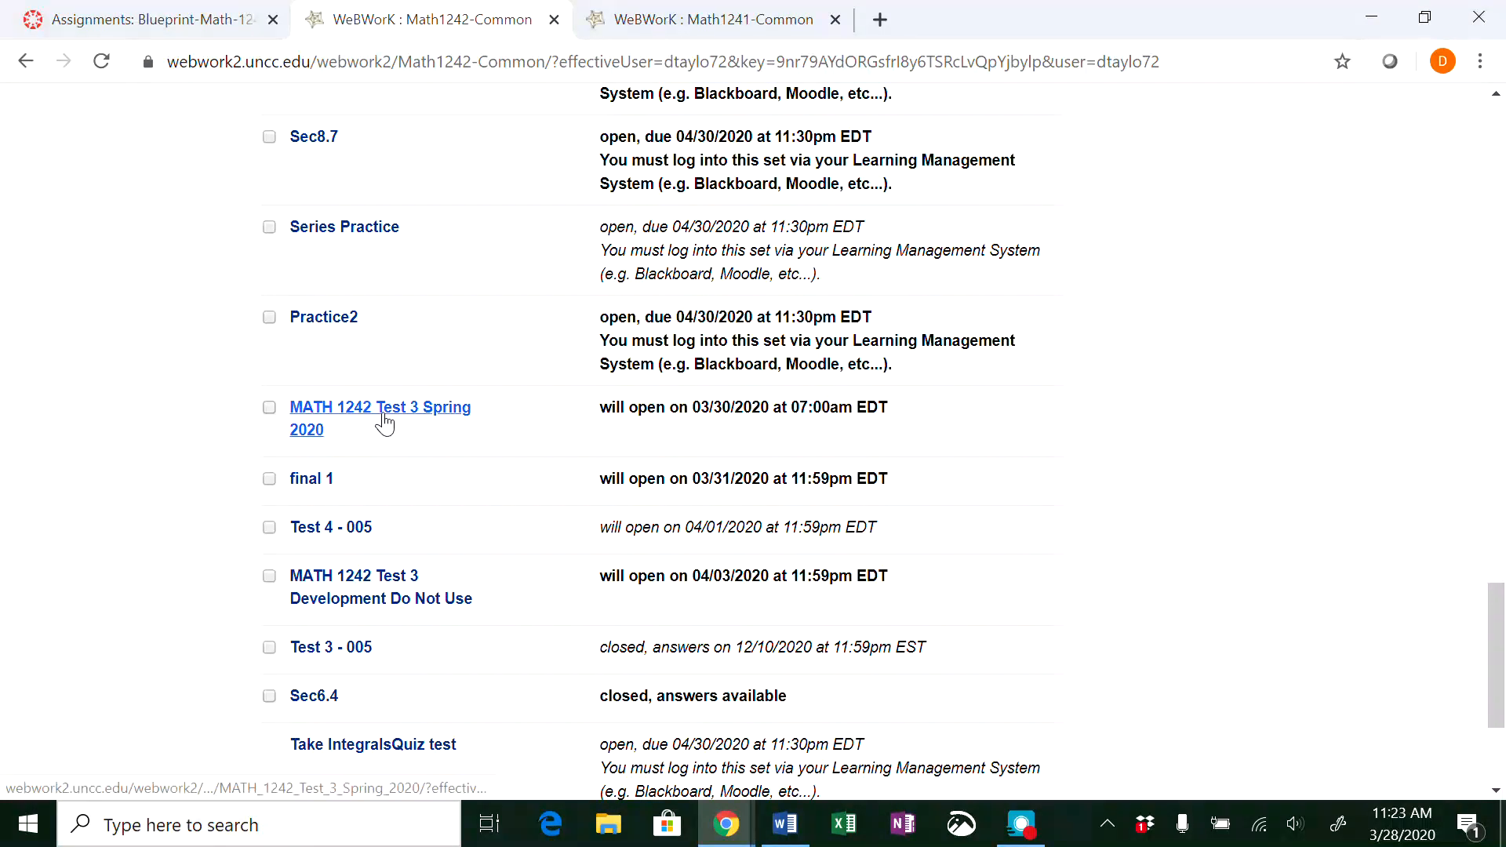
Open the MATH 1242 Test 3 Spring 2020 set and copy its web address up to the question mark, excluding the user and key parameters
left_click(383, 418)
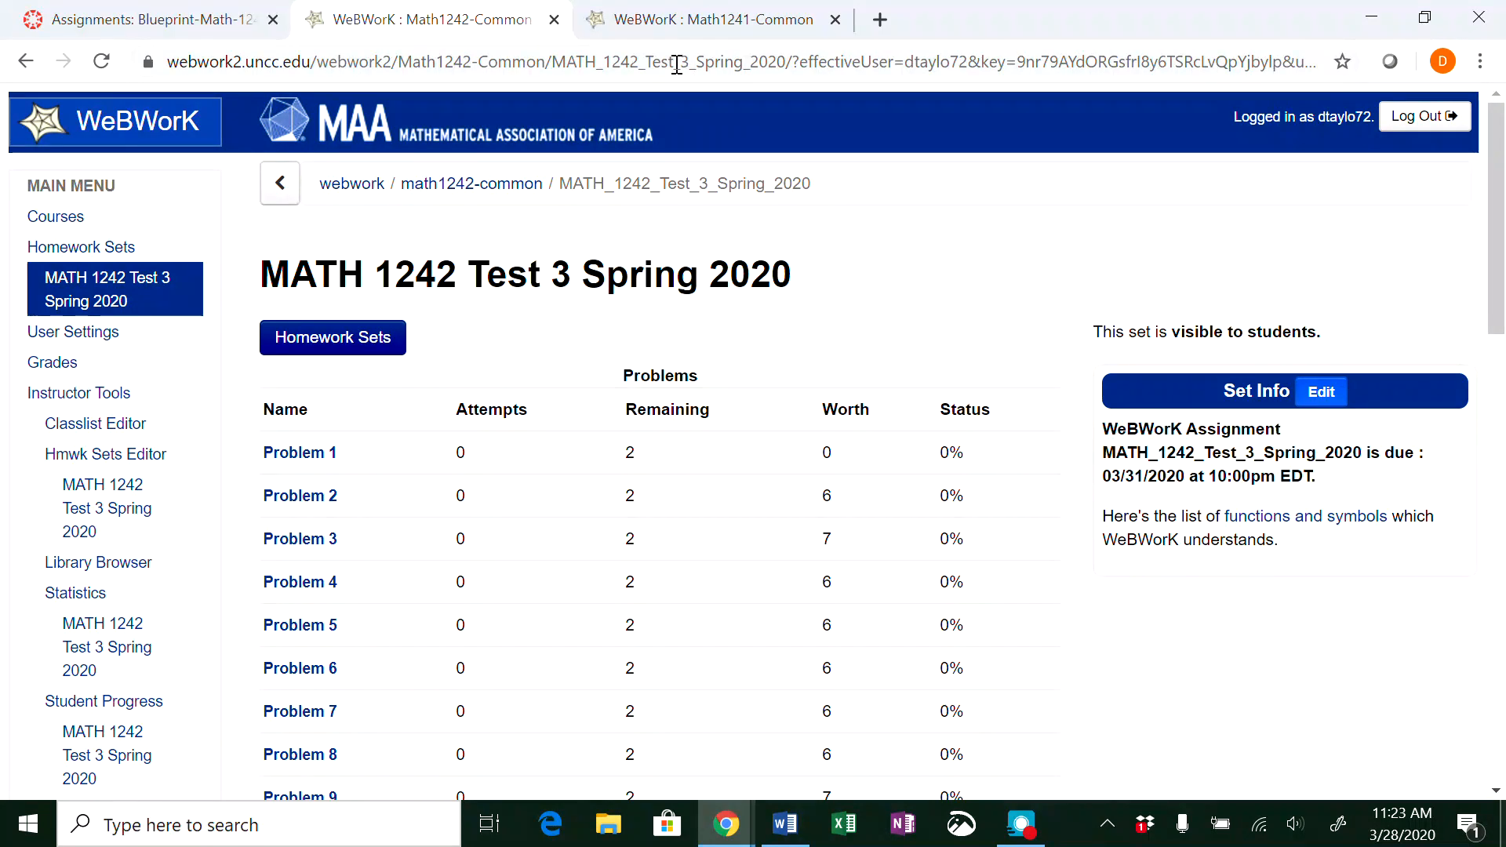
left_click(791, 60)
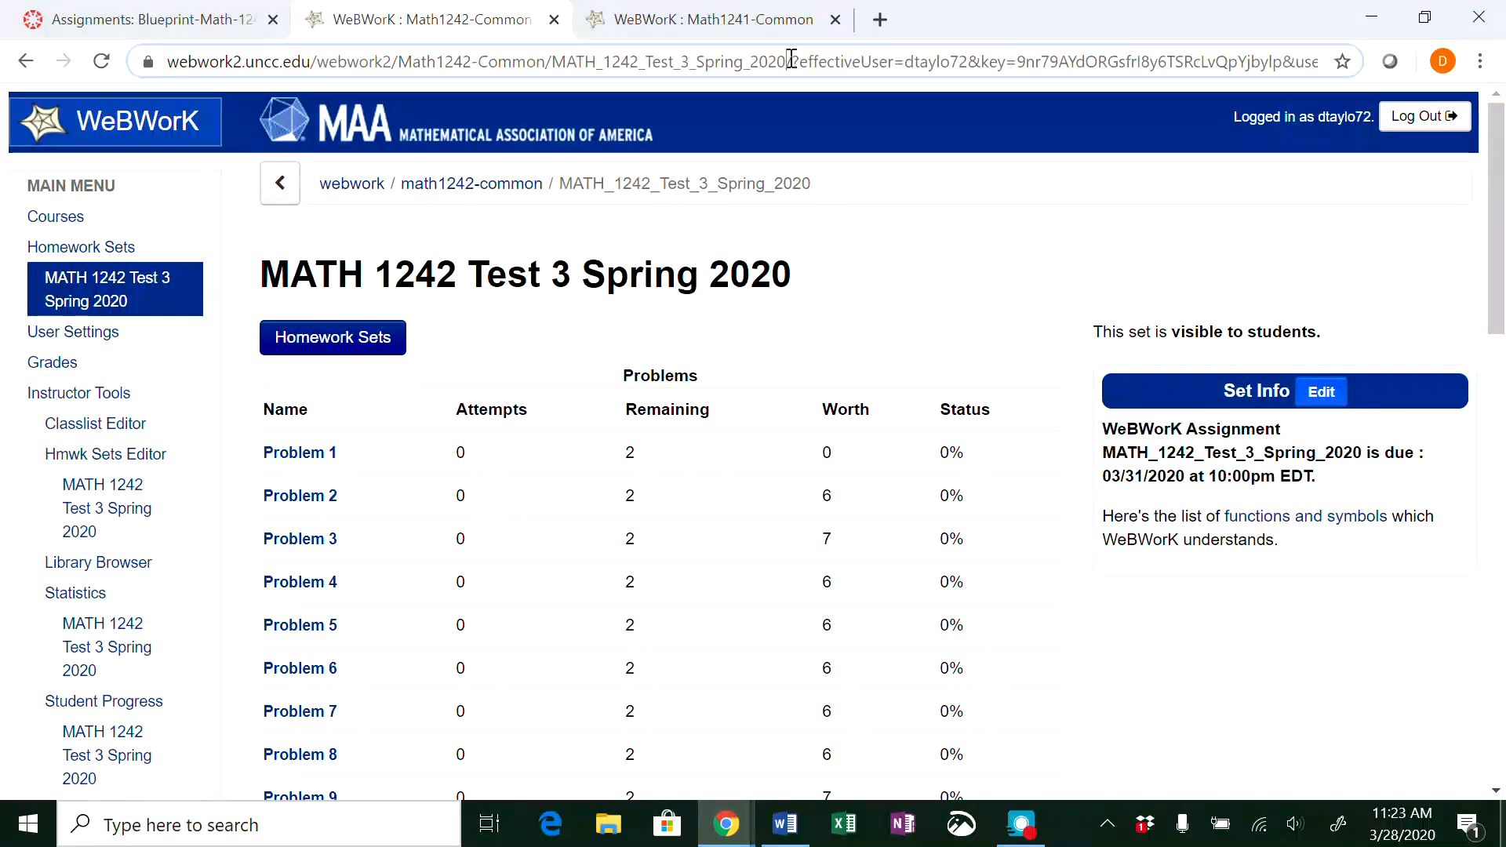
left_click(793, 60)
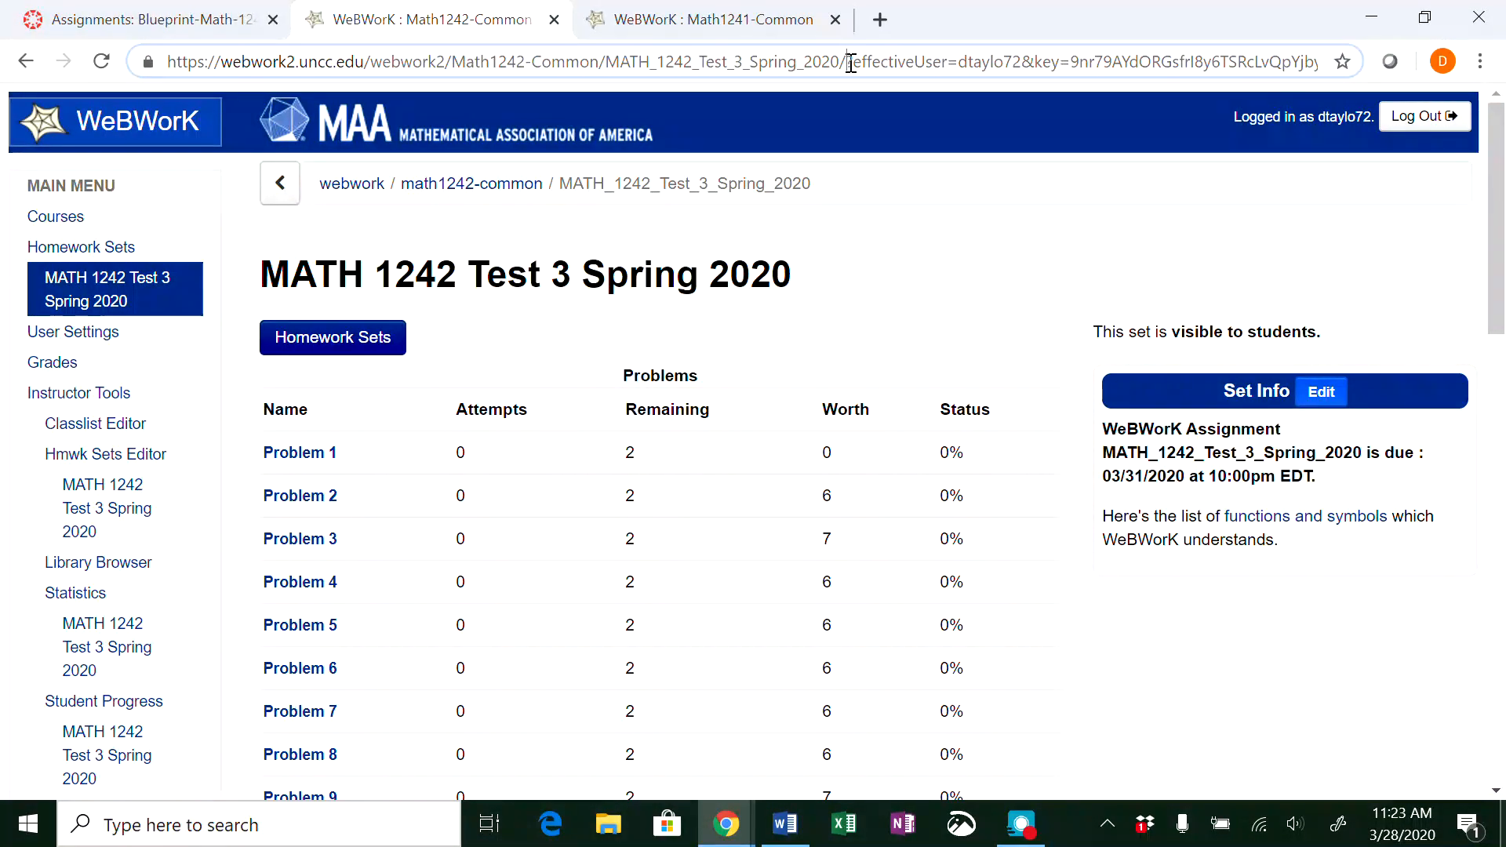
left_click_drag(849, 62, 155, 60)
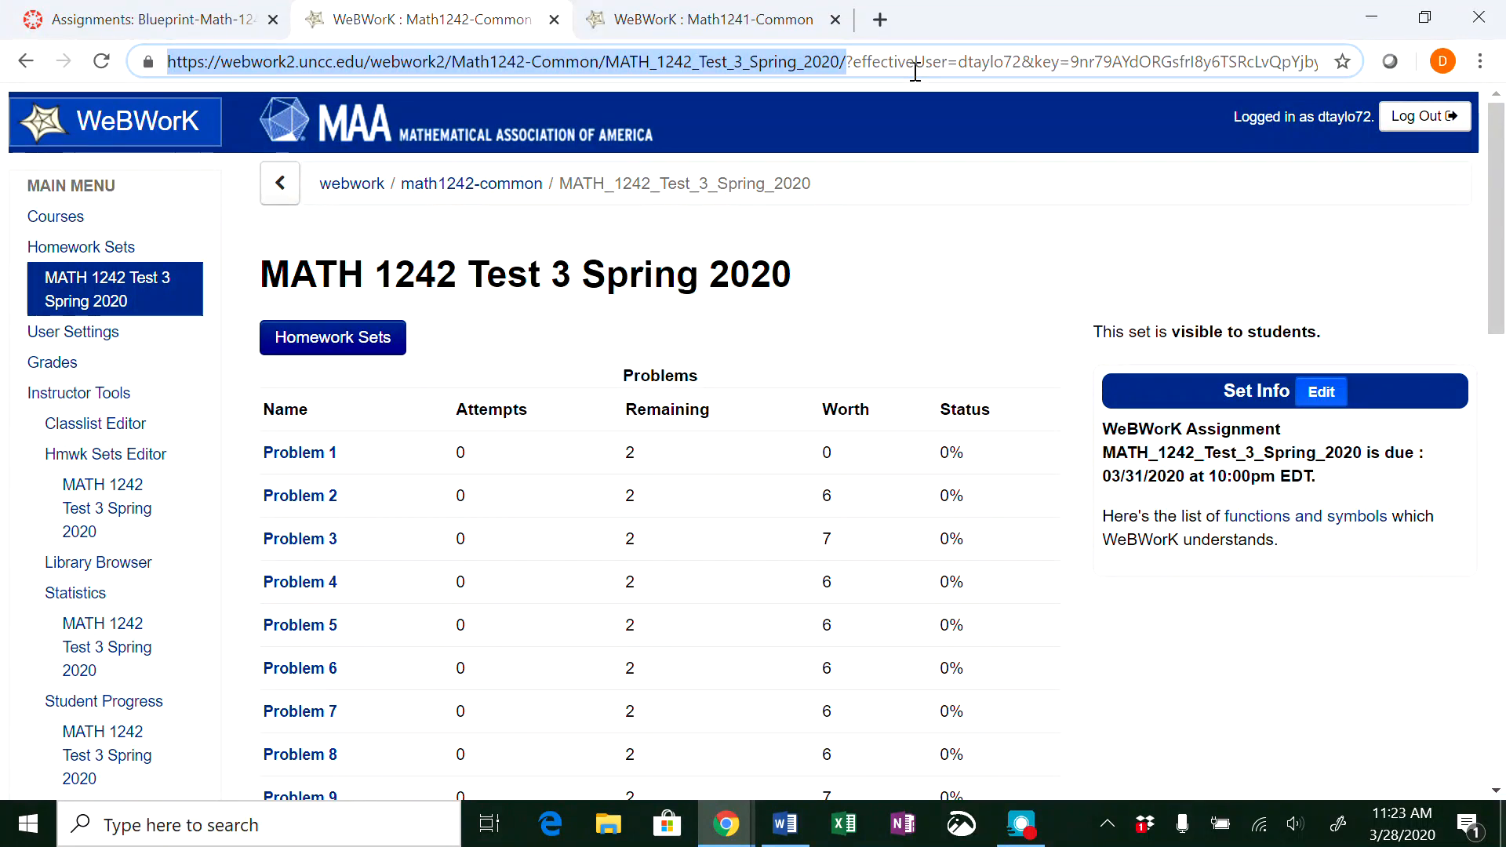
Switch to the Canvas course assignments and open T3 in the Tests group for editing
left_click(161, 20)
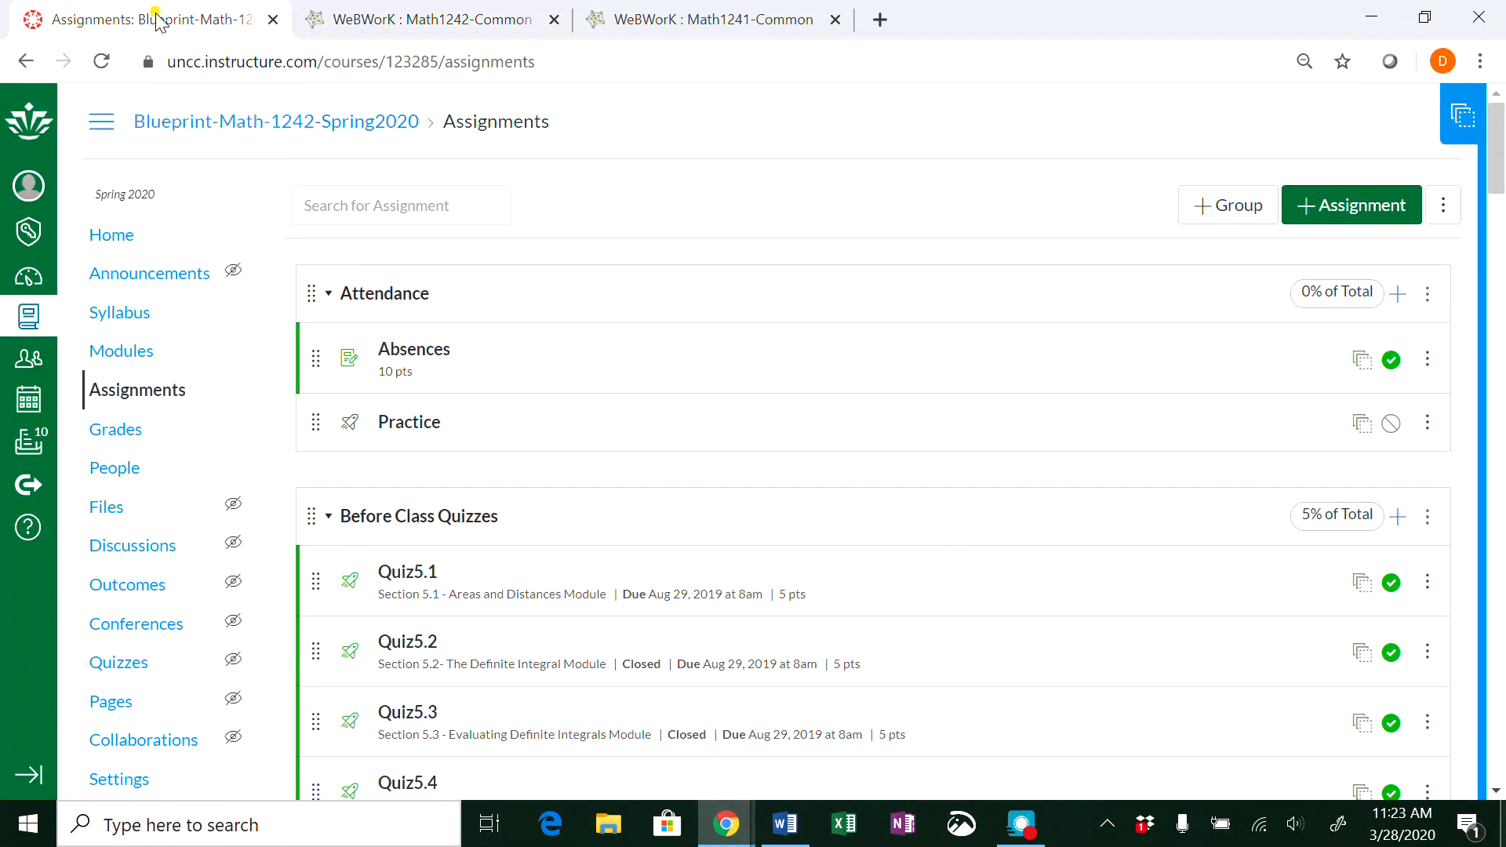
scroll(779, 414, "down", 20)
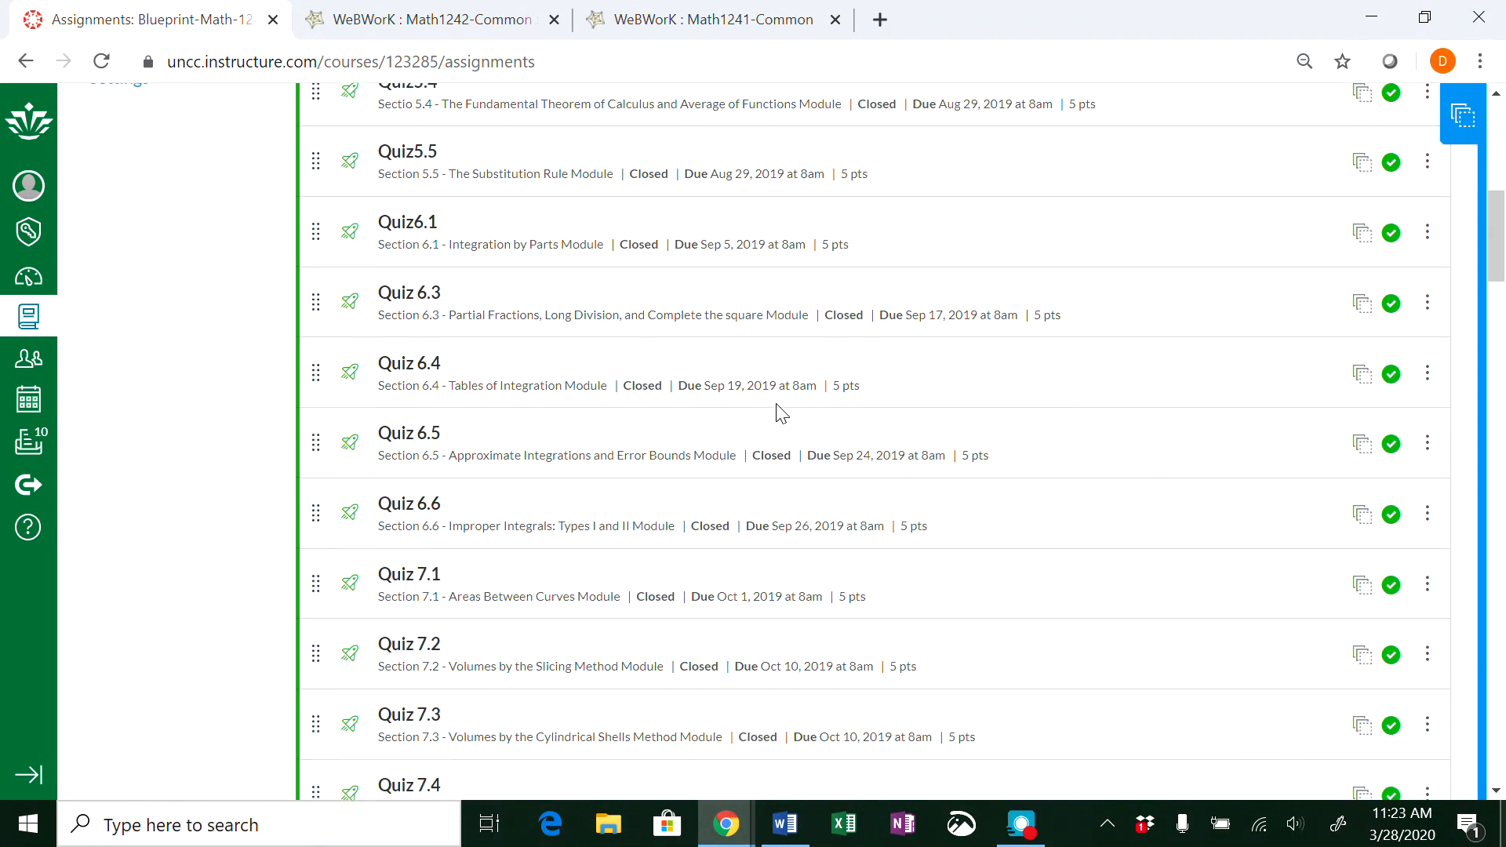
scroll(779, 414, "down", 17)
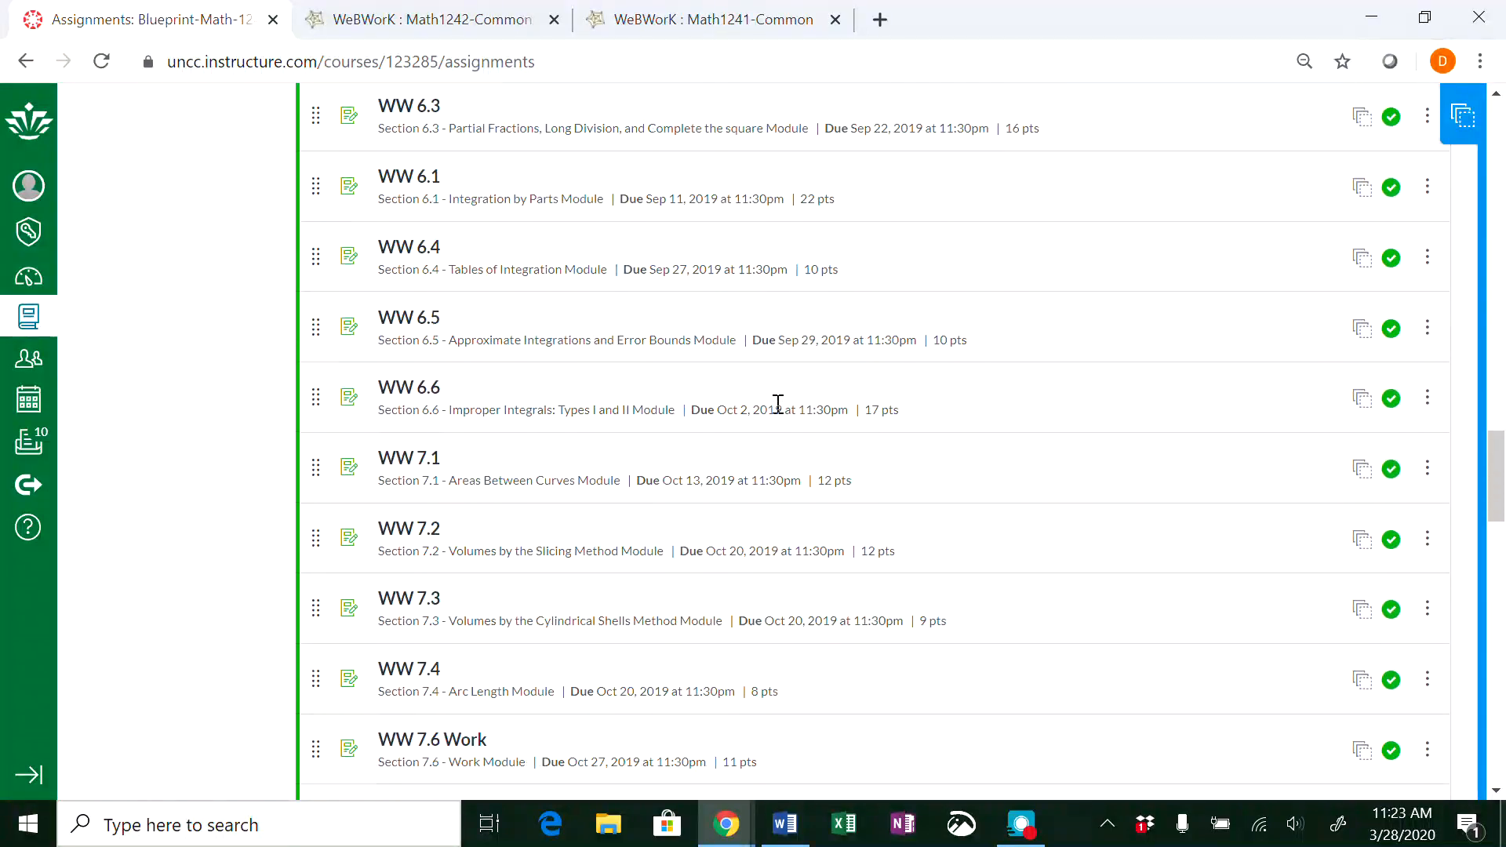
scroll(782, 413, "down", 10)
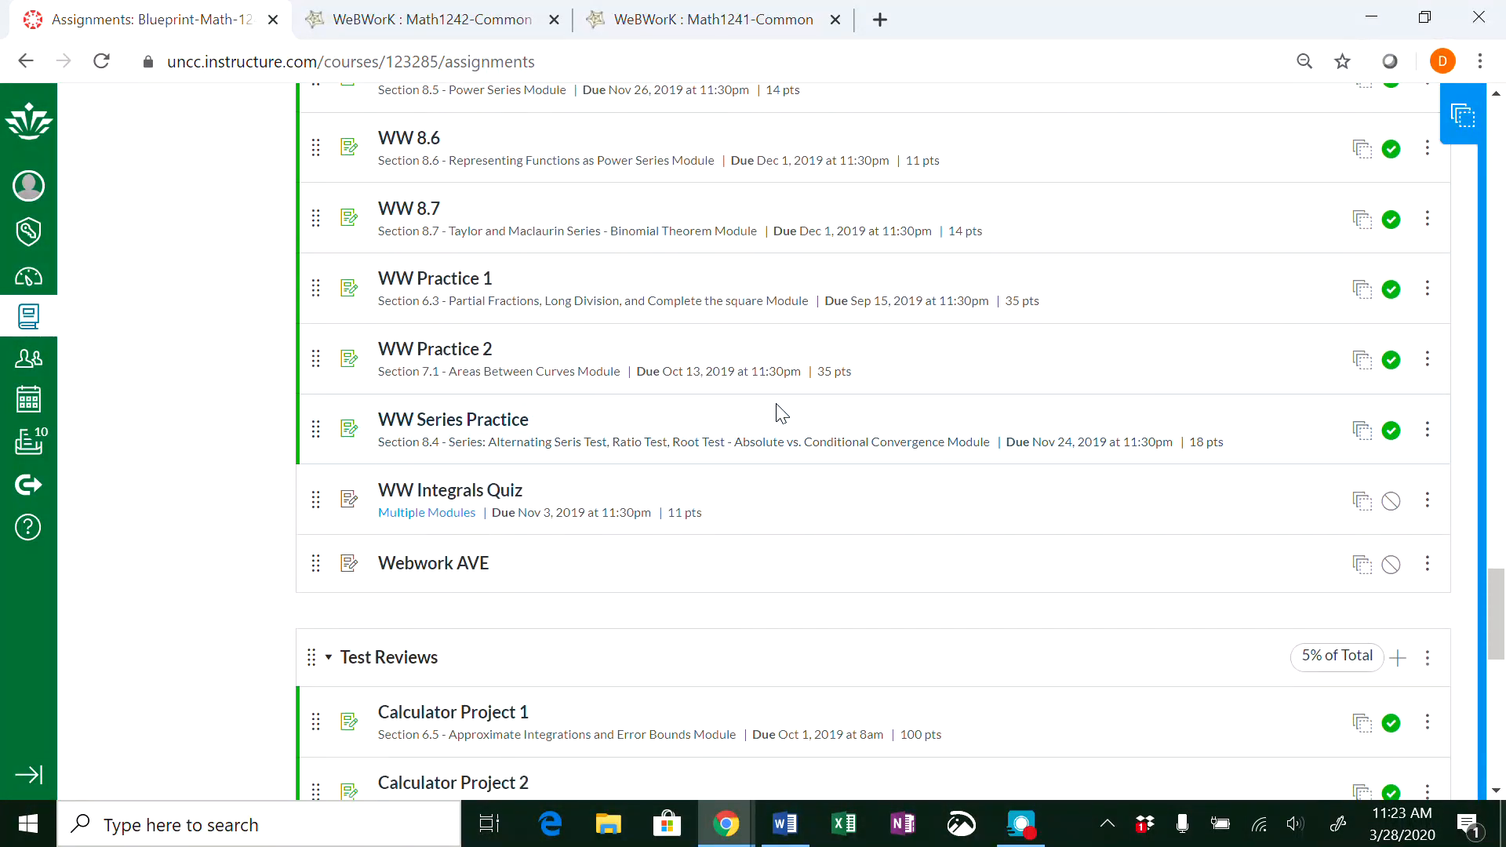
scroll(783, 413, "down", 5)
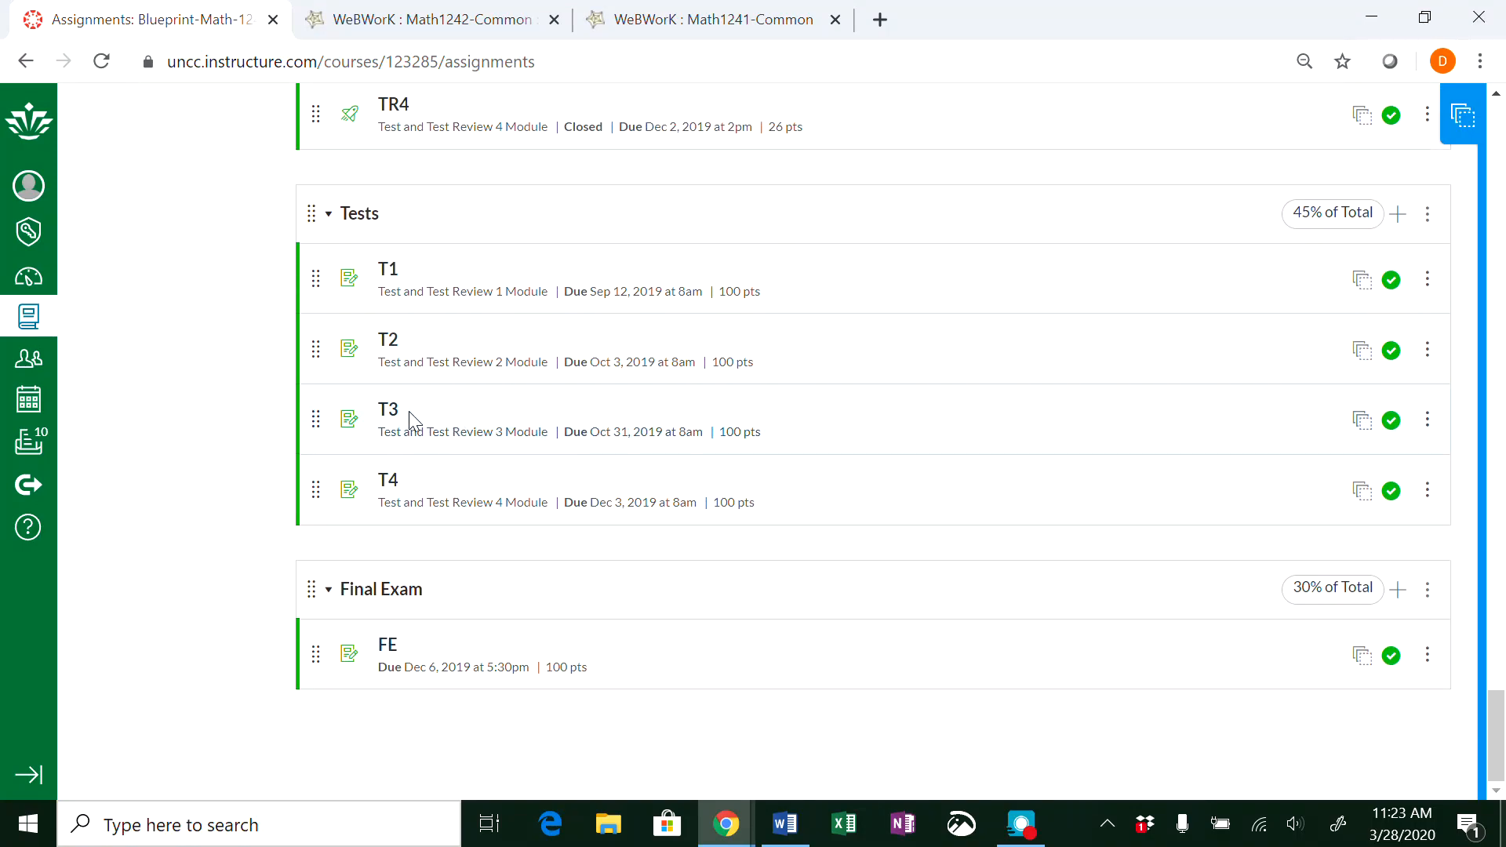
left_click(390, 424)
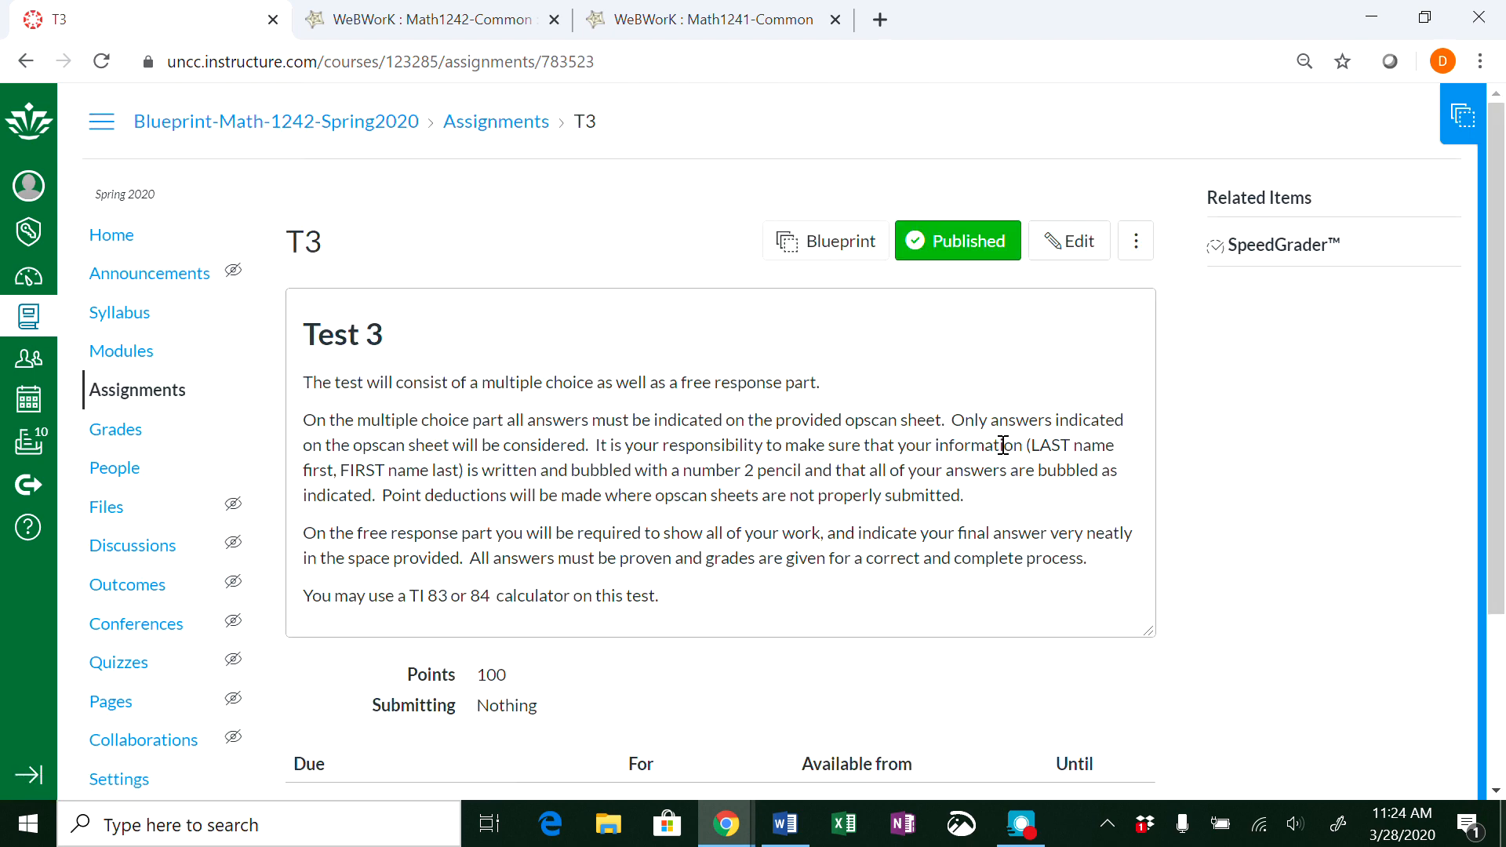
scroll(1253, 487, "down", 1)
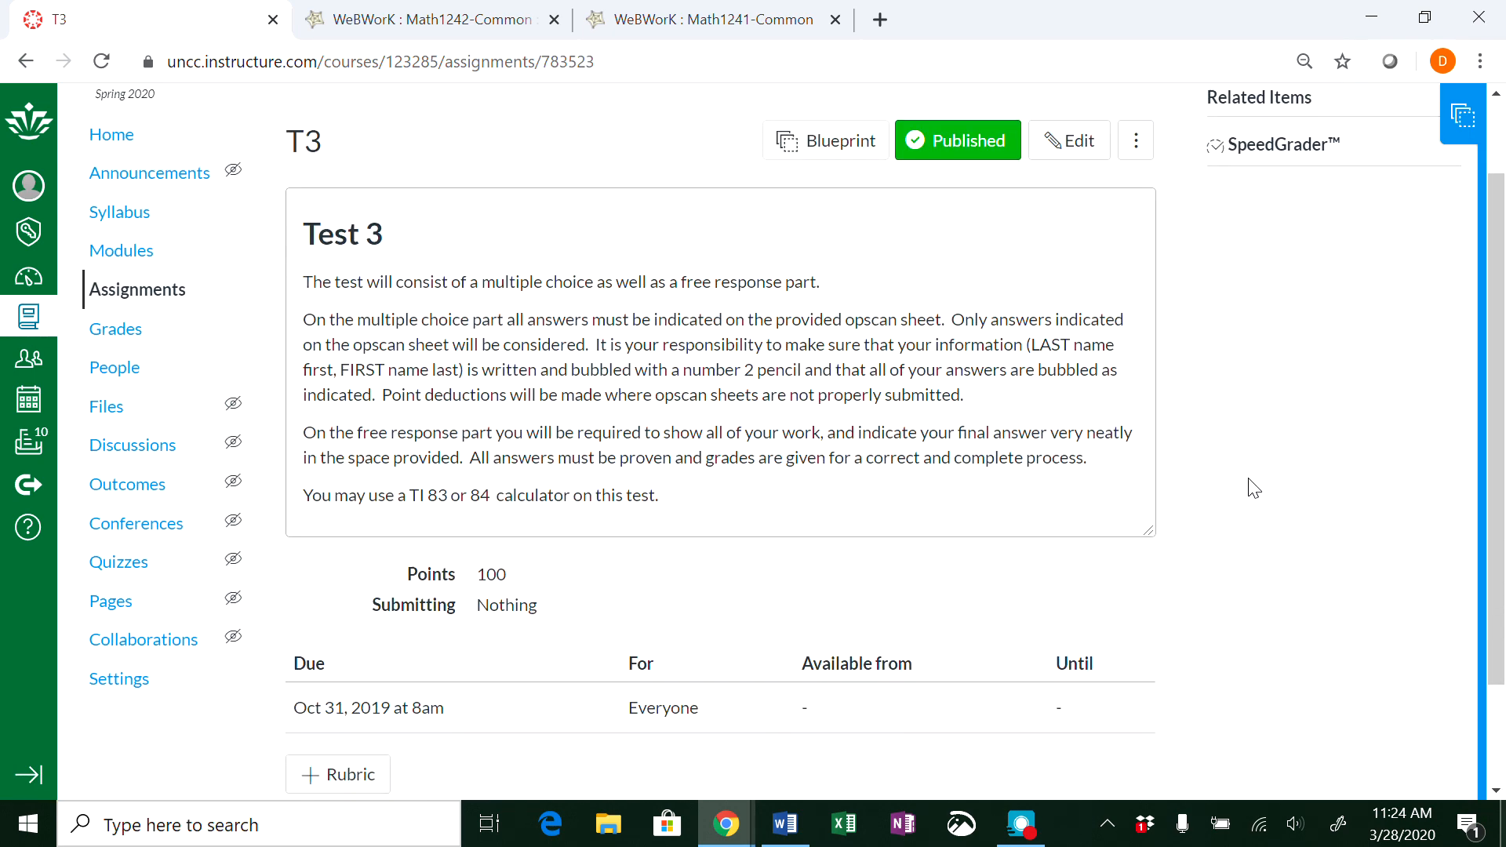
left_click(1081, 143)
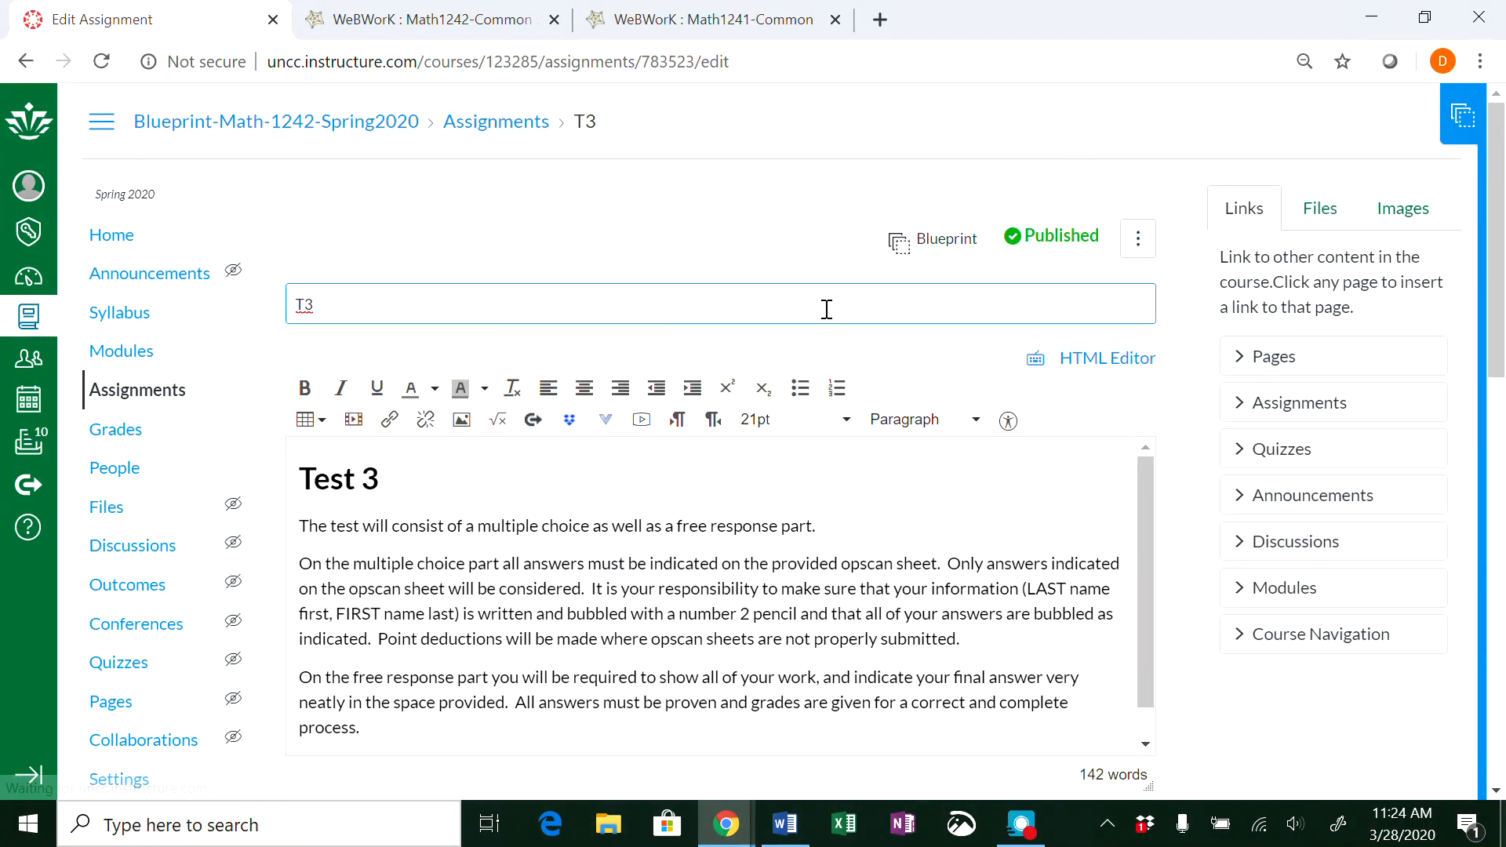
Delete the three description paragraphs about the test format, multiple choice and free response, keeping the Test 3 heading and calculator sentence
scroll(781, 528, "down", 1)
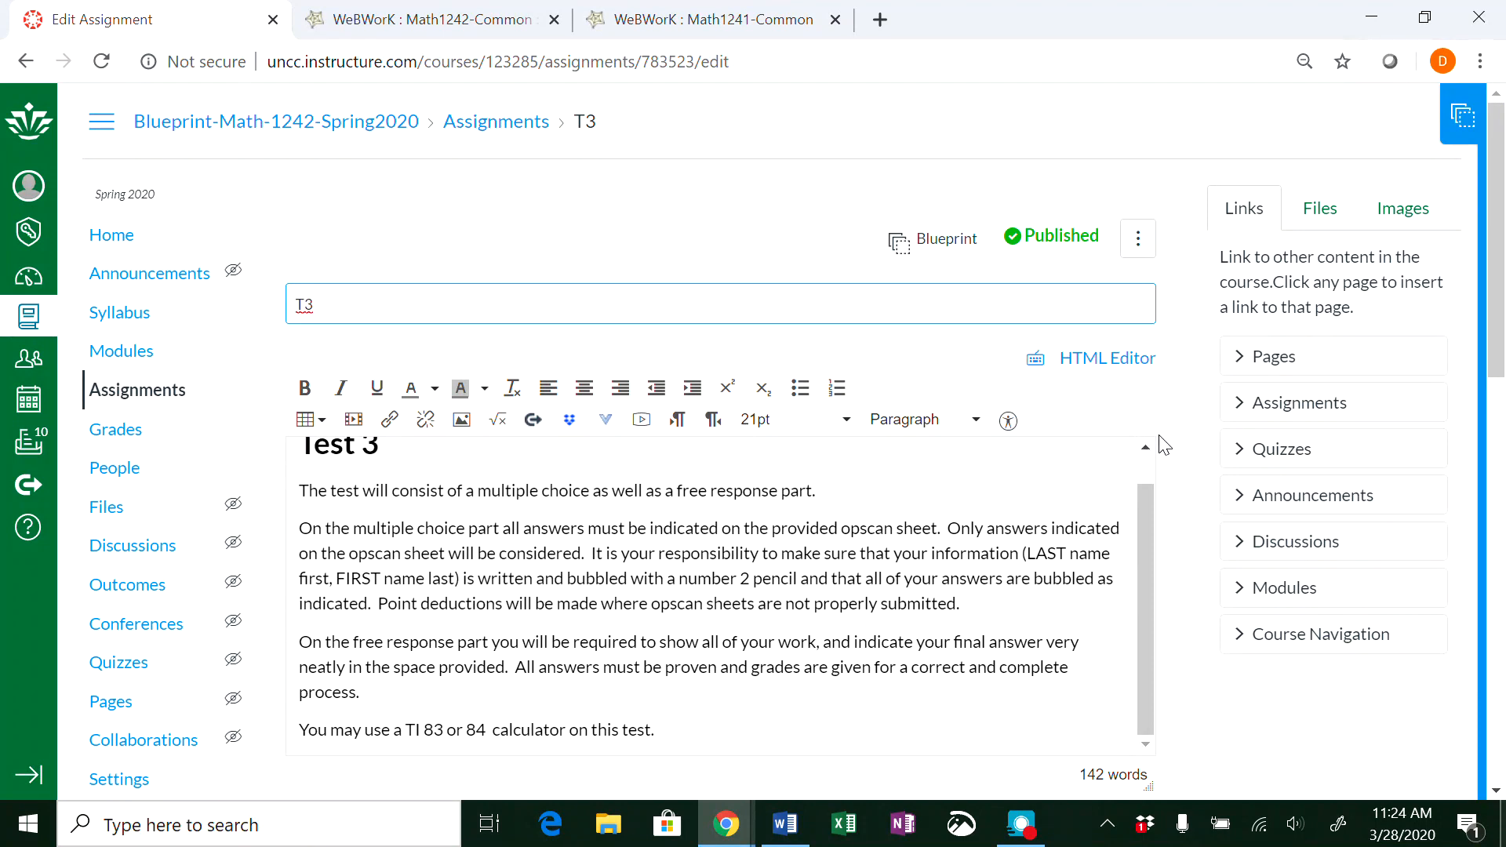
scroll(1164, 445, "down", 2)
scroll(1164, 445, "down", 1)
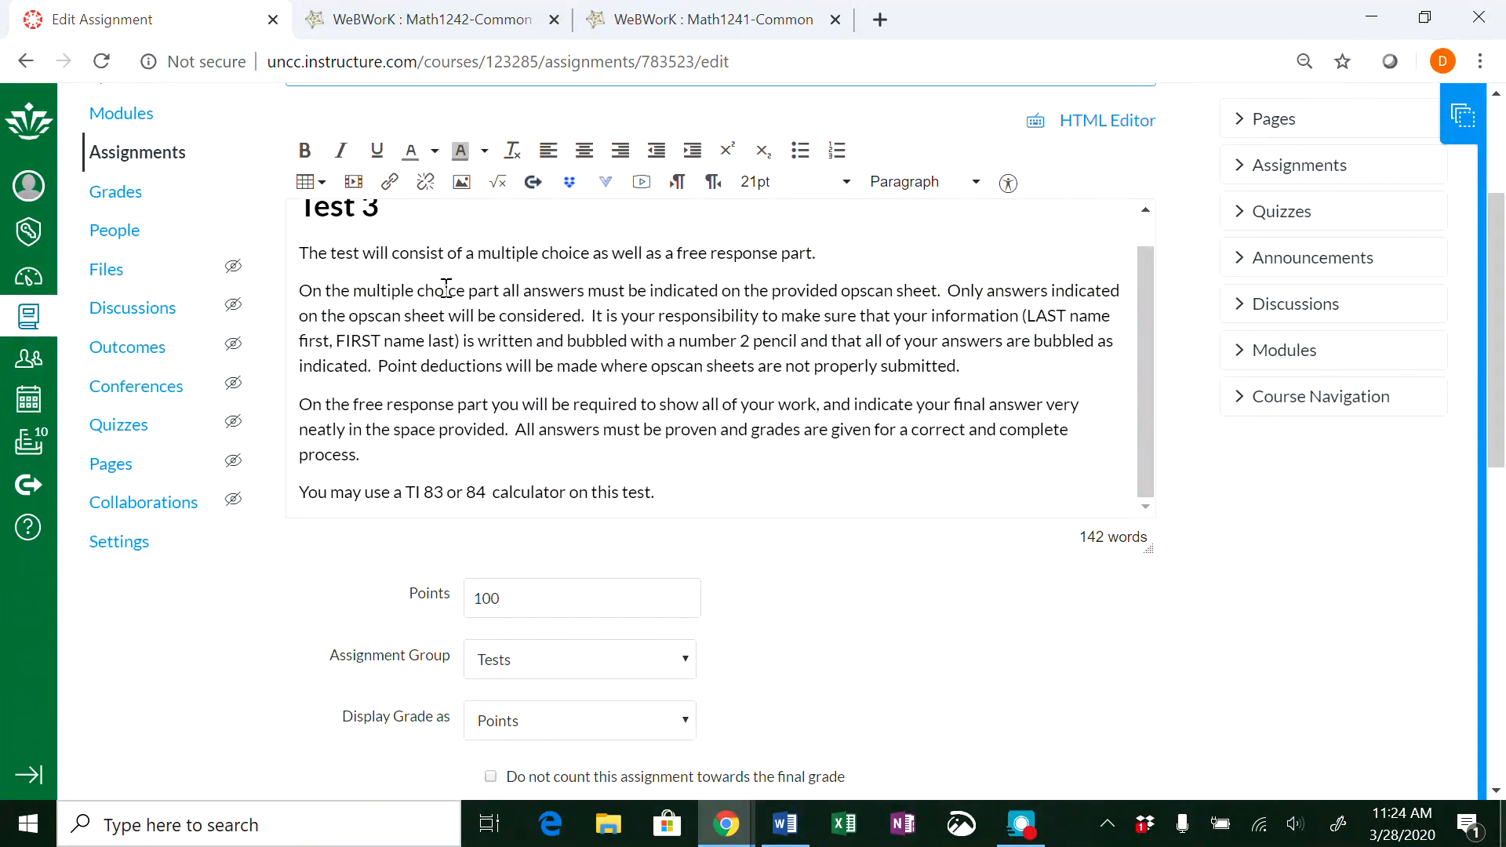
left_click_drag(298, 252, 598, 453)
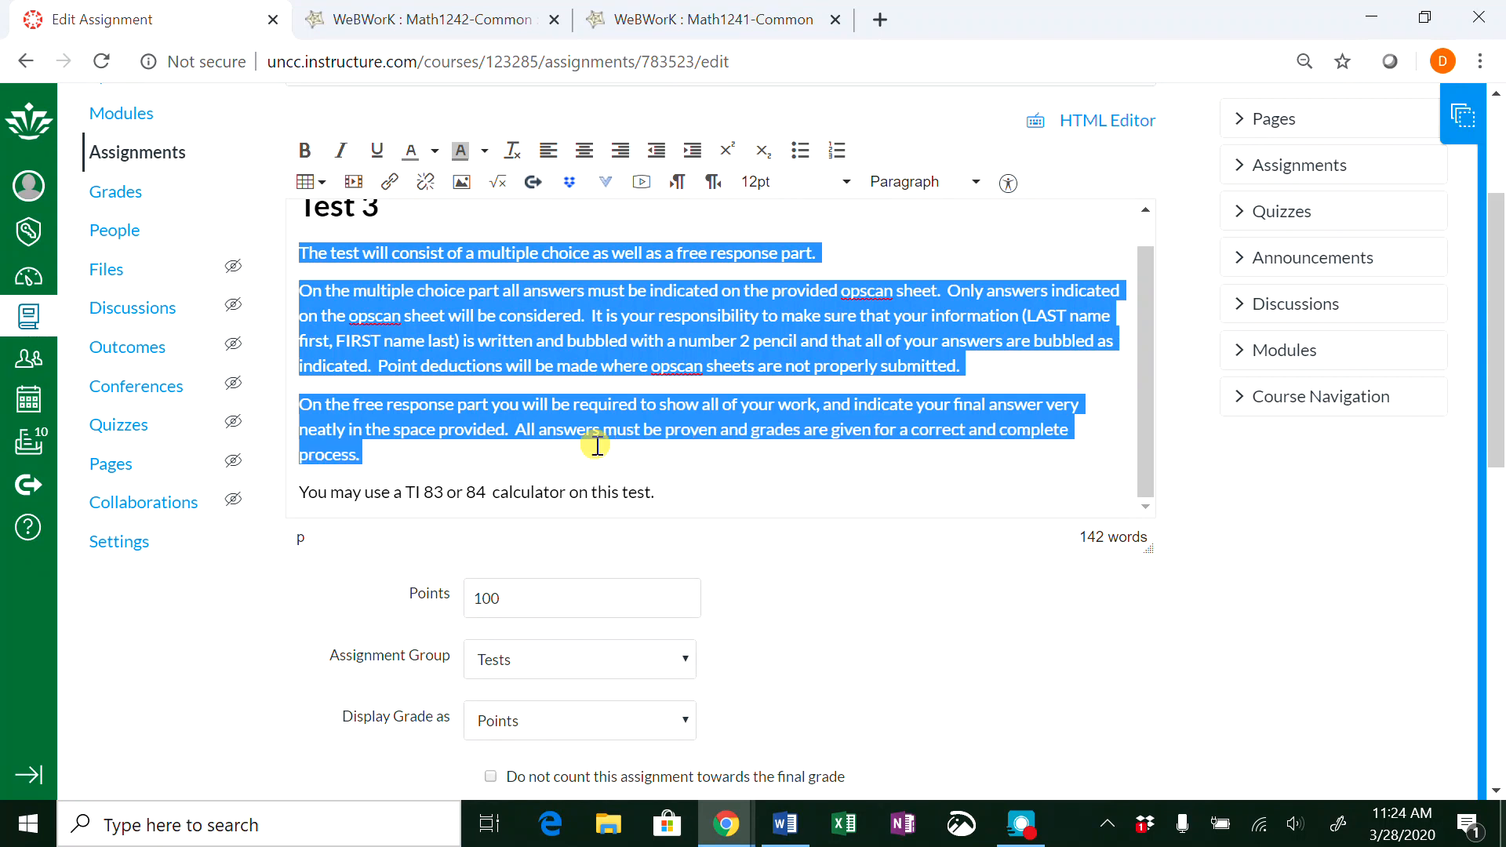
key("Delete")
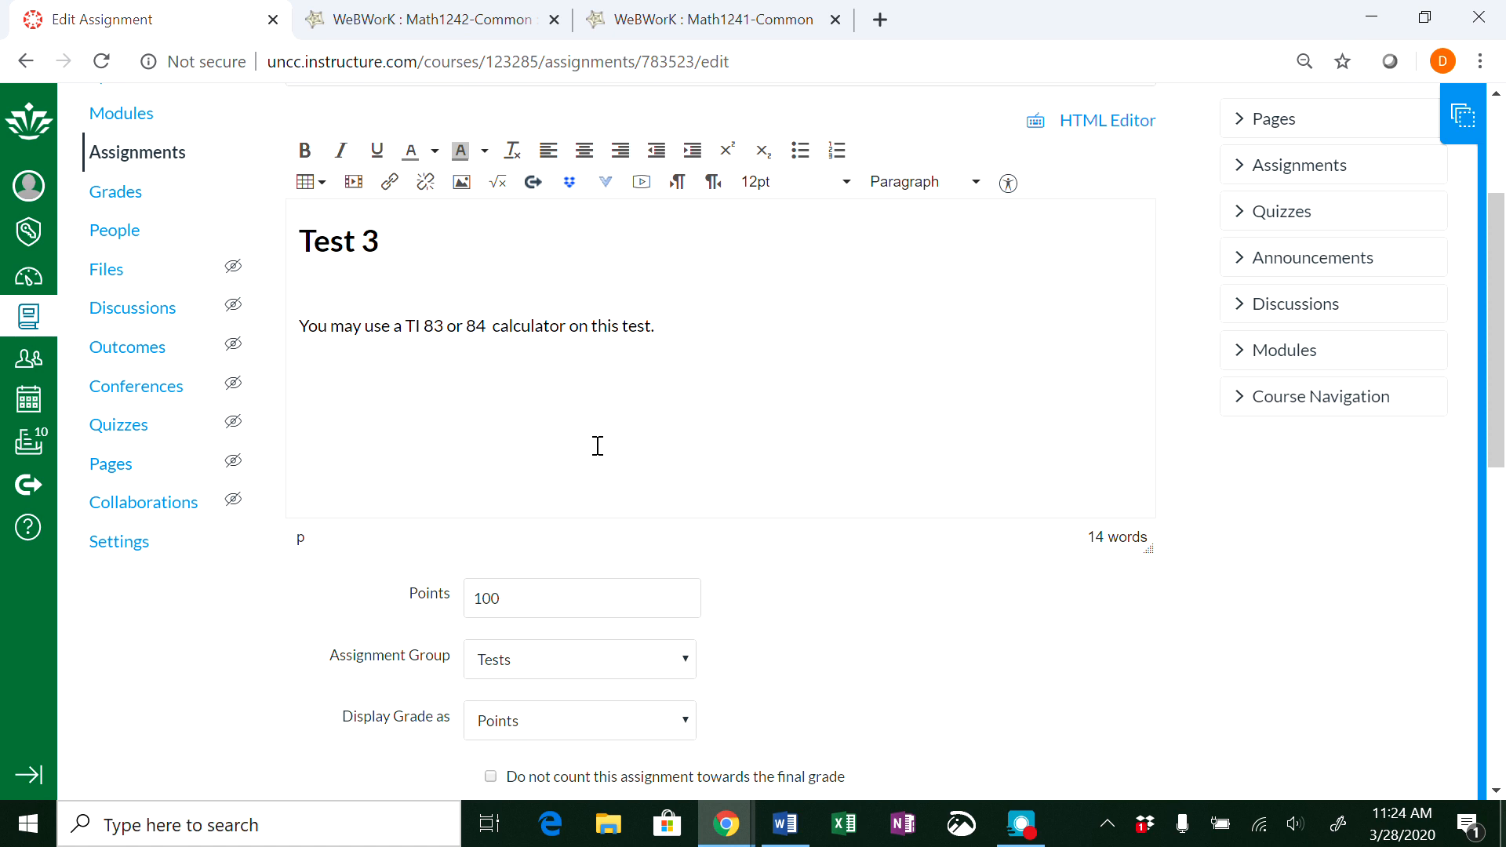
Set the submission type to External Tool, paste the copied MATH_1242_Test_3_Spring_2020 address as its URL, and make it load in a new tab
scroll(1005, 659, "down", 4)
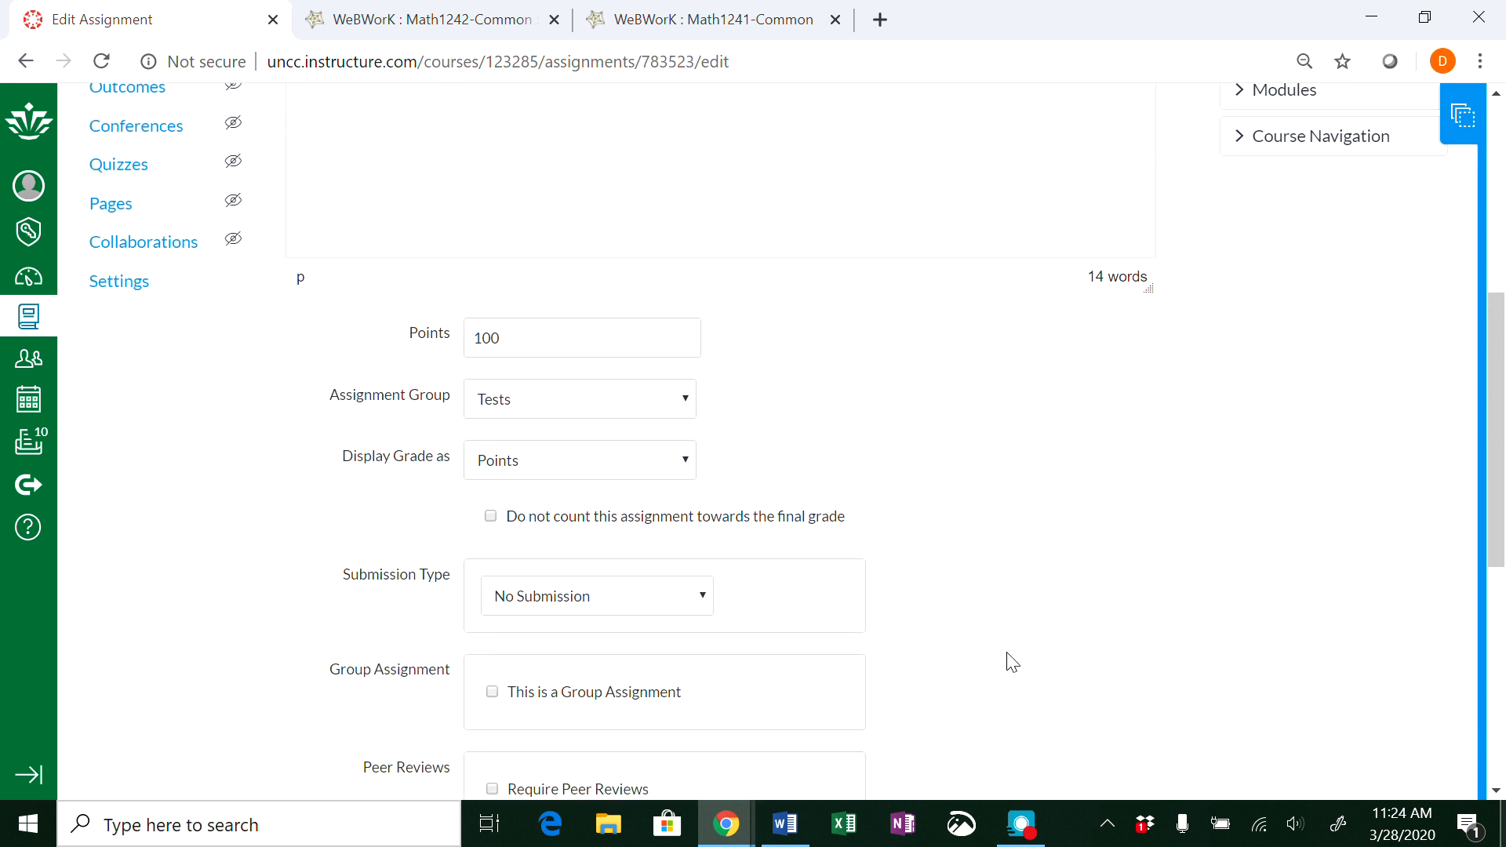
scroll(1012, 663, "down", 2)
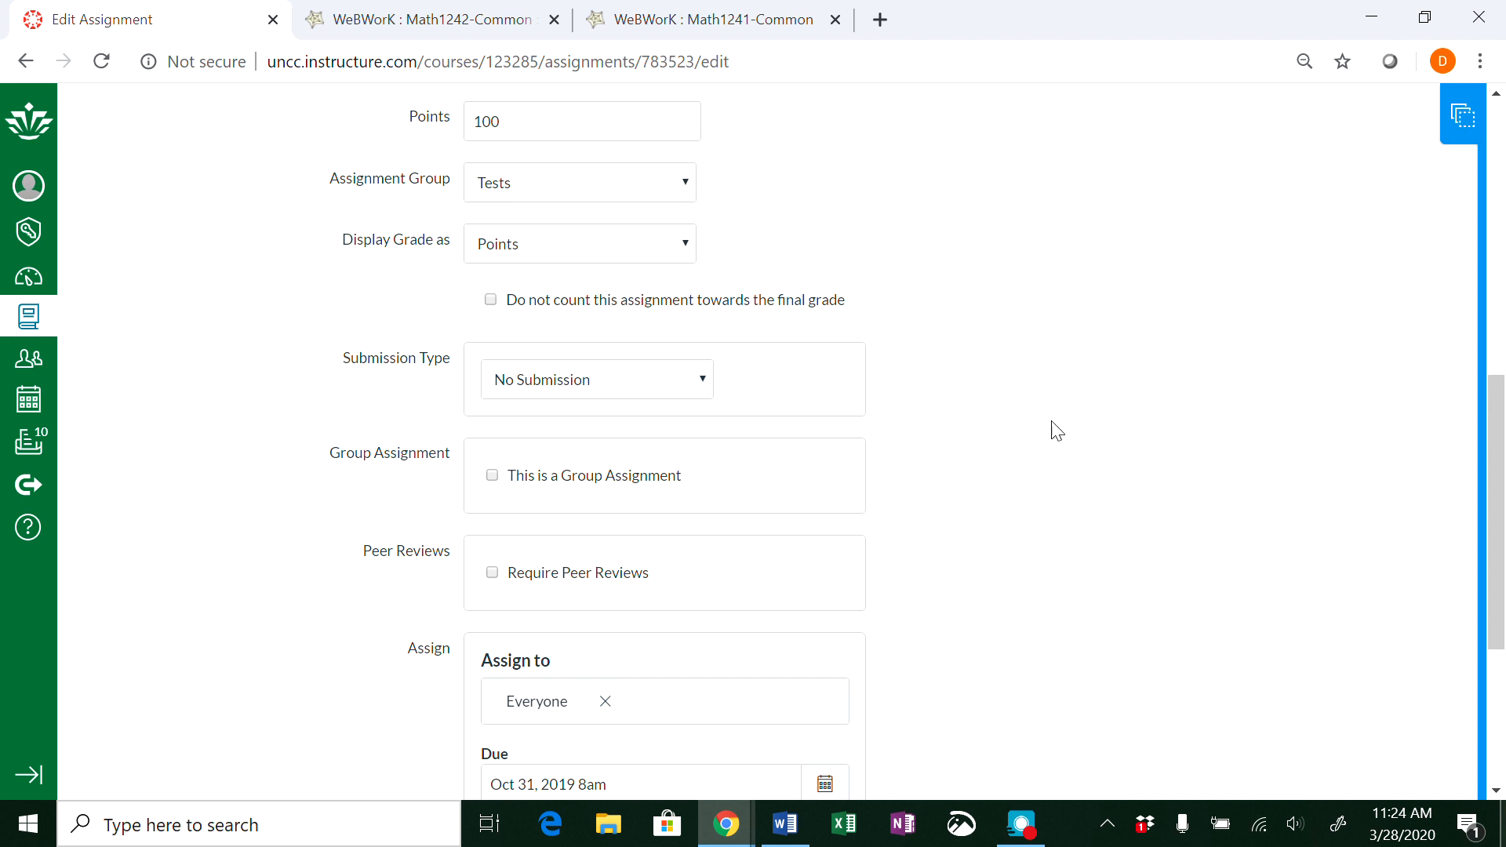
scroll(1053, 439, "down", 2)
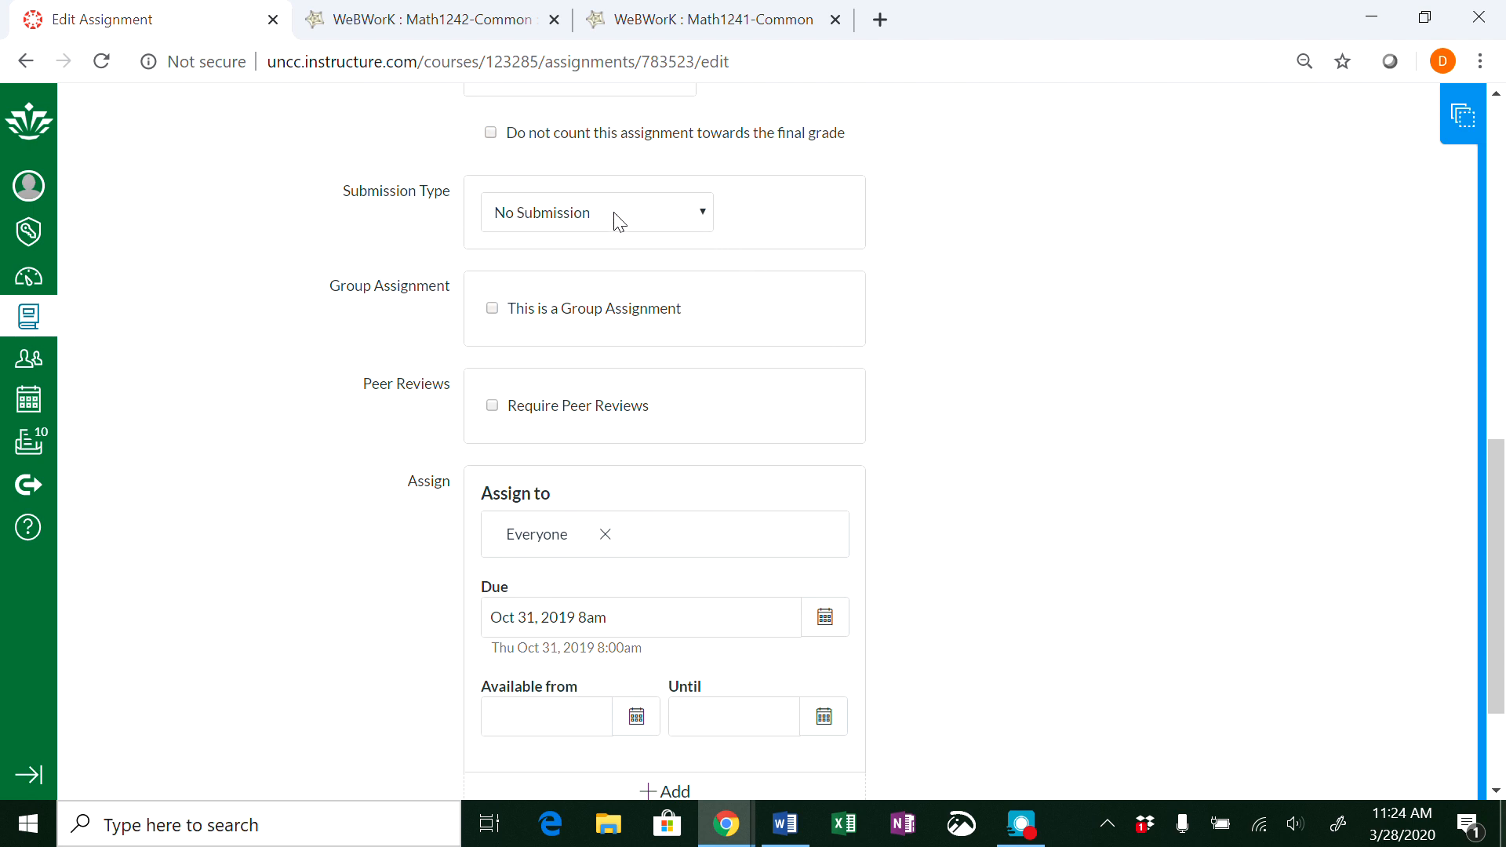
left_click(704, 217)
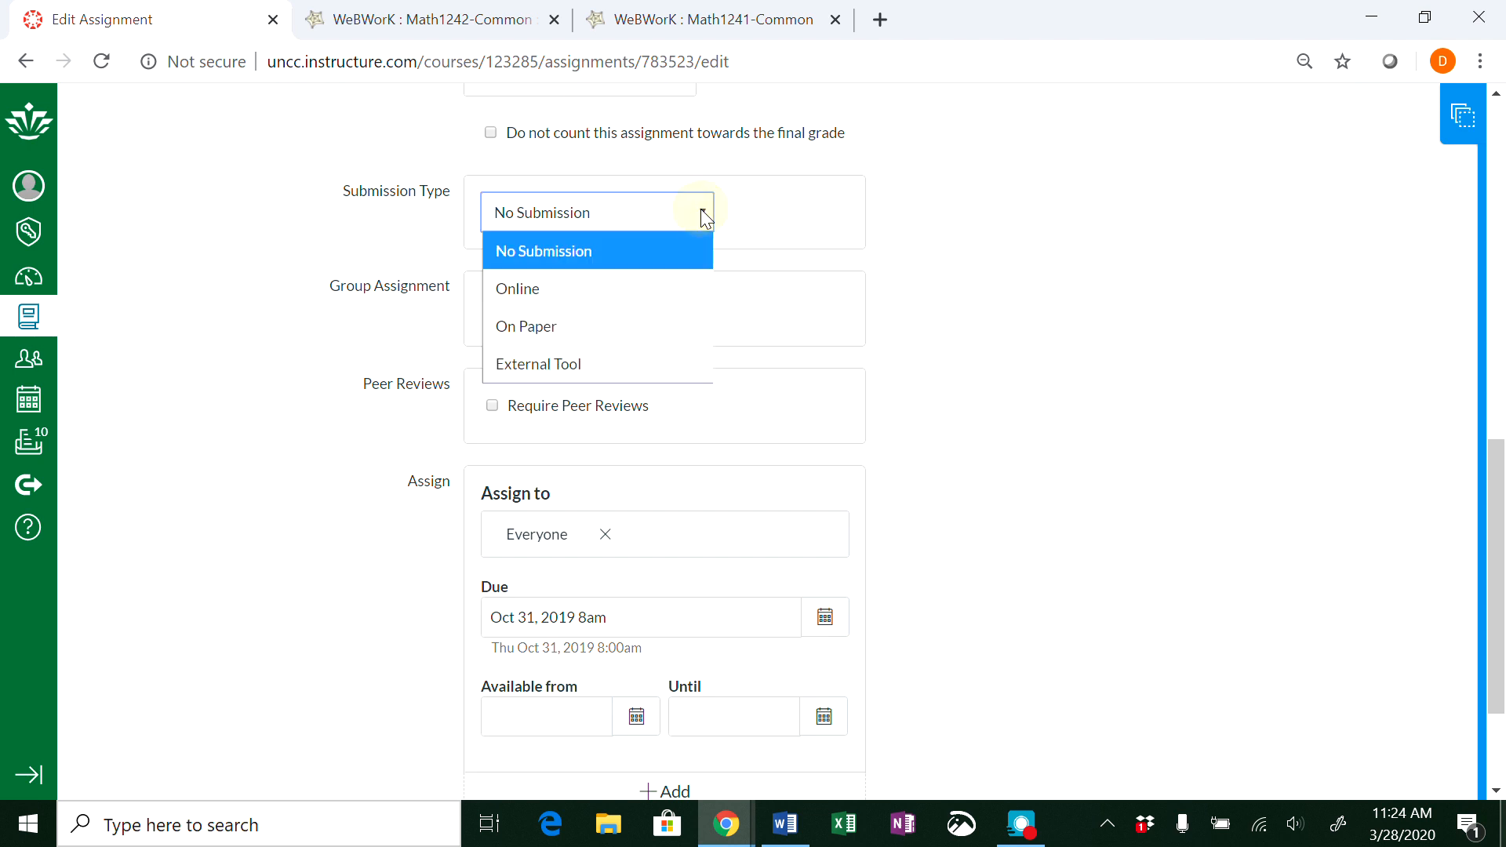
left_click(573, 367)
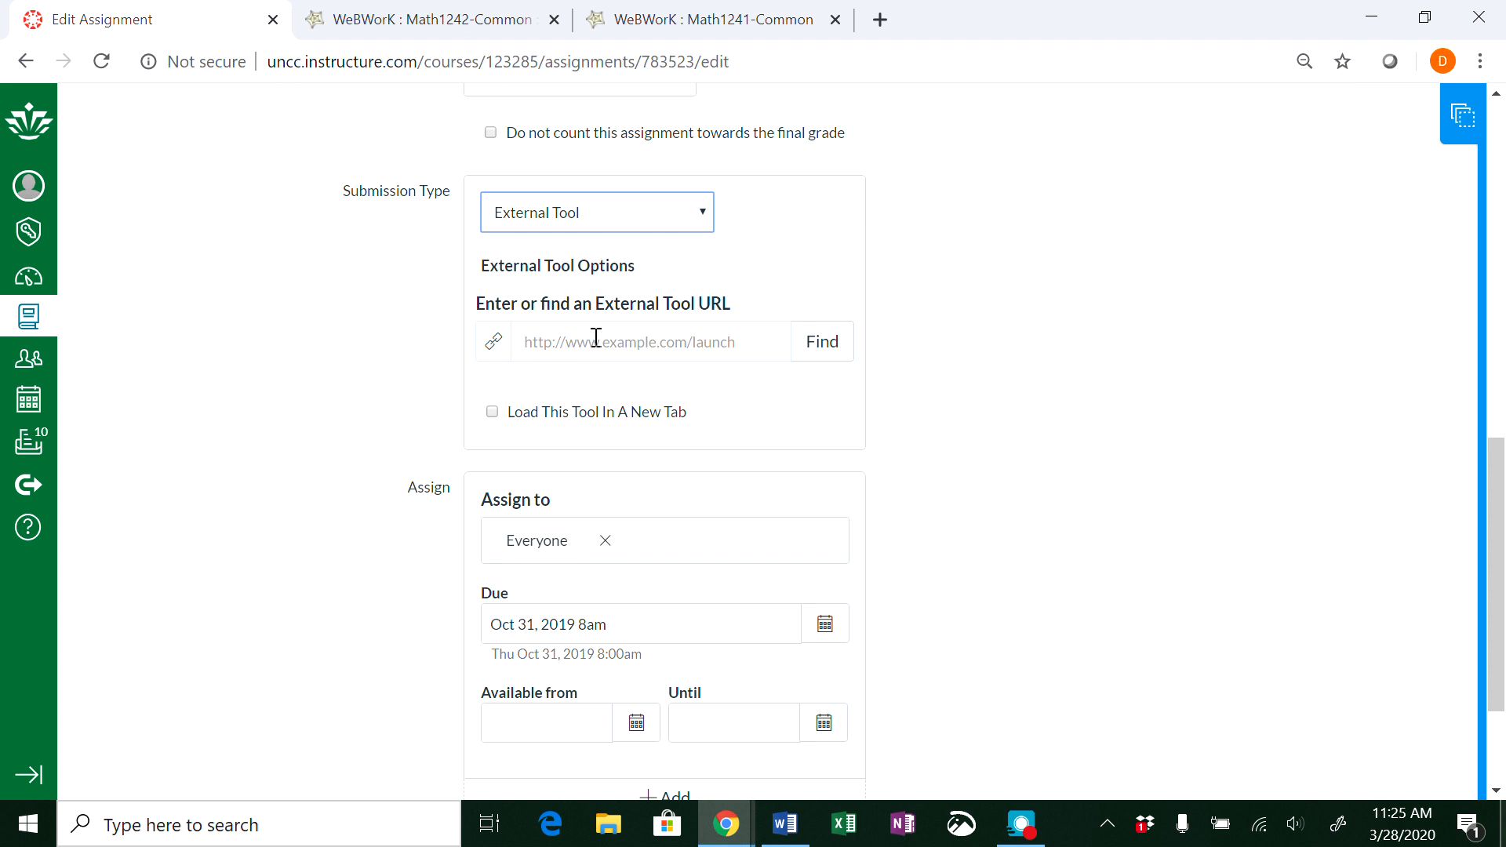
left_click(596, 338)
key("ctrl+v")
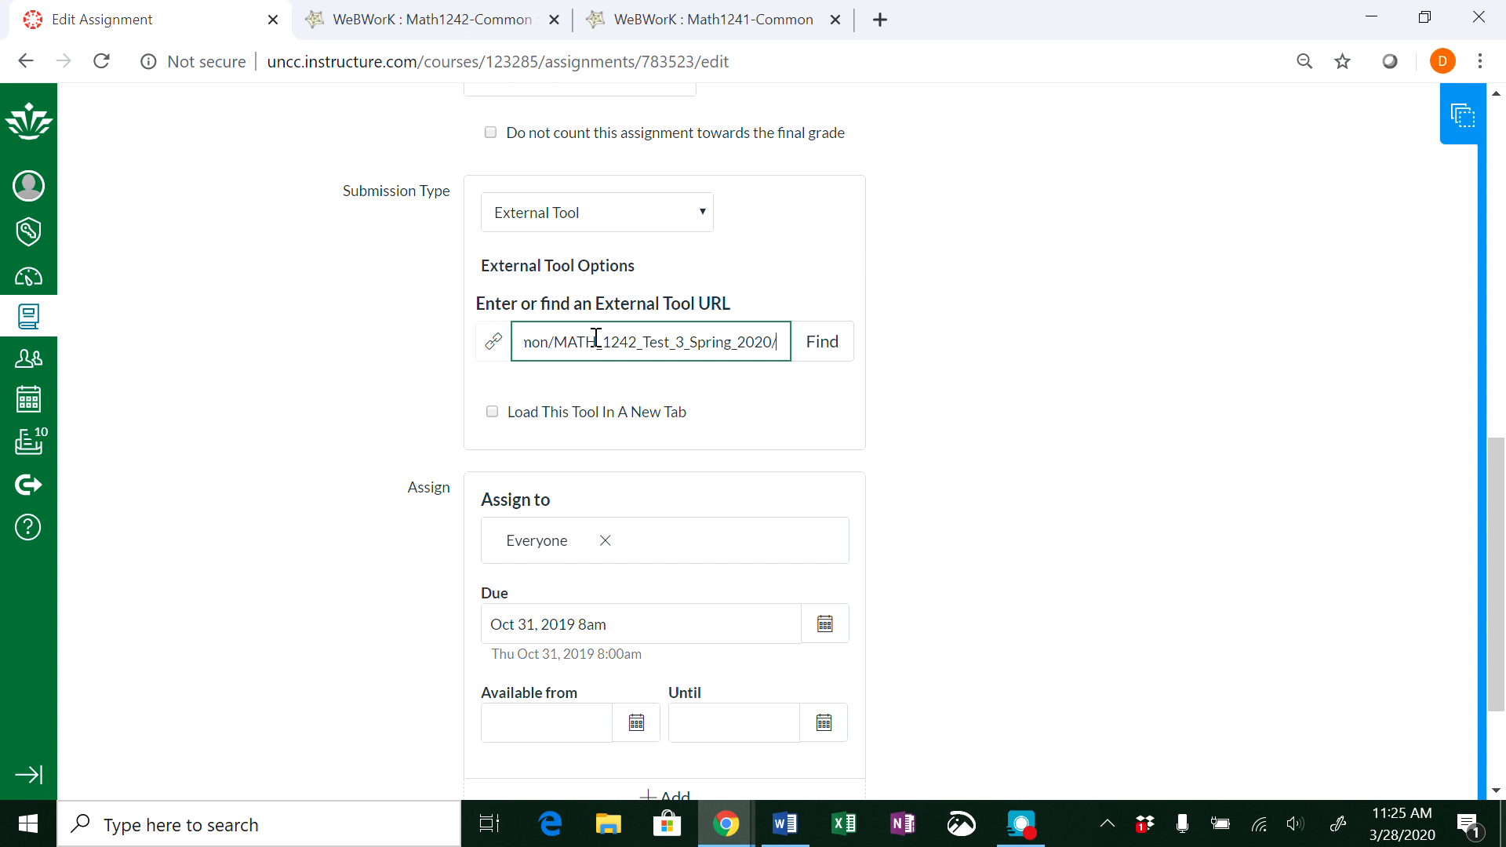
left_click(492, 413)
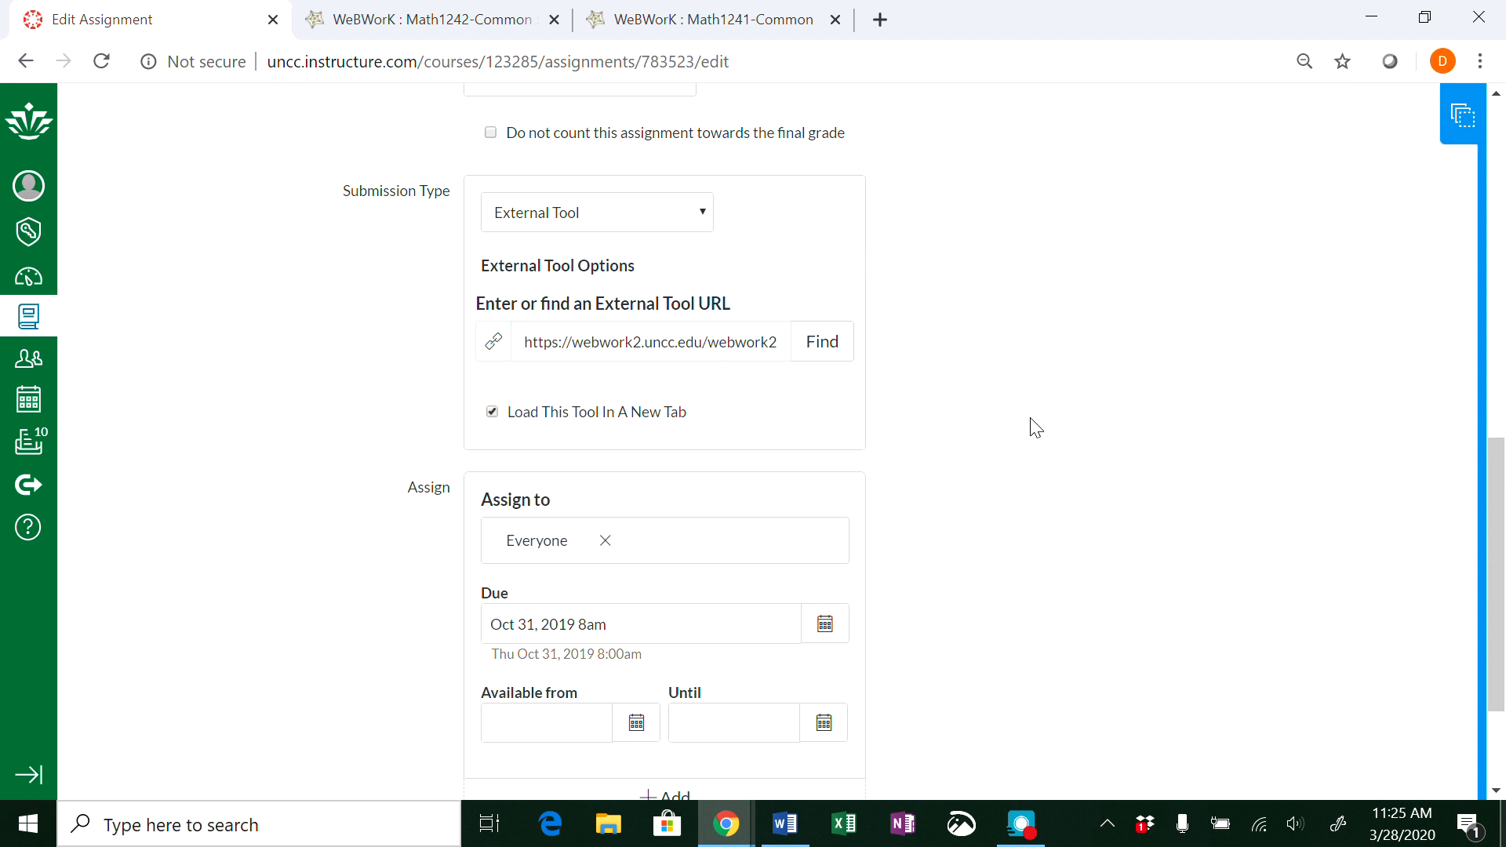
Set the assignment's available-from date to March 30, 2020 at 7:00 am
scroll(1036, 428, "down", 2)
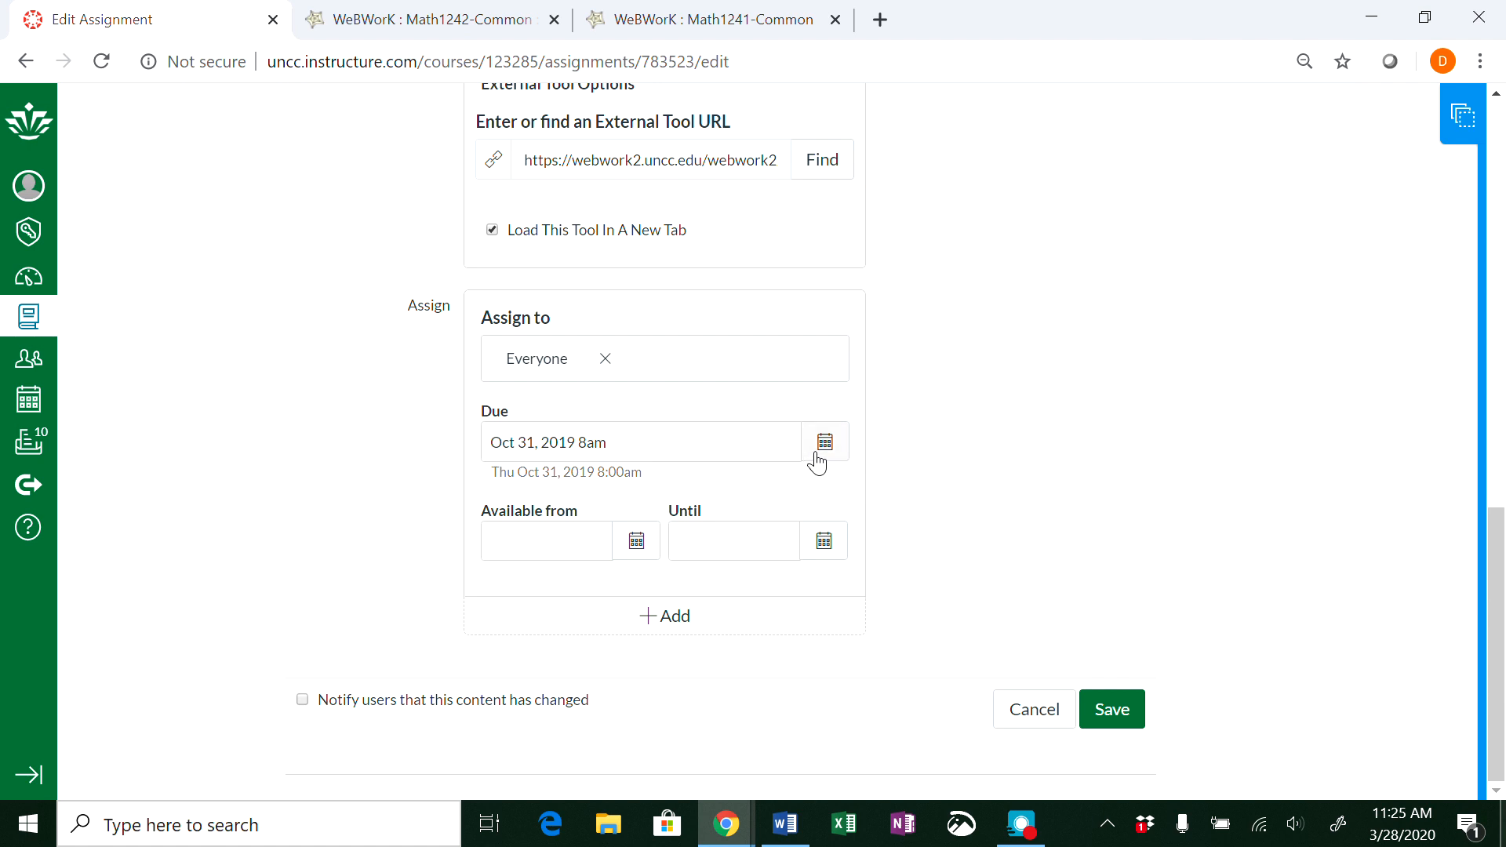
left_click(637, 549)
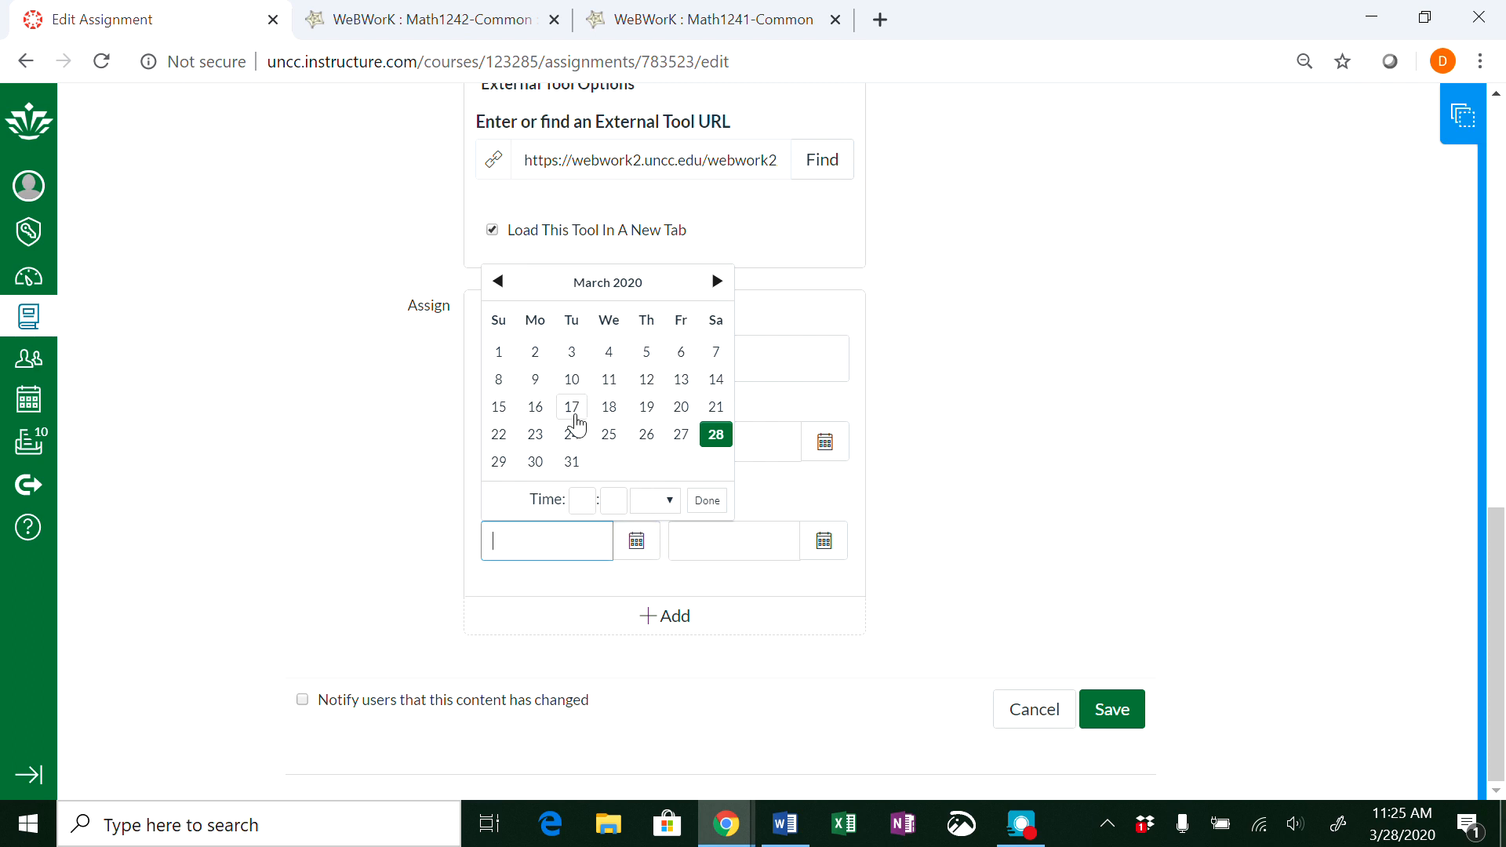
left_click(536, 464)
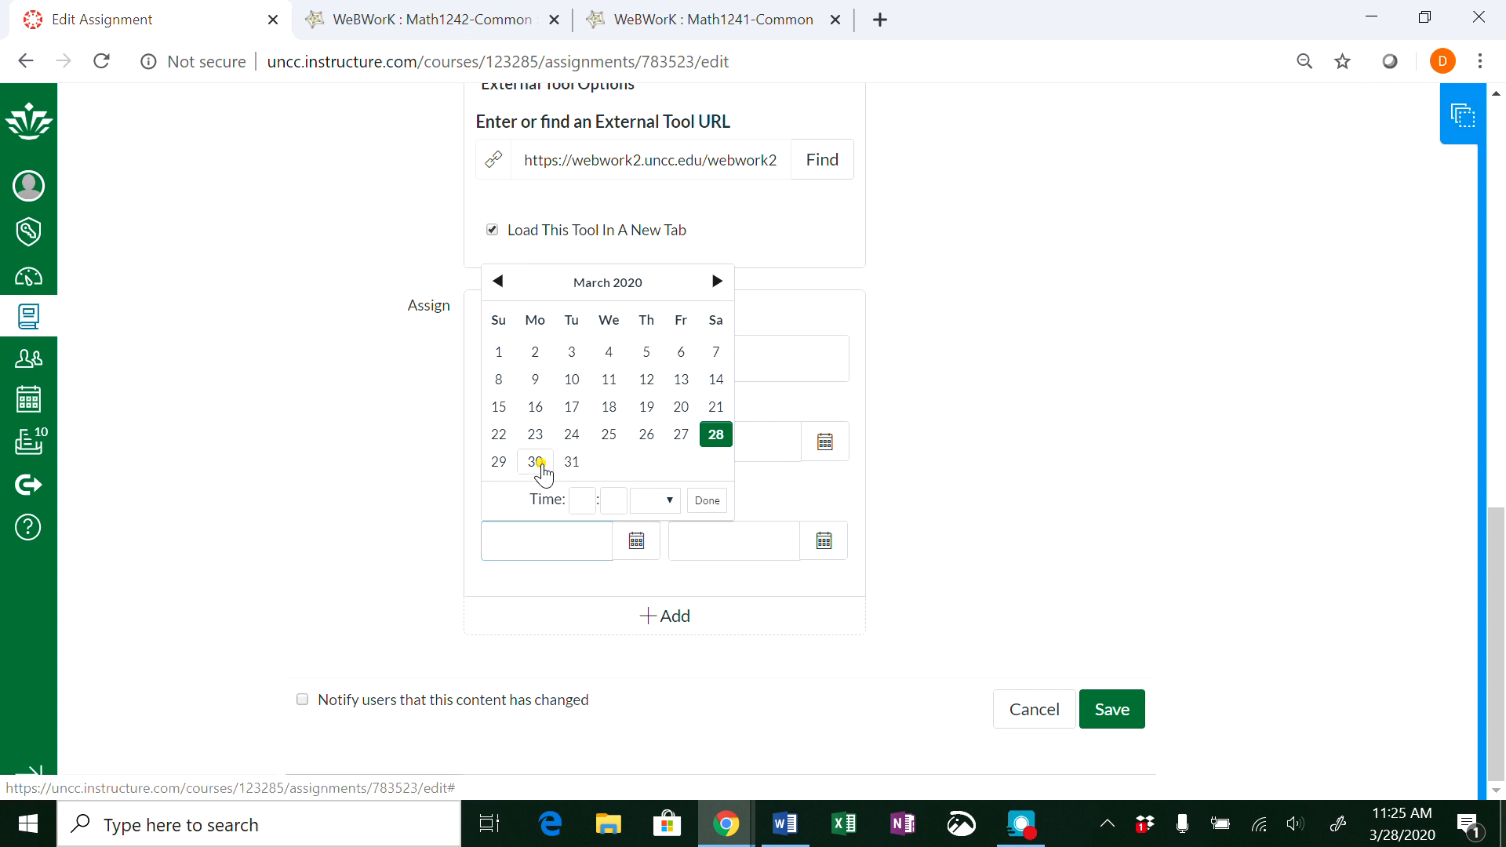
left_click(589, 508)
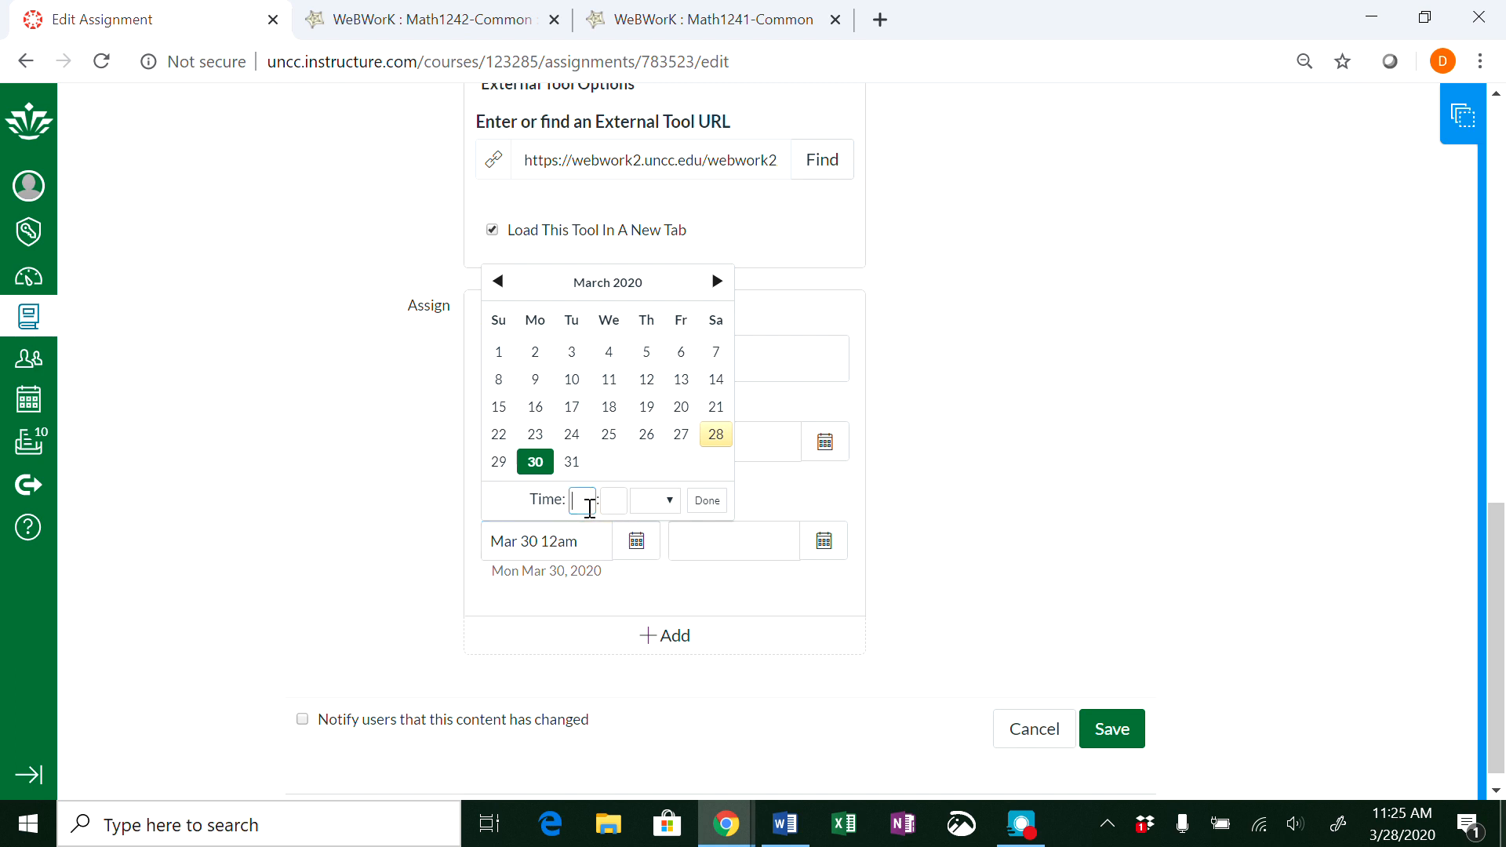
left_click(611, 503)
left_click(668, 502)
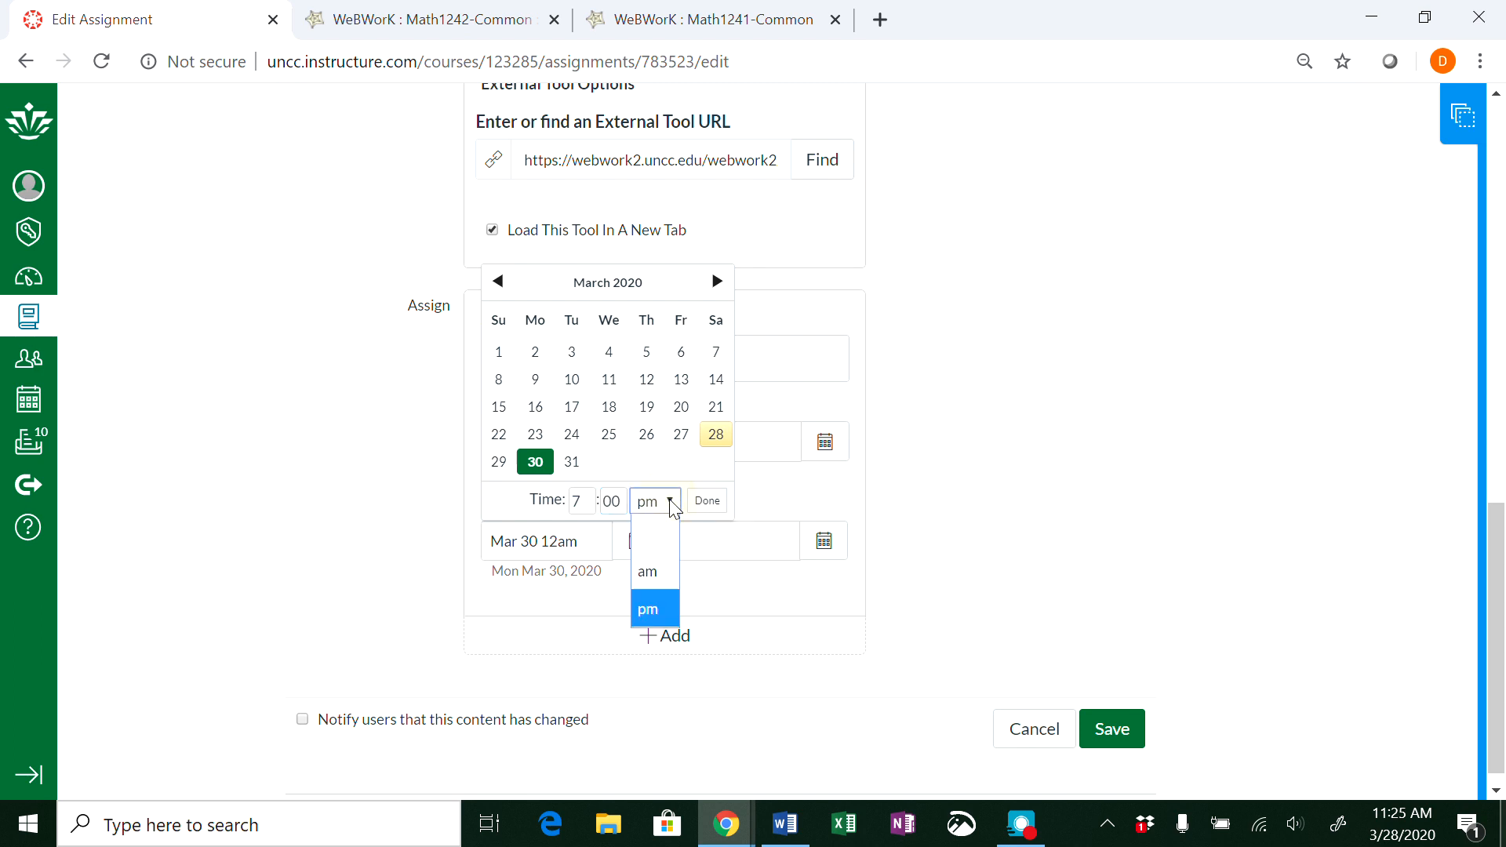
left_click(654, 573)
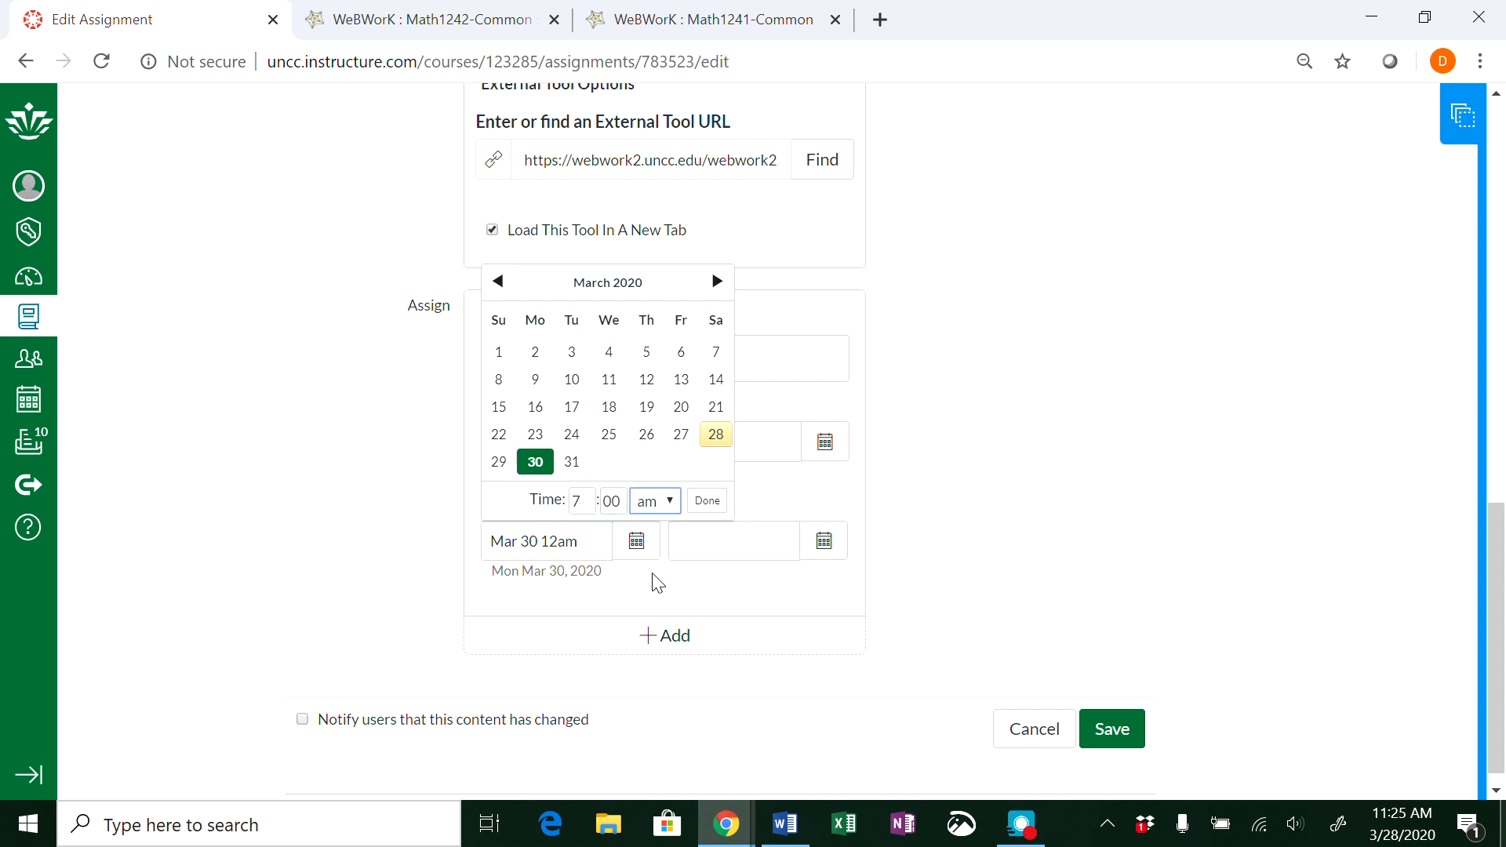
left_click(707, 502)
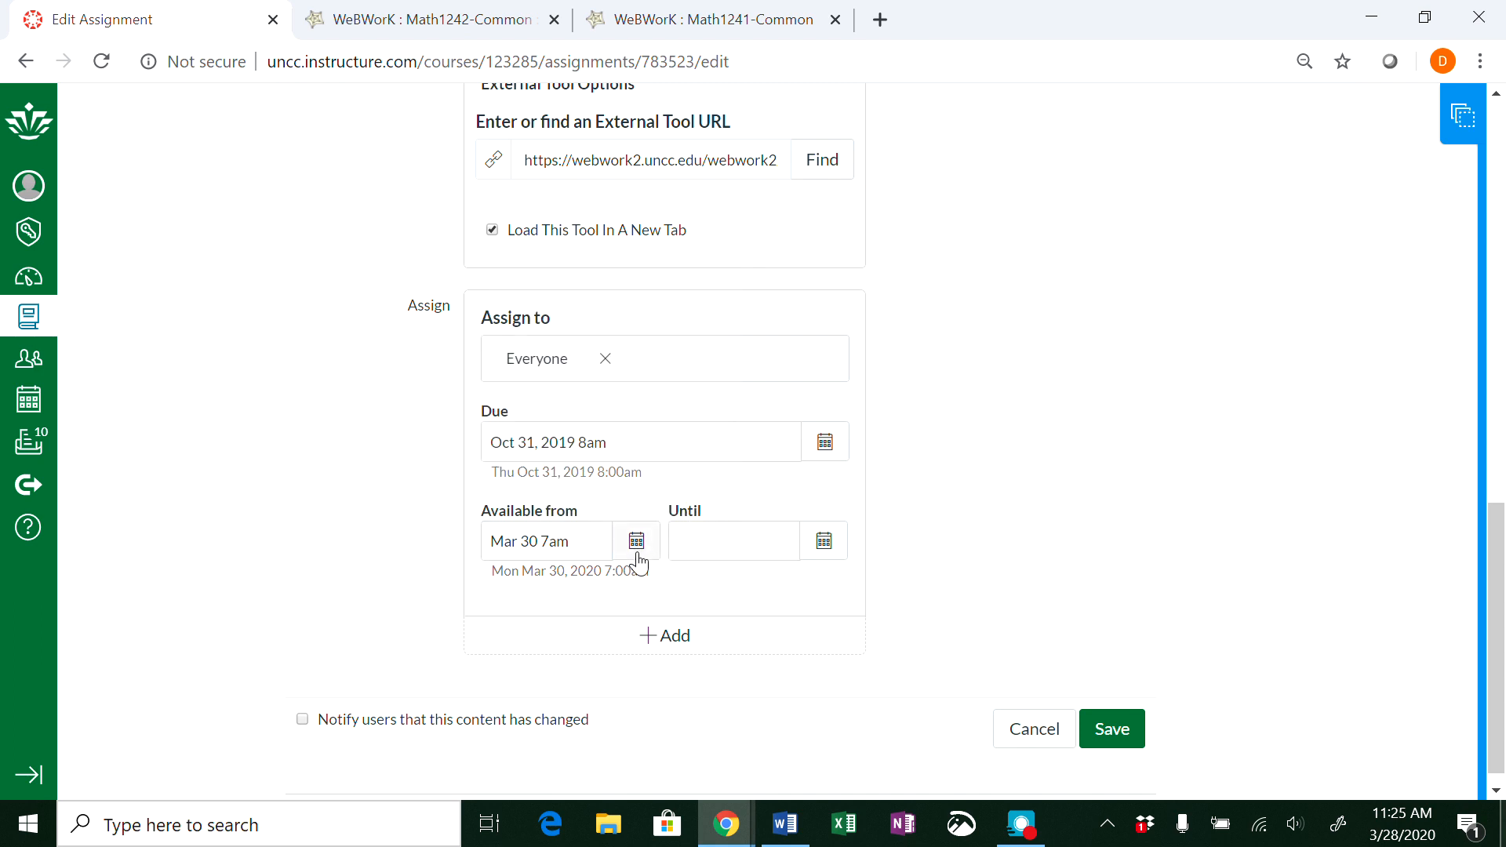
Set the assignment's due date to March 30, 2020 at 11:00 am
left_click(830, 444)
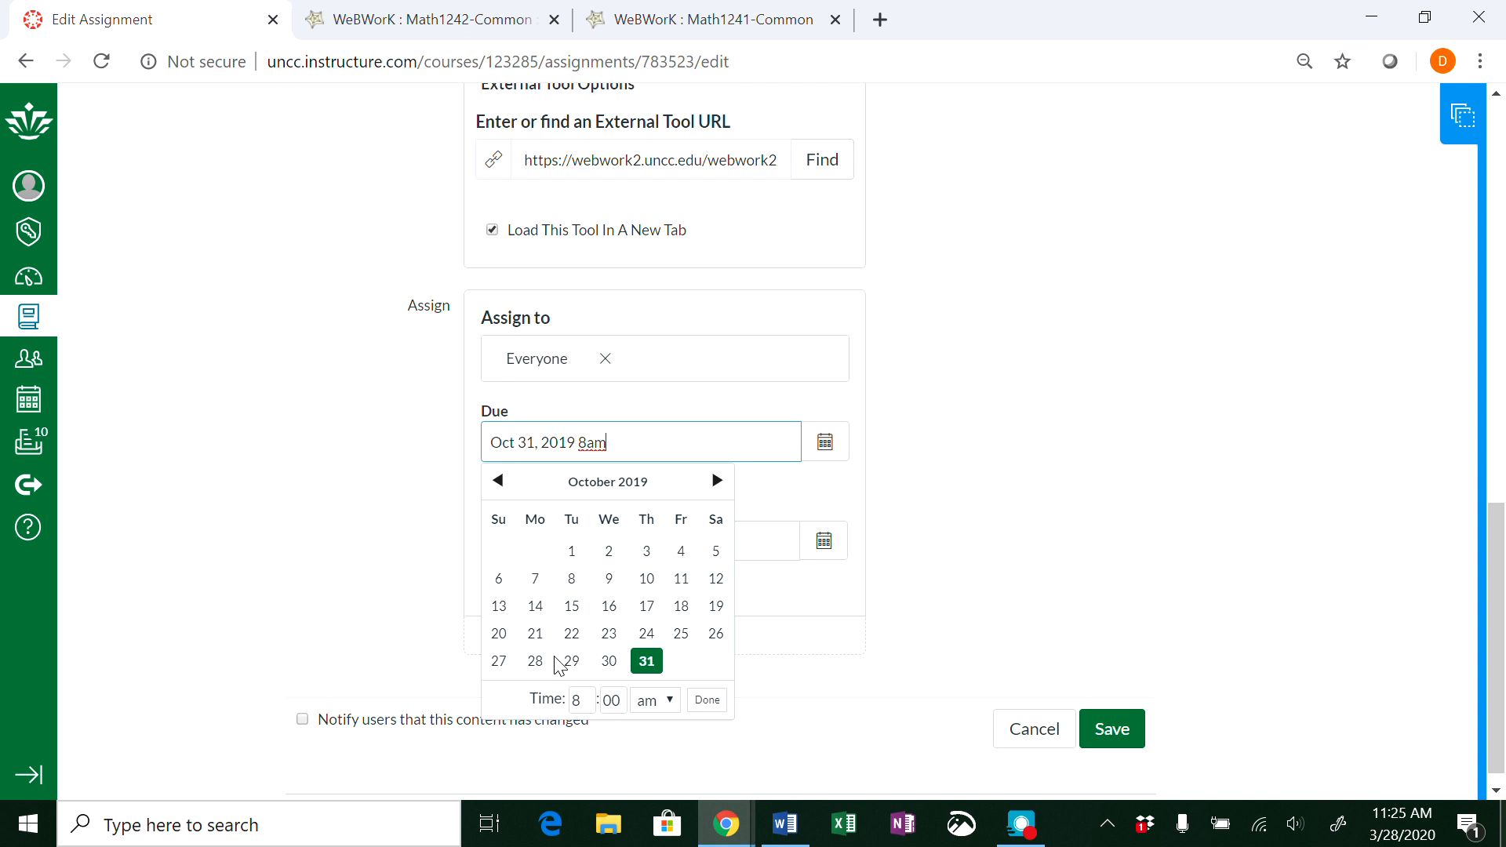
left_click(716, 482)
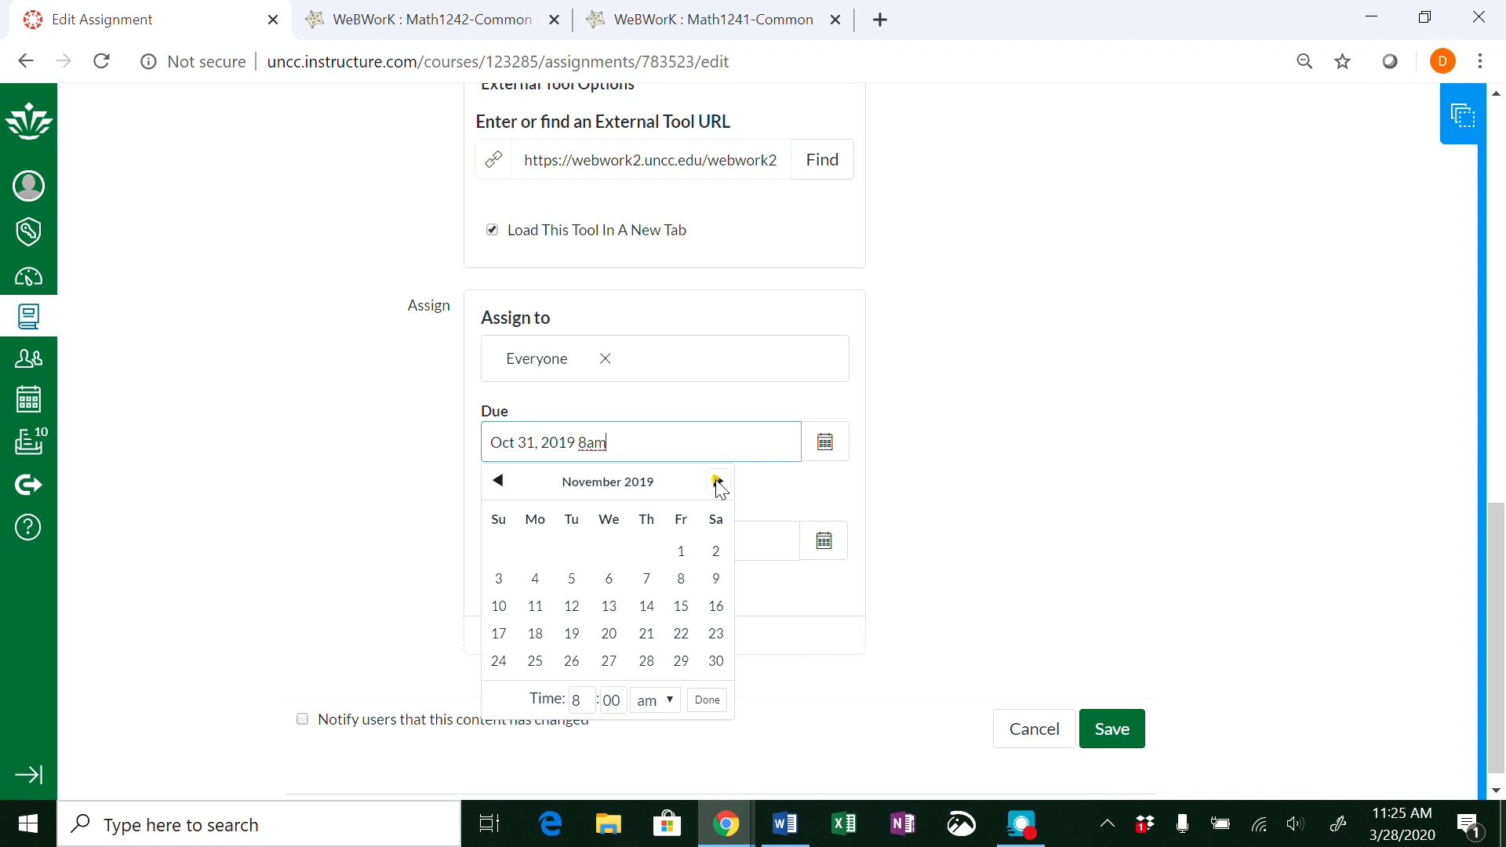
left_click(717, 482)
left_click(717, 482)
left_click(717, 482)
left_click(717, 482)
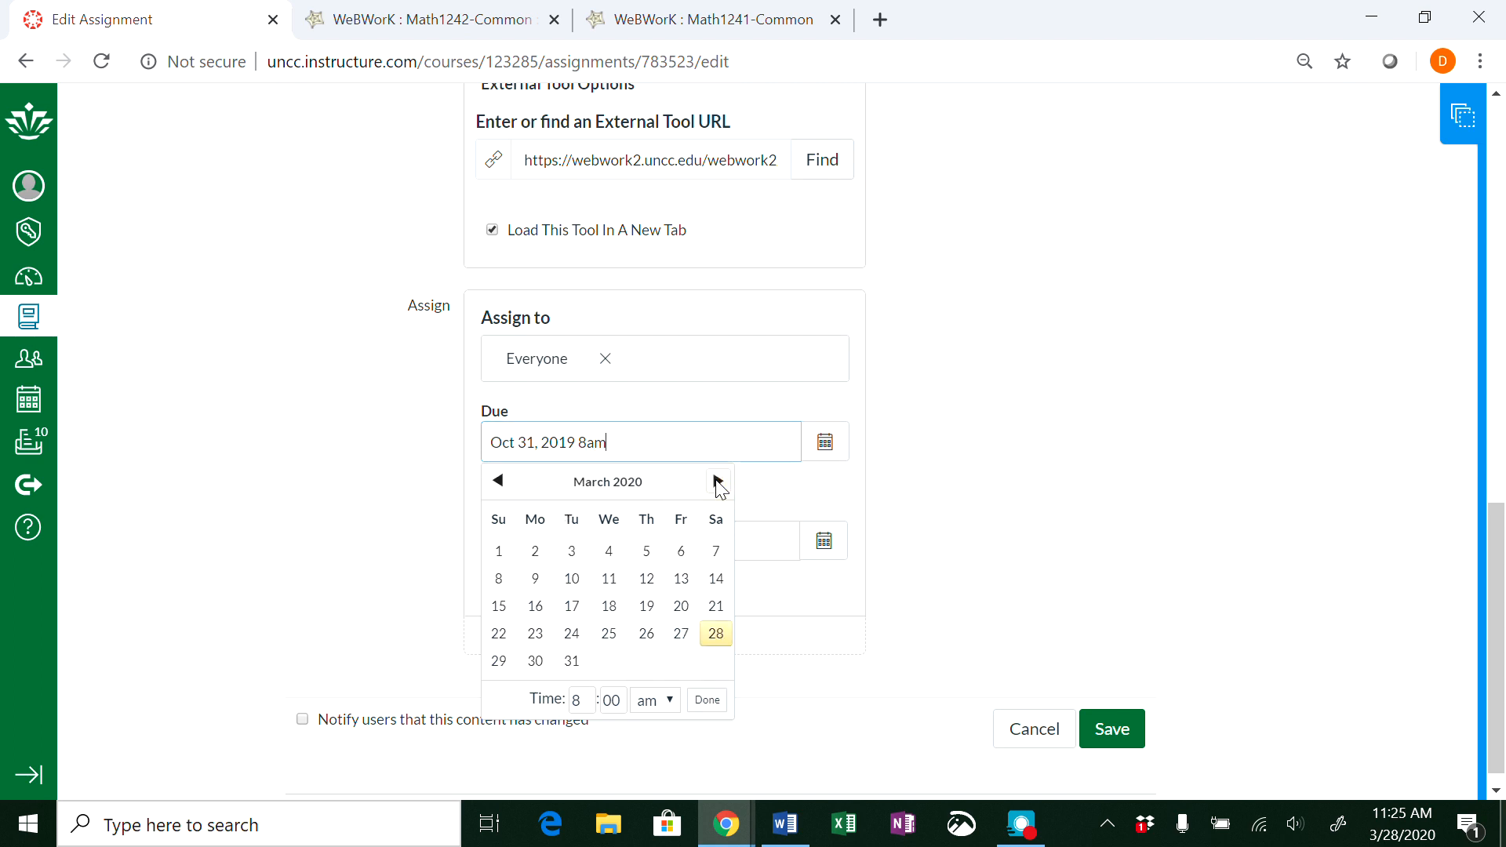
left_click(536, 667)
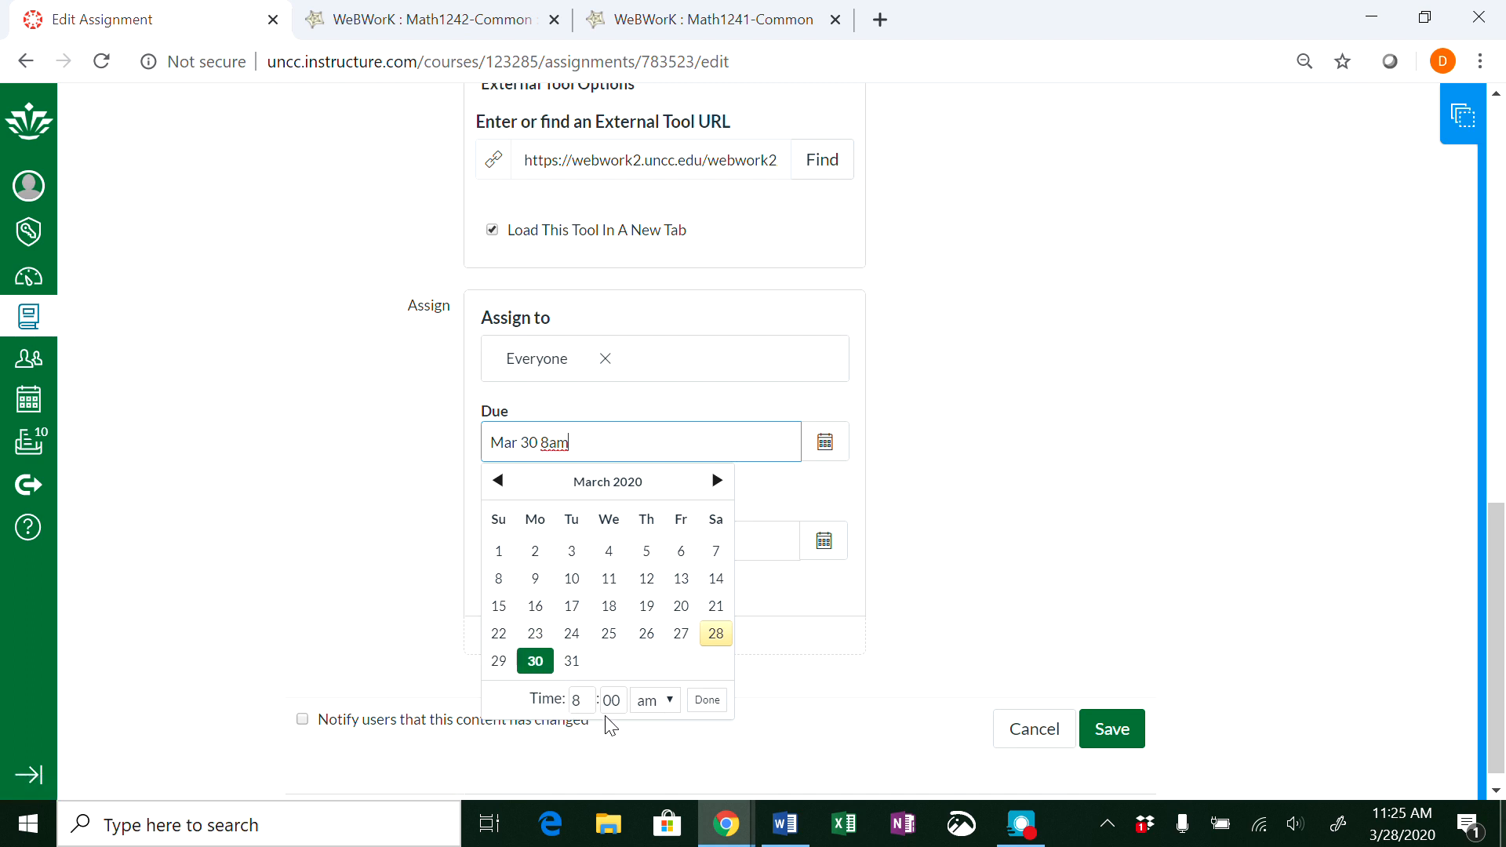
left_click(583, 701)
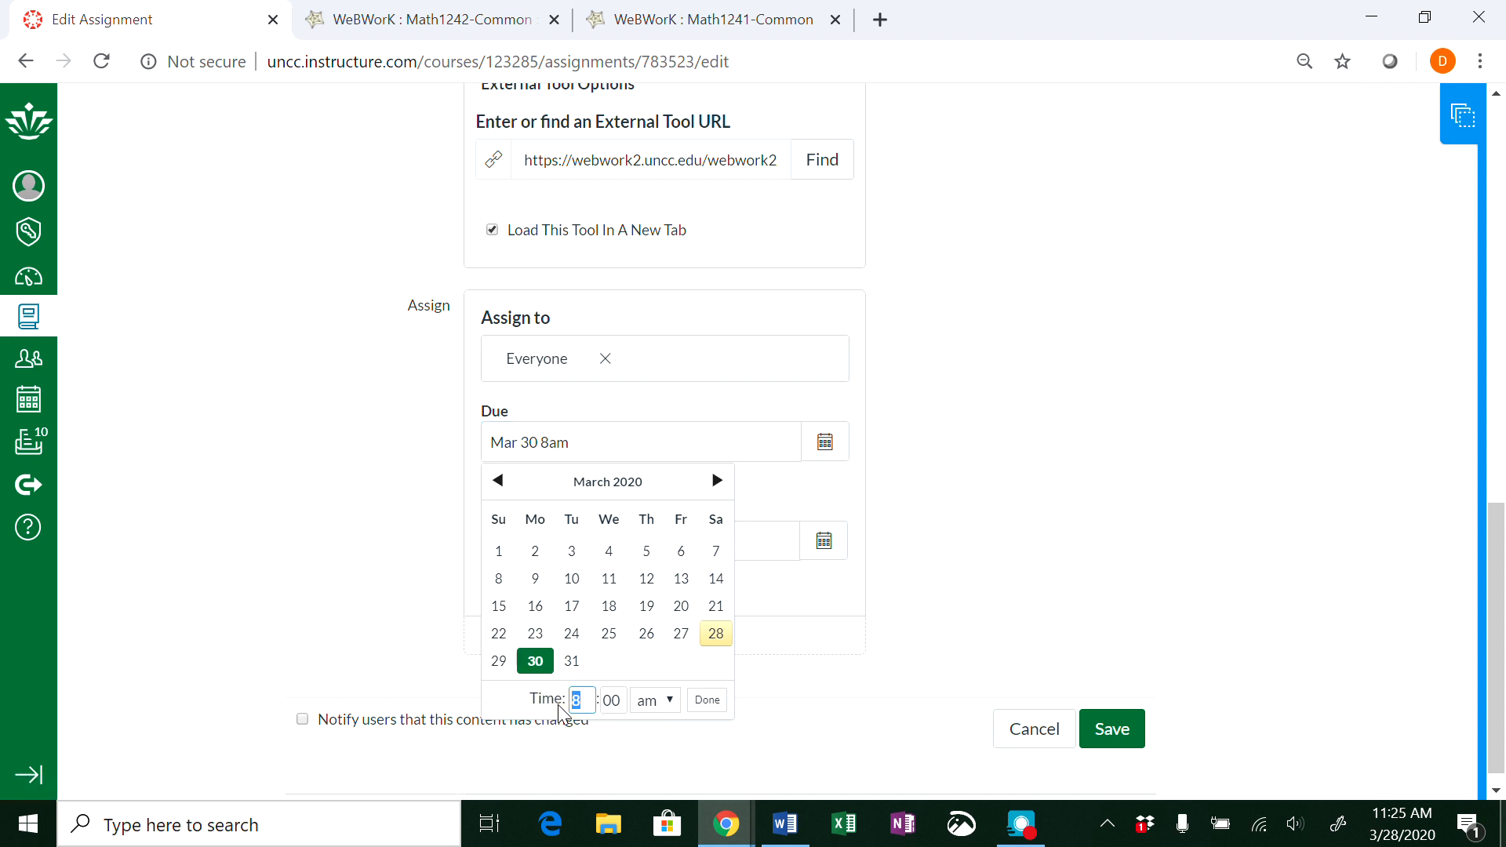
type("11")
left_click(707, 700)
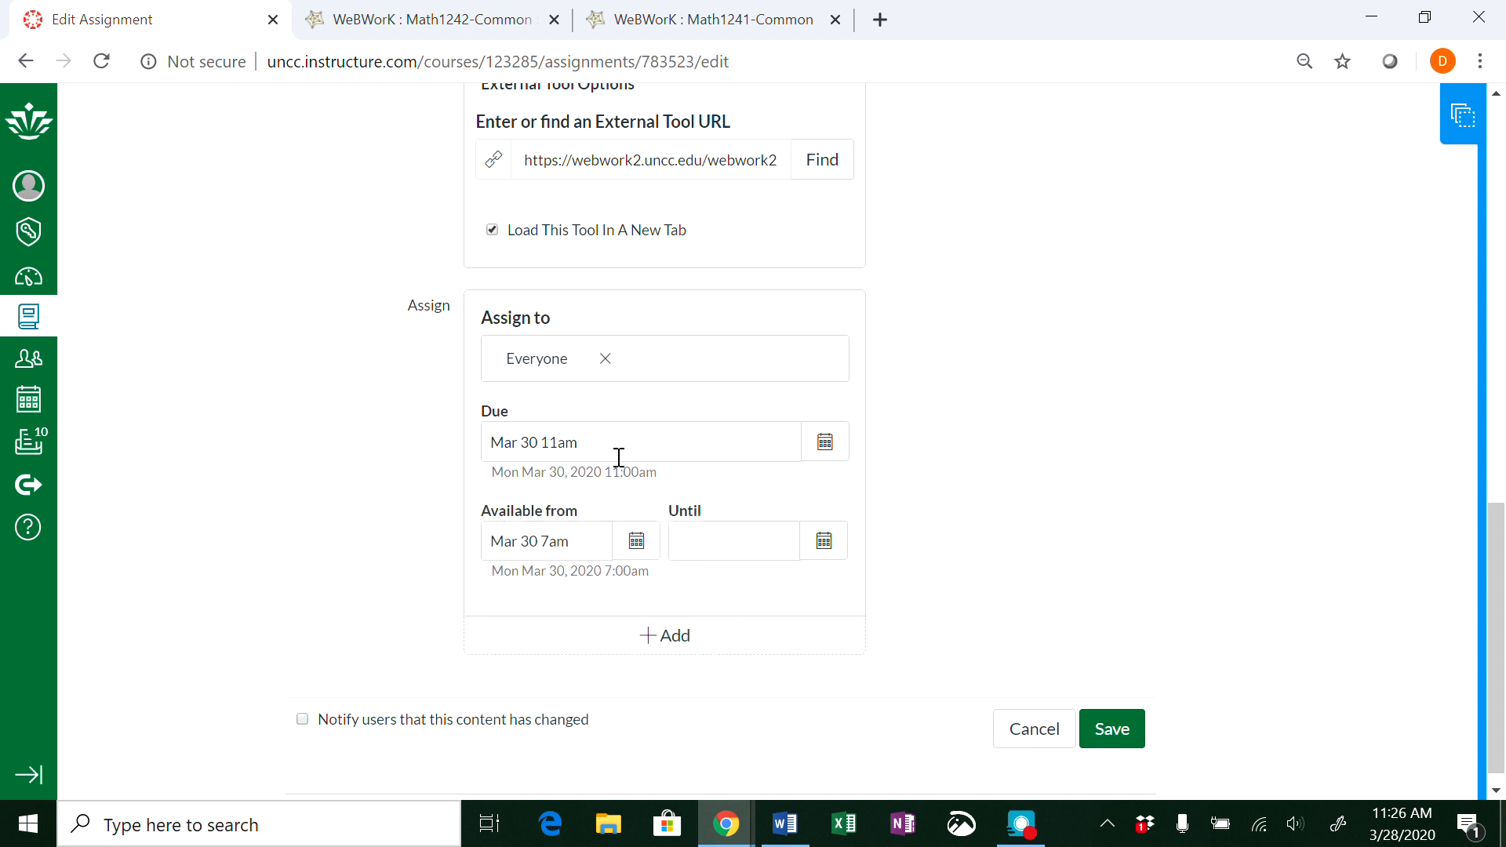
Change the due time to 10am and copy the due date and time into the Until date
left_click(562, 442)
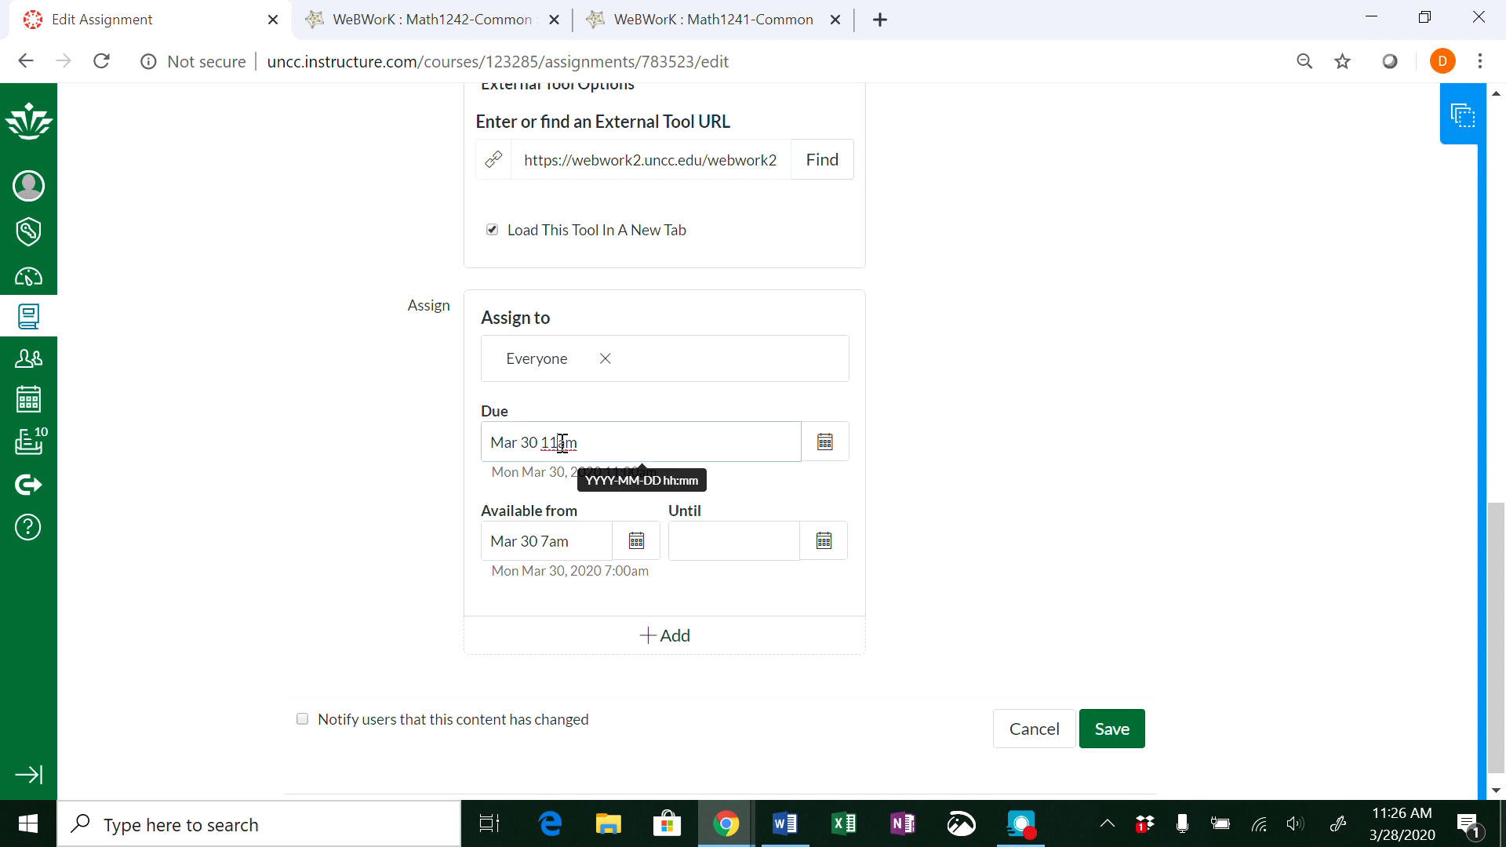
key("BackSpace")
type("0")
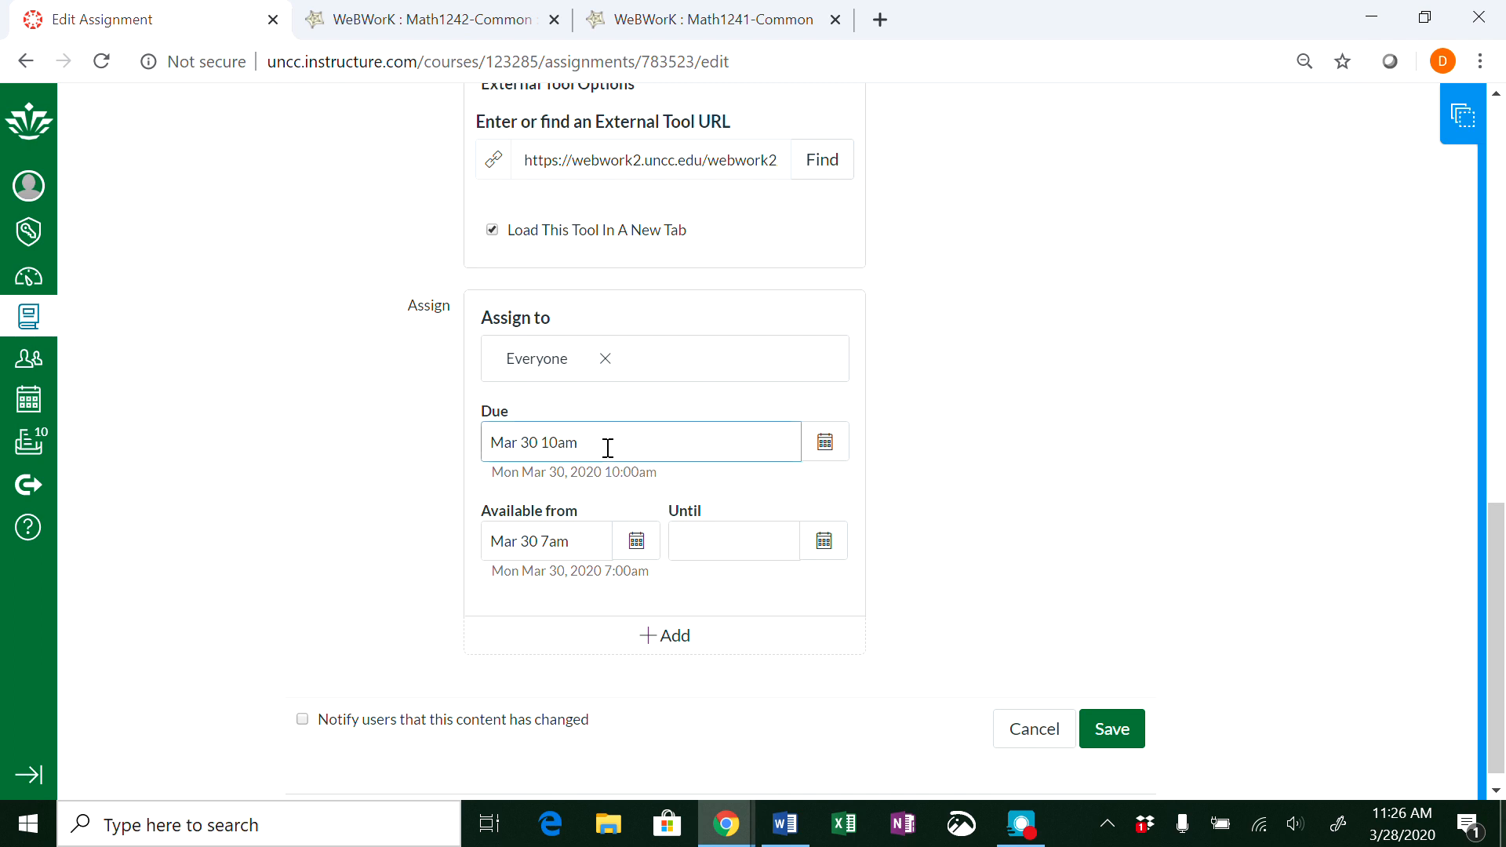
left_click_drag(609, 444, 470, 465)
key("ctrl+c")
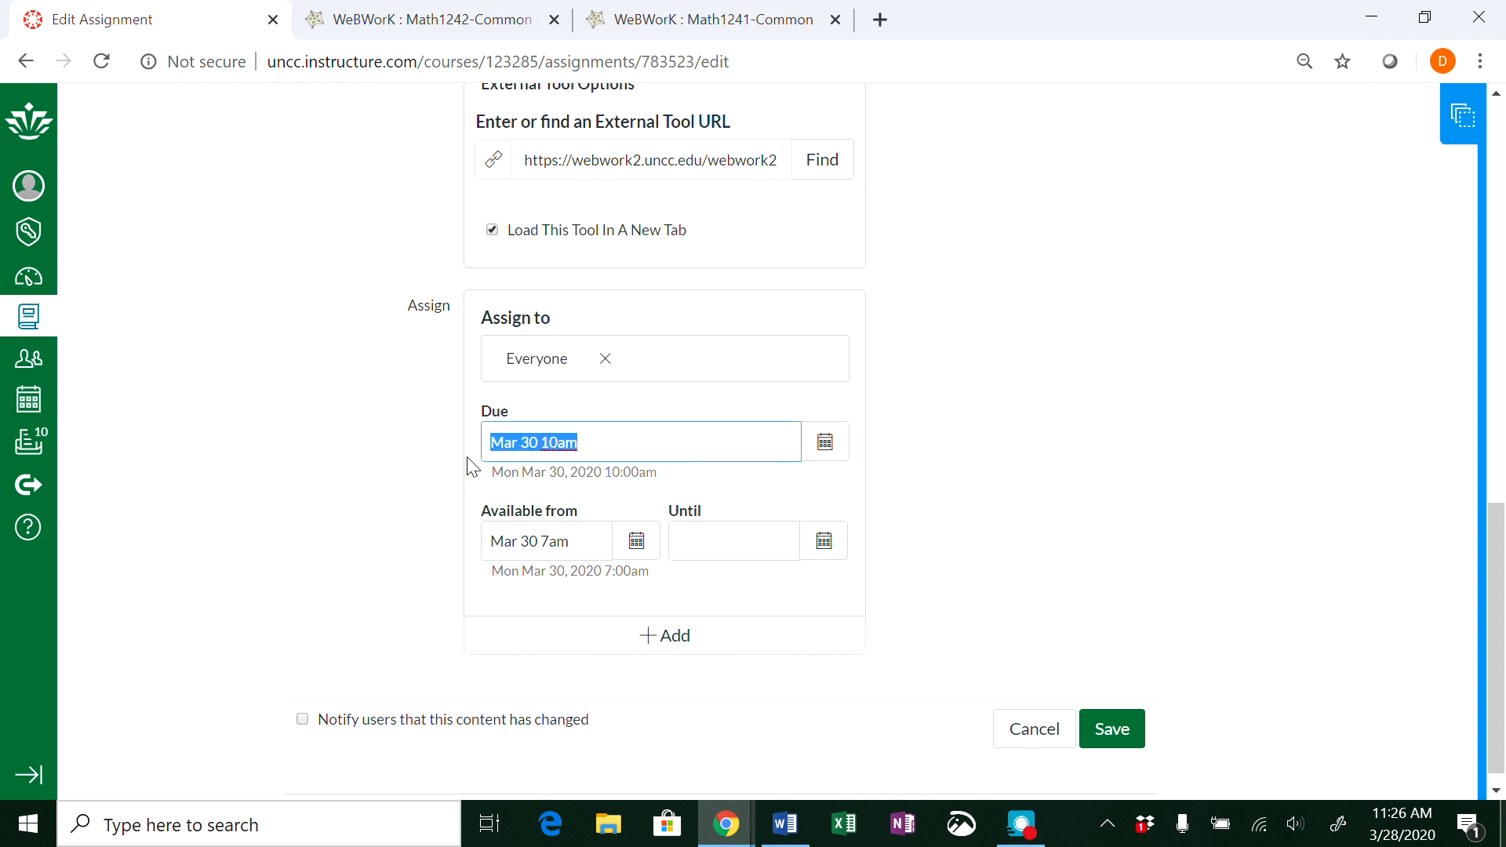
left_click(749, 547)
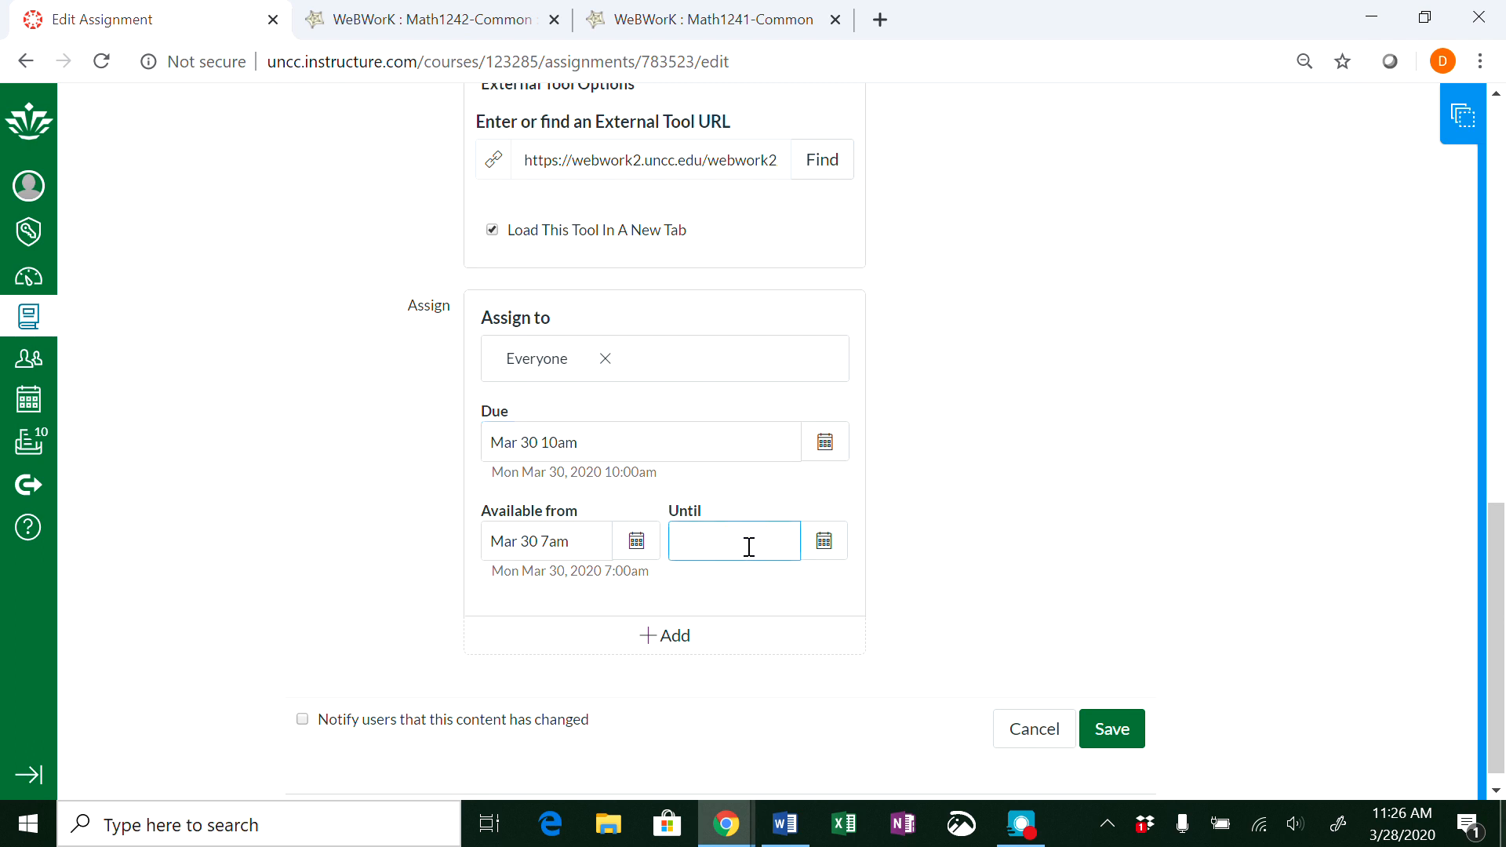
key("ctrl+v")
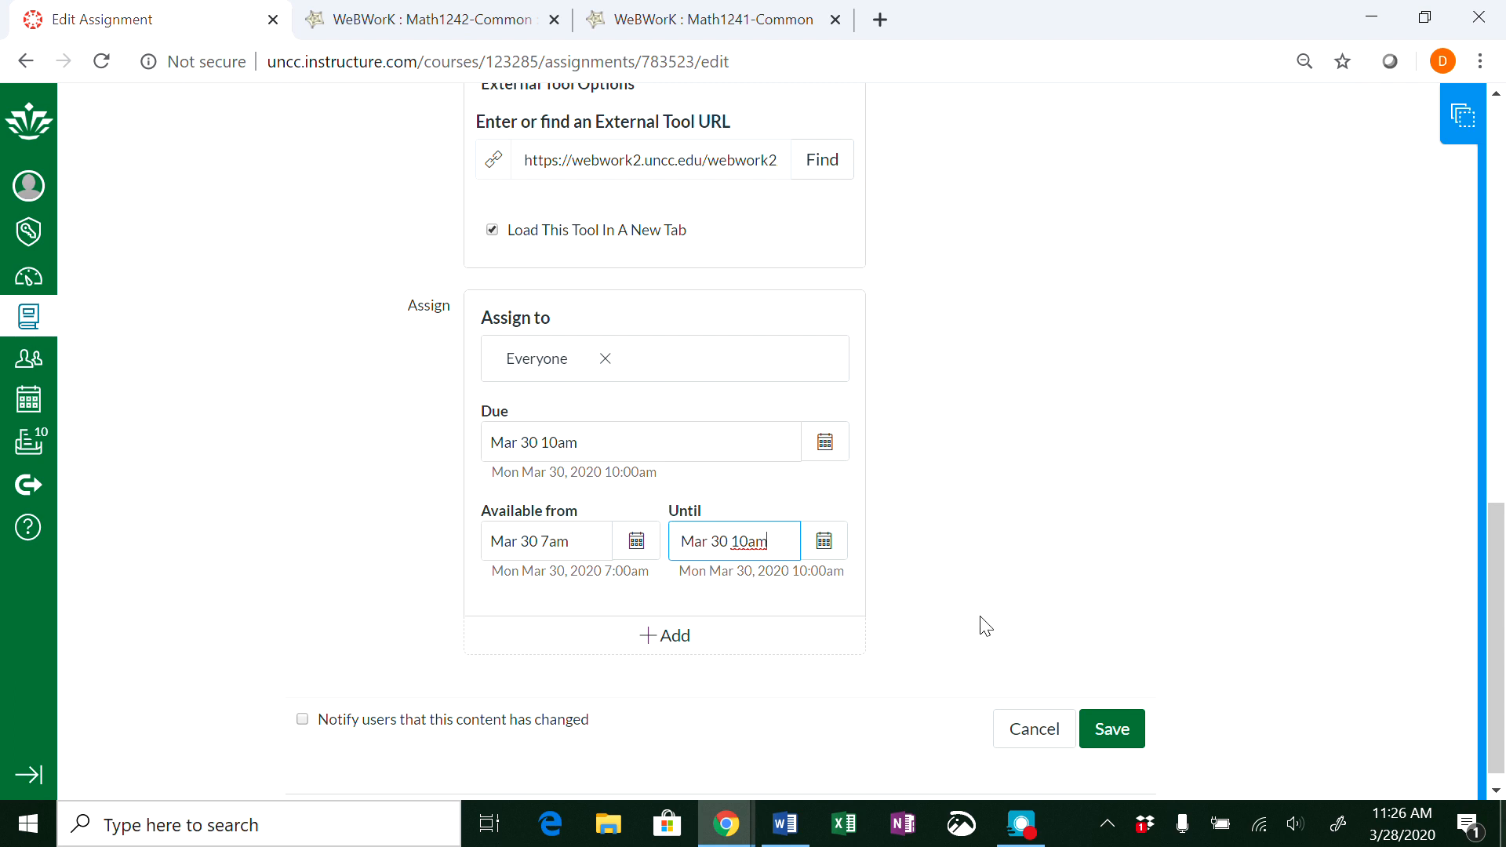
left_click(672, 645)
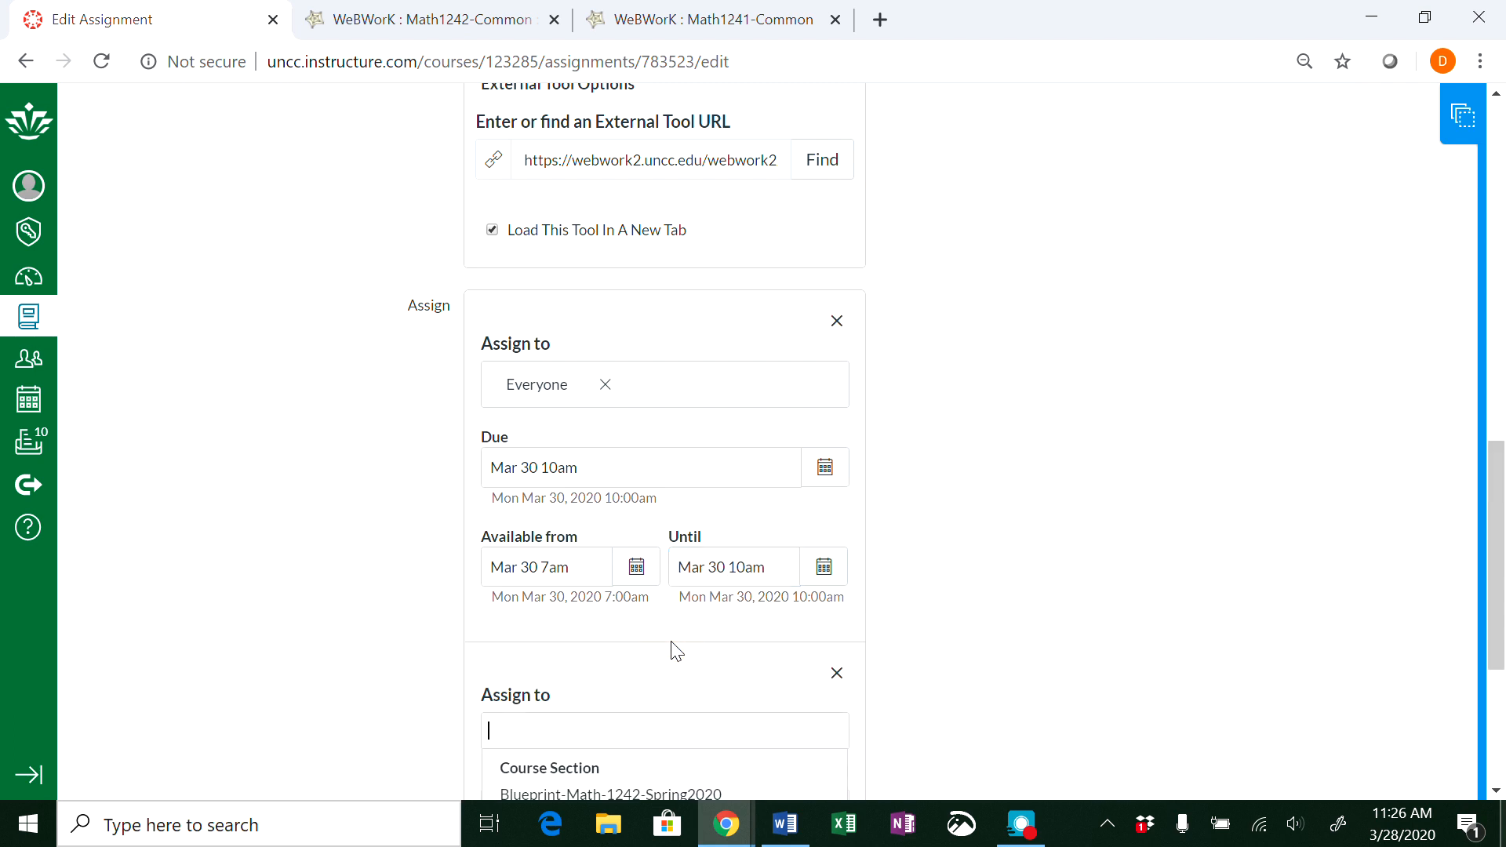
scroll(1016, 642, "down", 3)
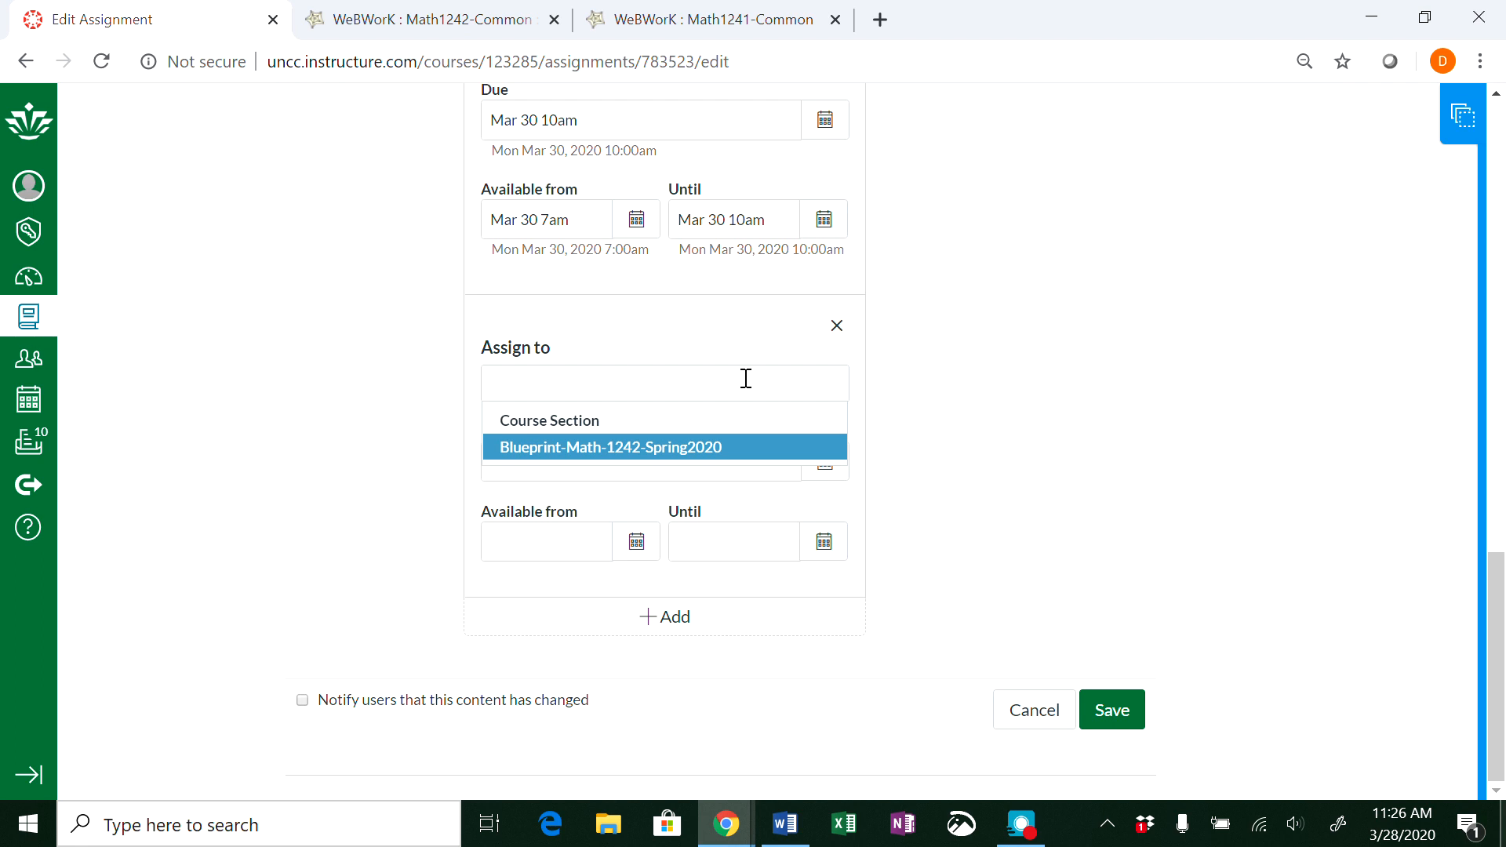
left_click(1010, 436)
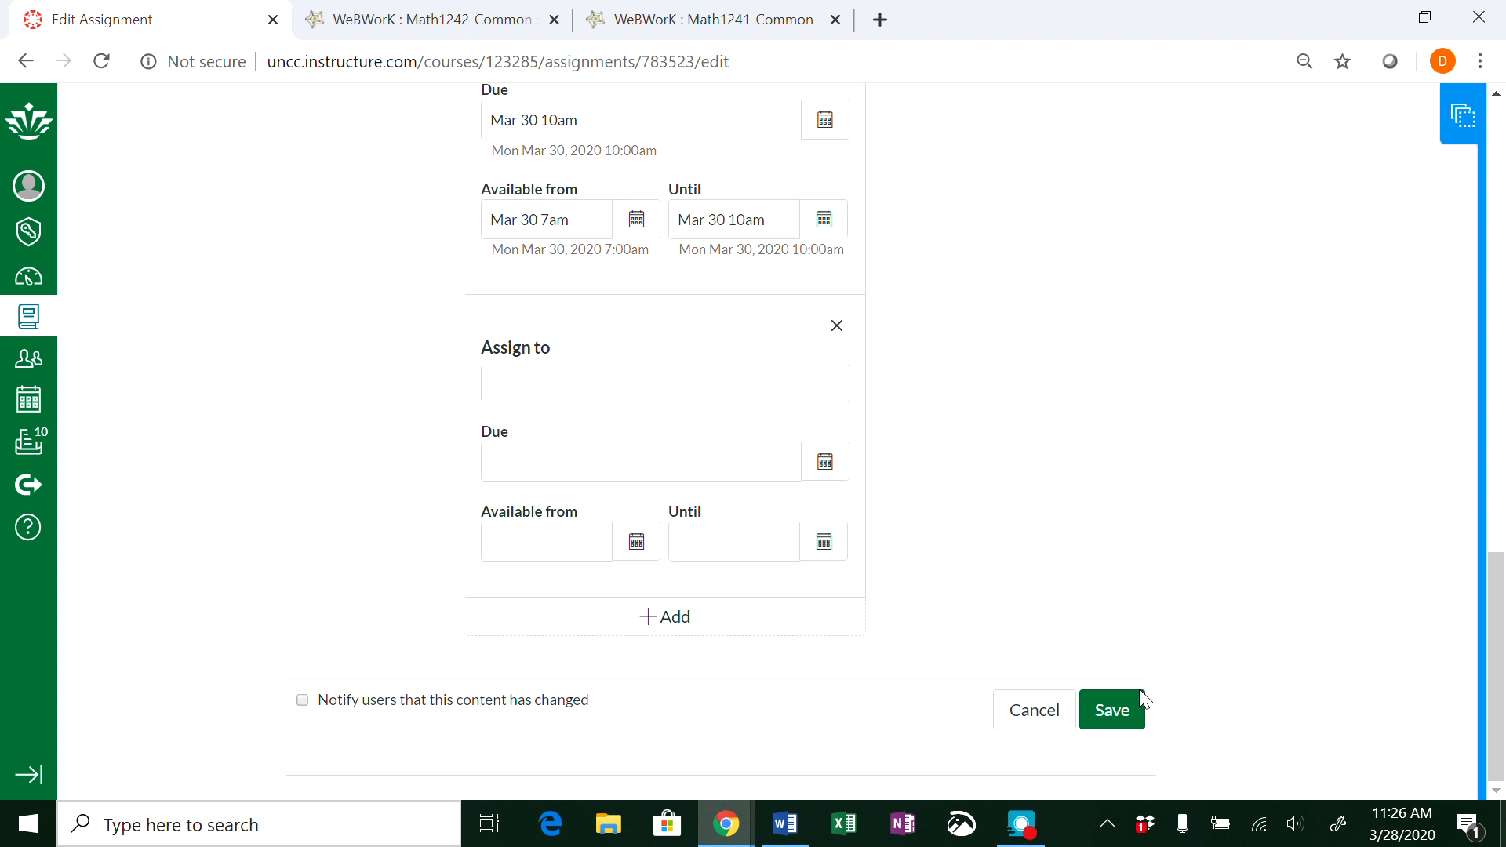
left_click(1128, 718)
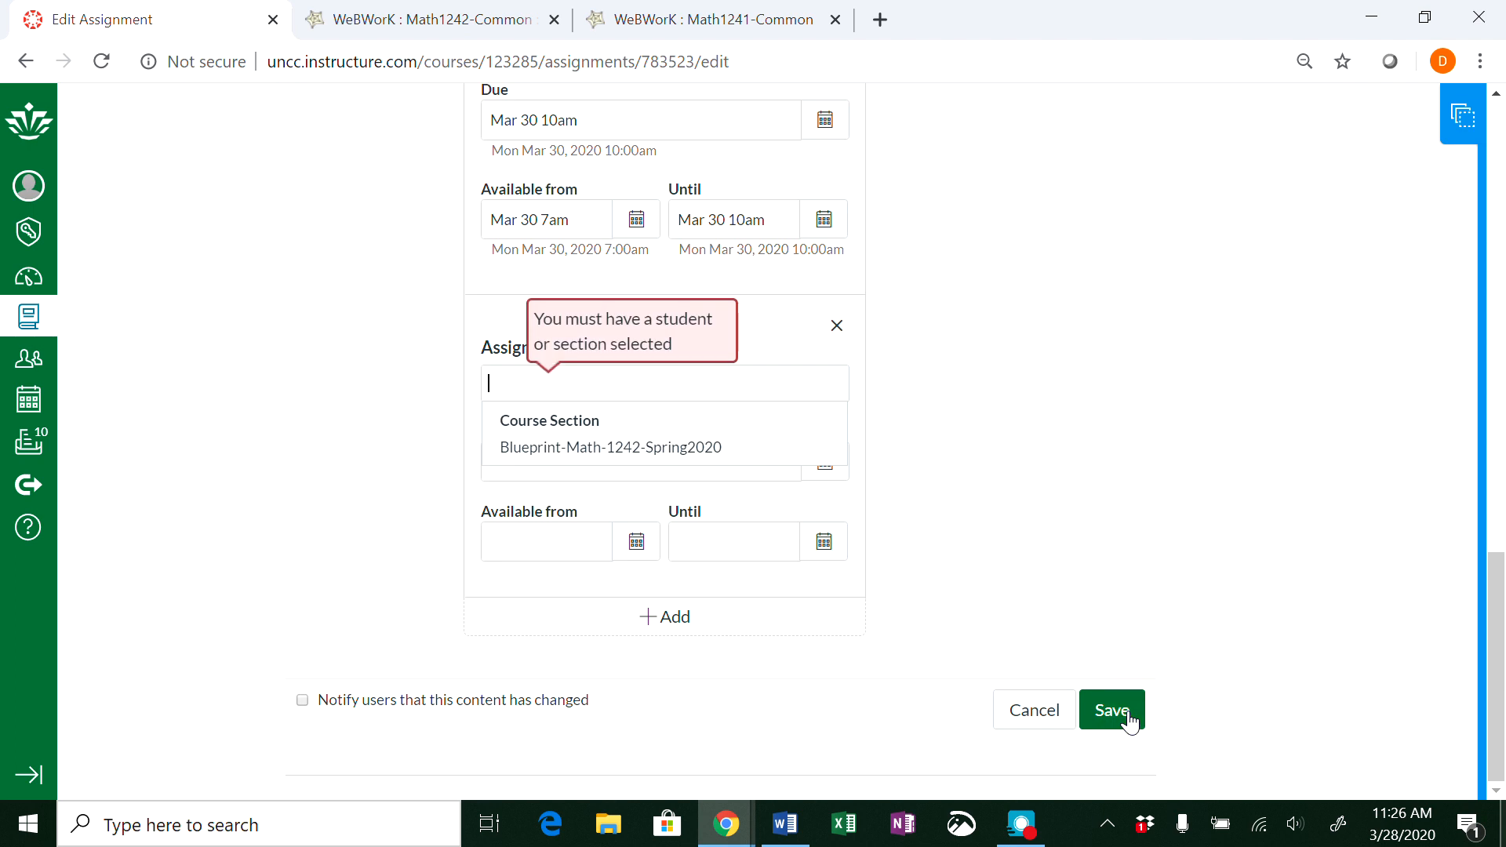
left_click(837, 331)
left_click(837, 331)
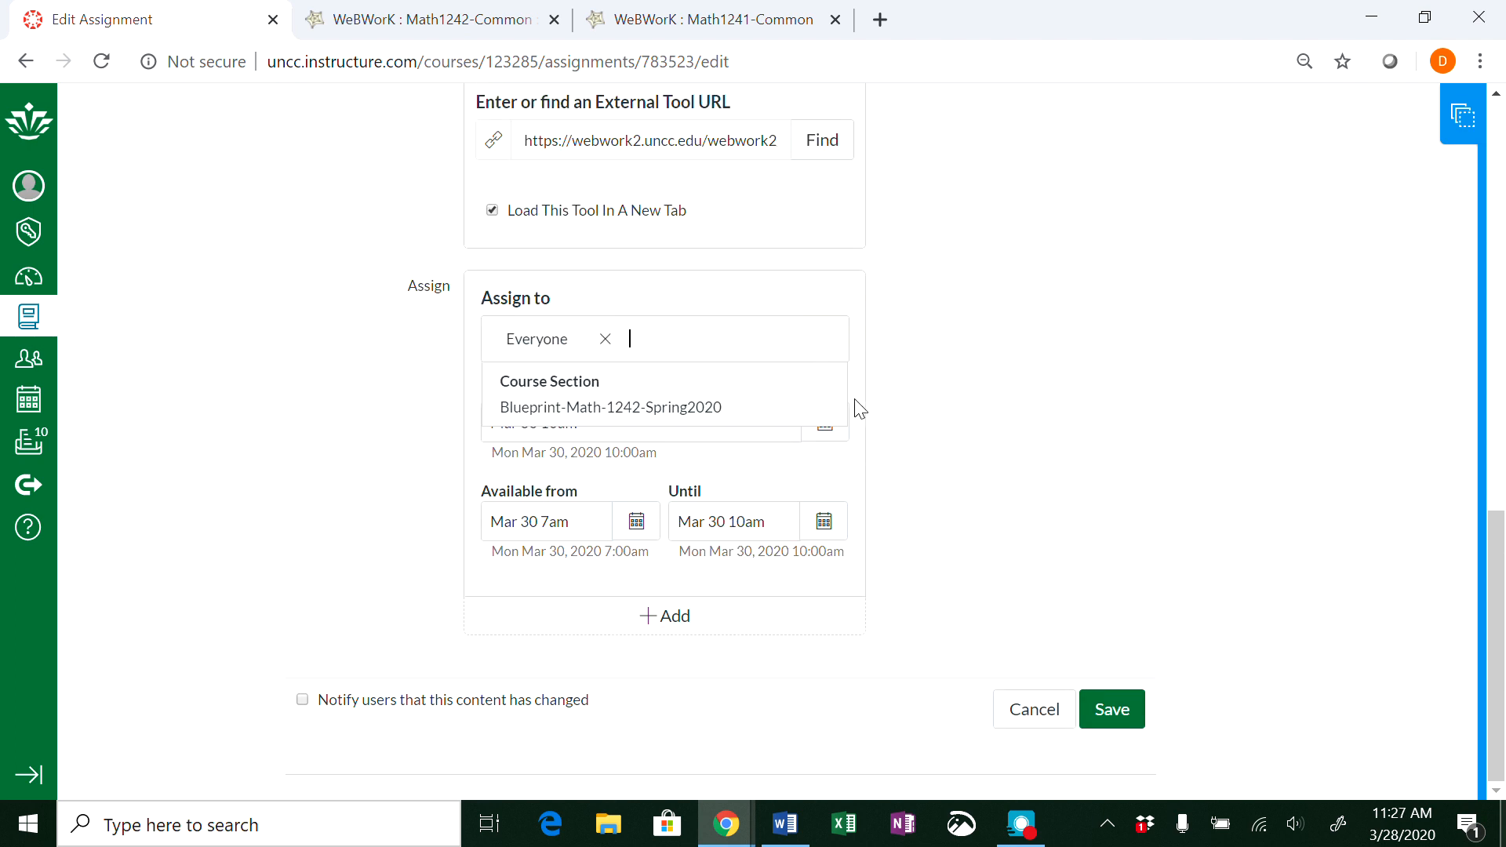
Save the T3 assignment and open the Instructor Tools of the Math1242-Common course in WeBWorK
left_click(1127, 715)
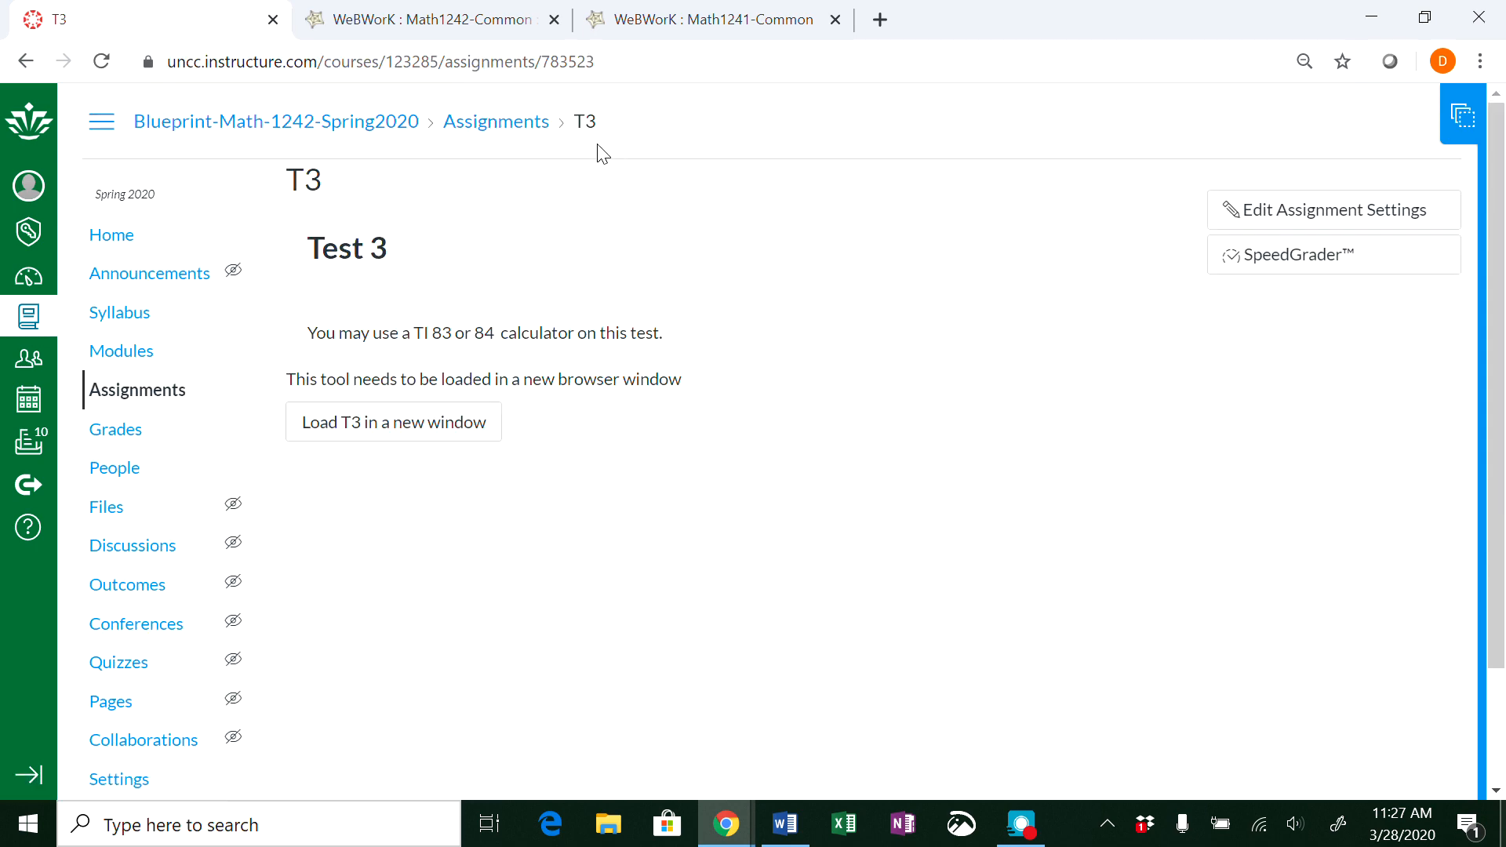
left_click(453, 23)
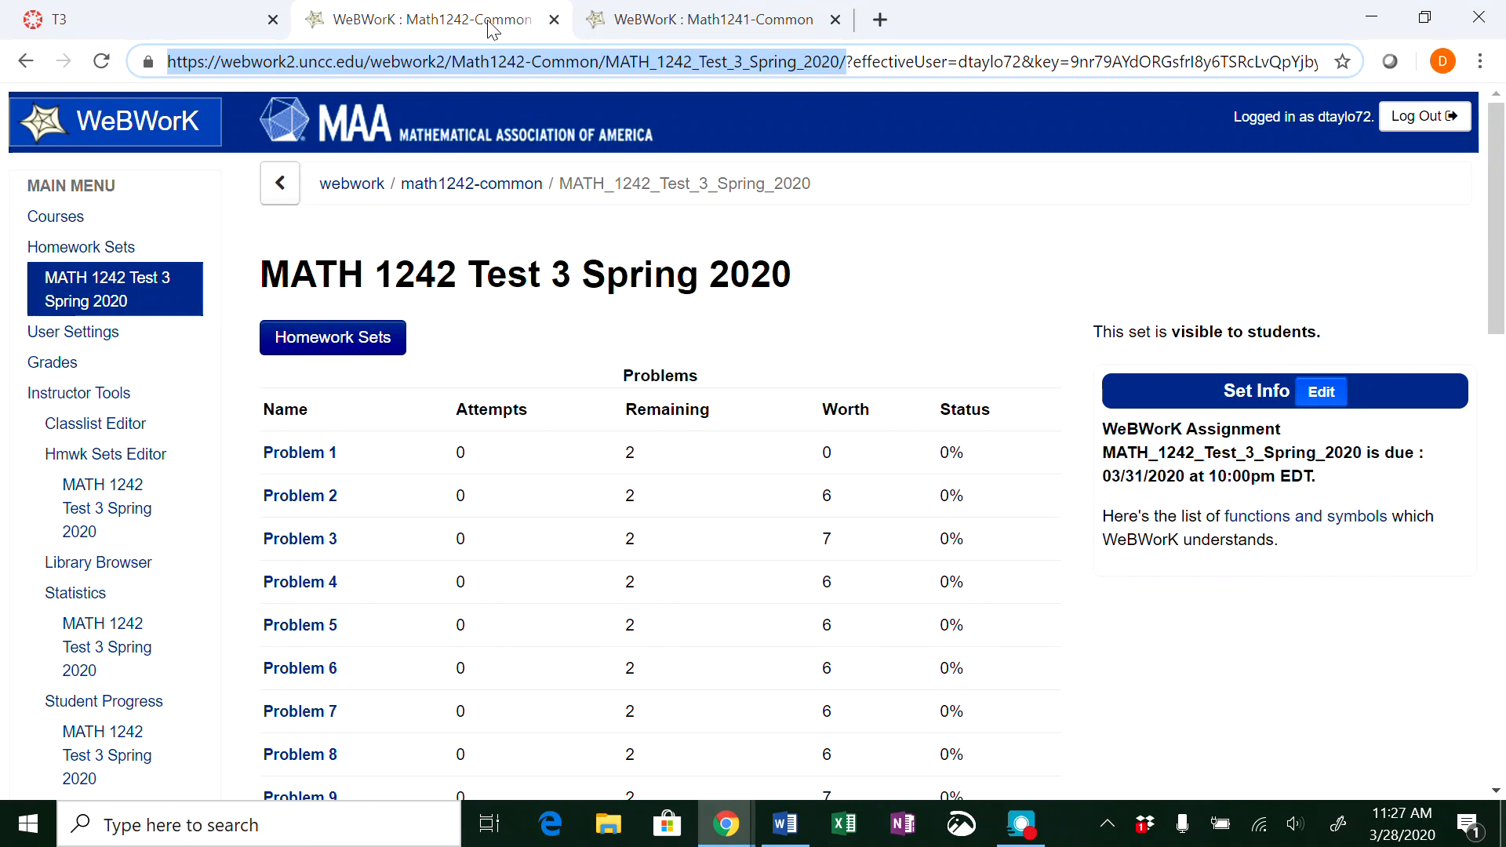
left_click(632, 20)
left_click(454, 20)
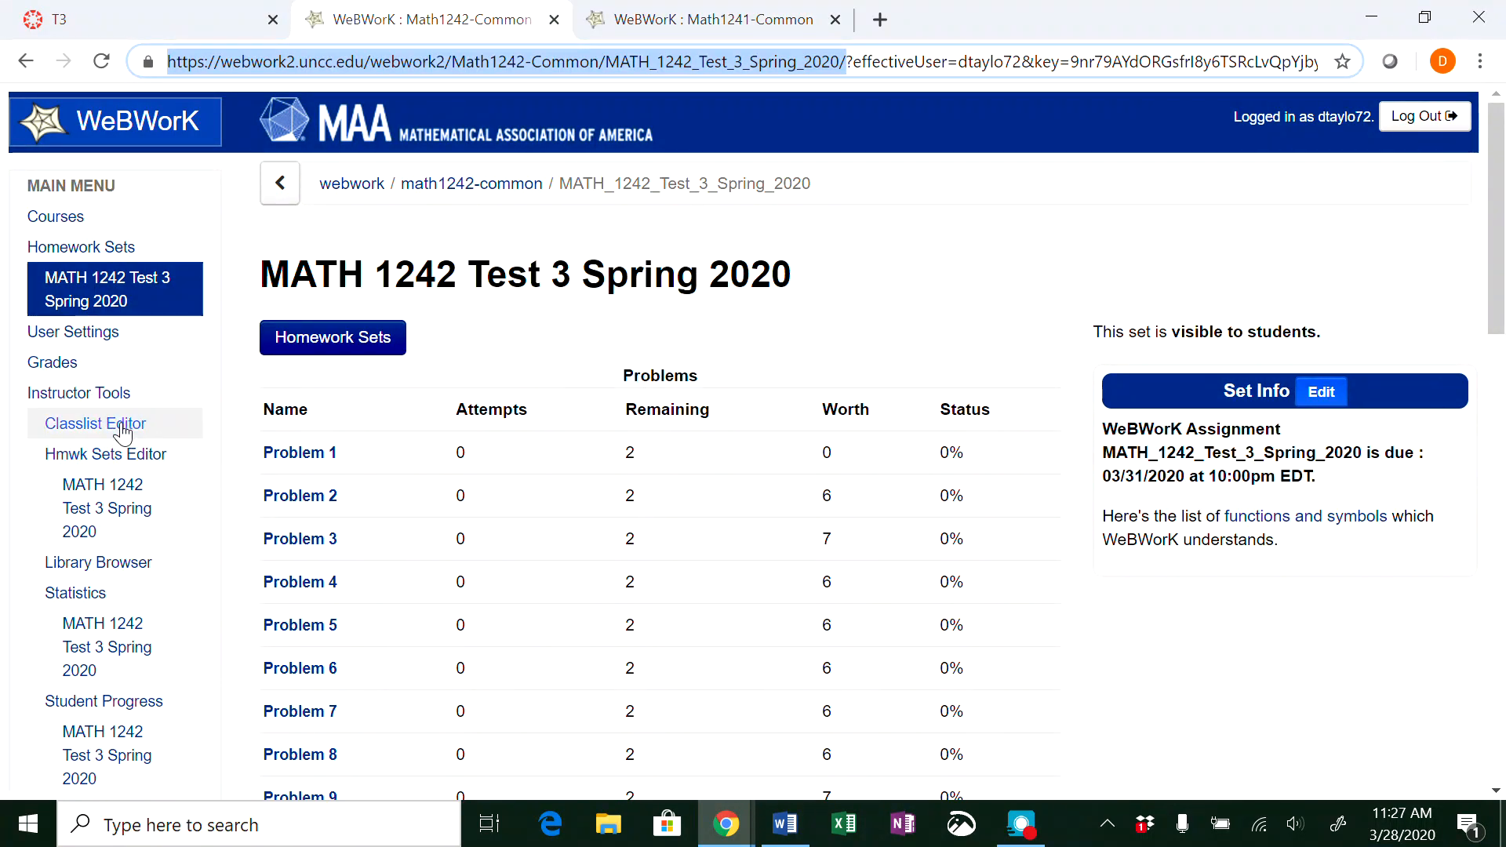
left_click(93, 395)
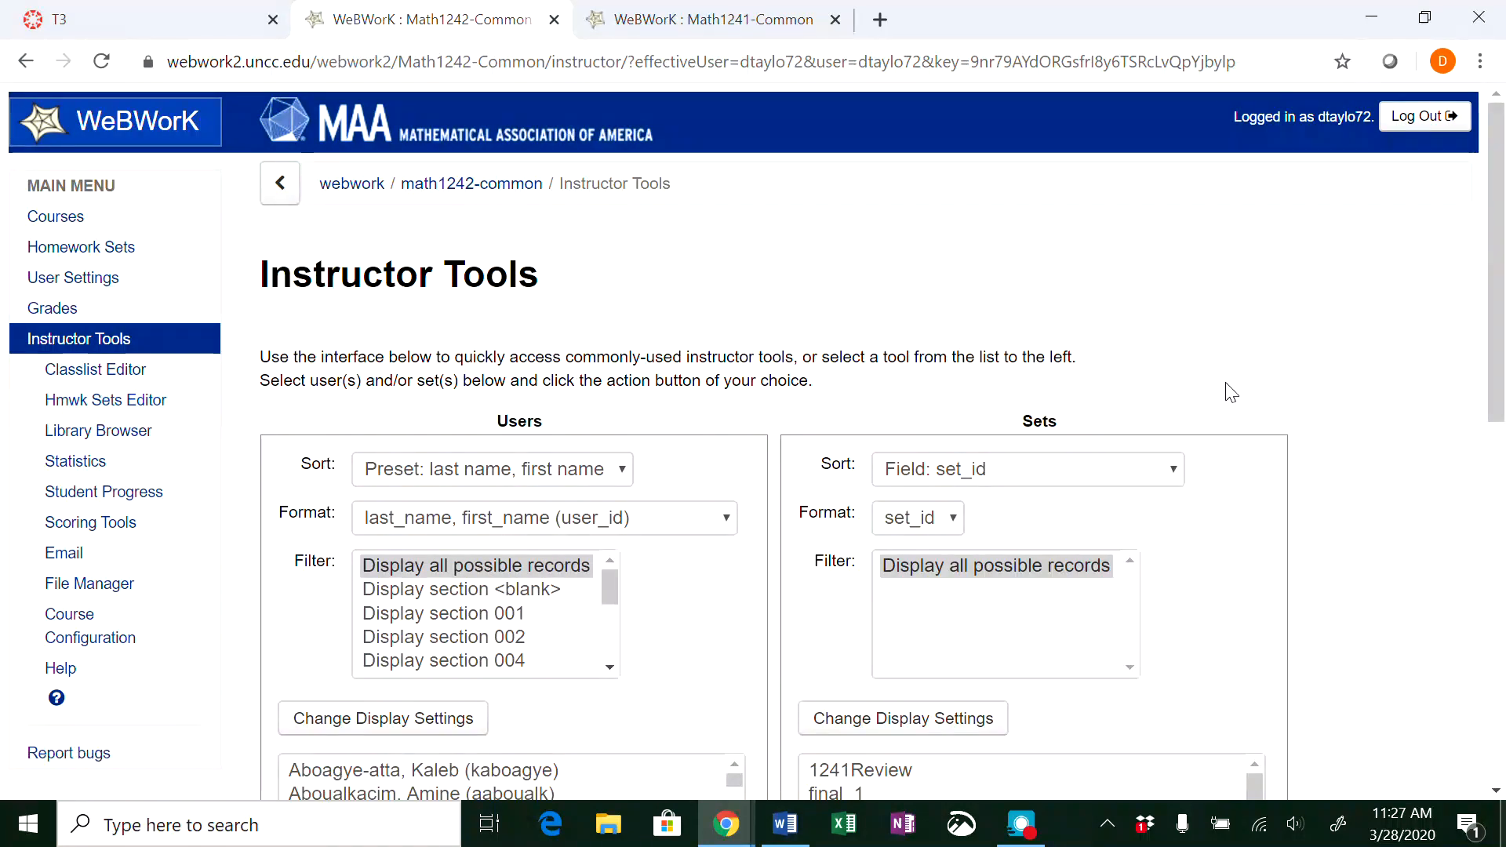
Filter the Instructor Tools user list to display section 005
scroll(1355, 430, "down", 4)
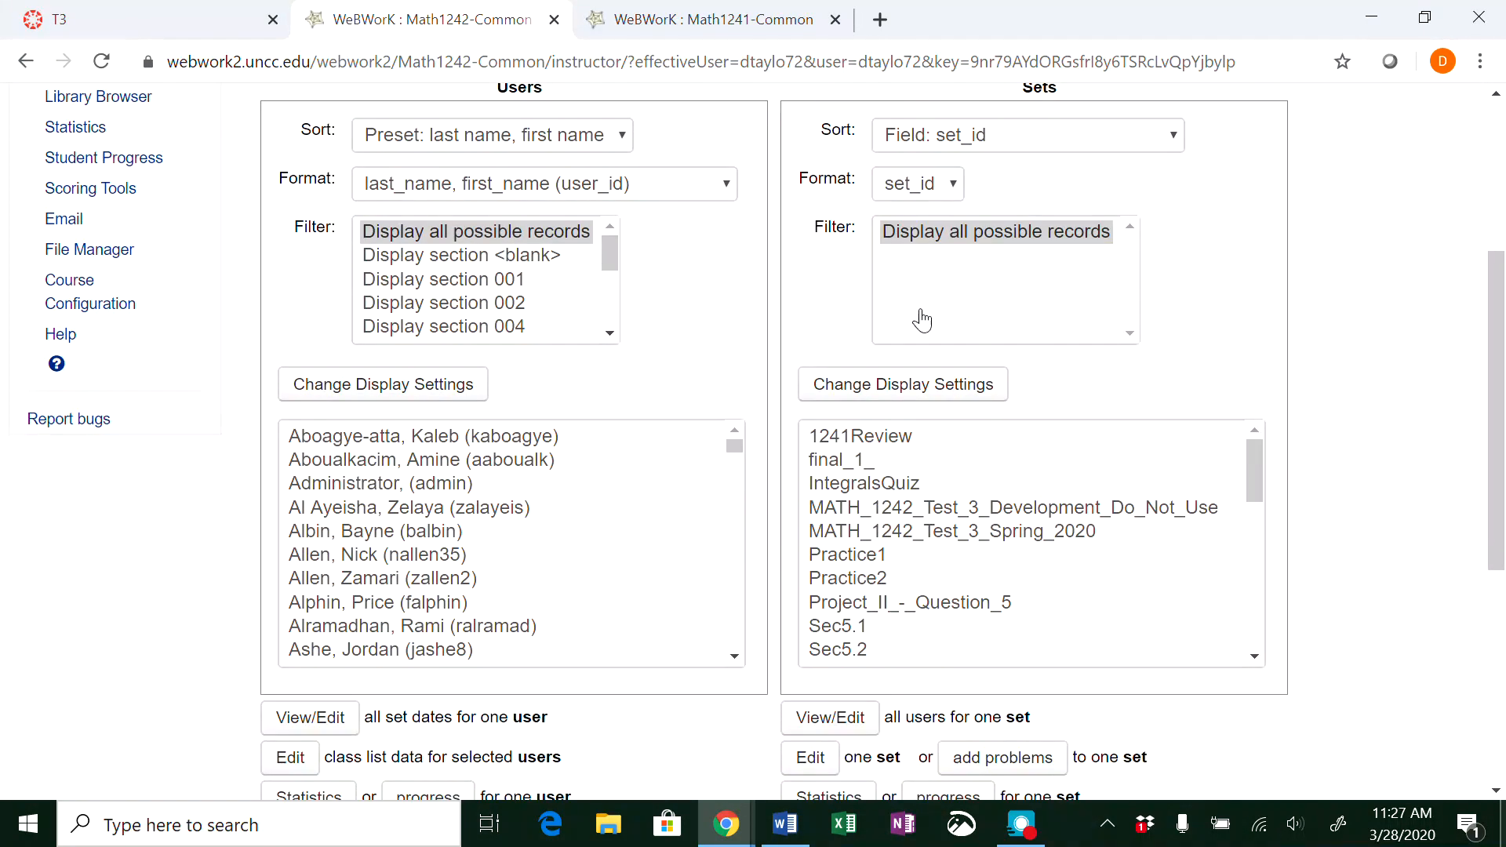
left_click(609, 334)
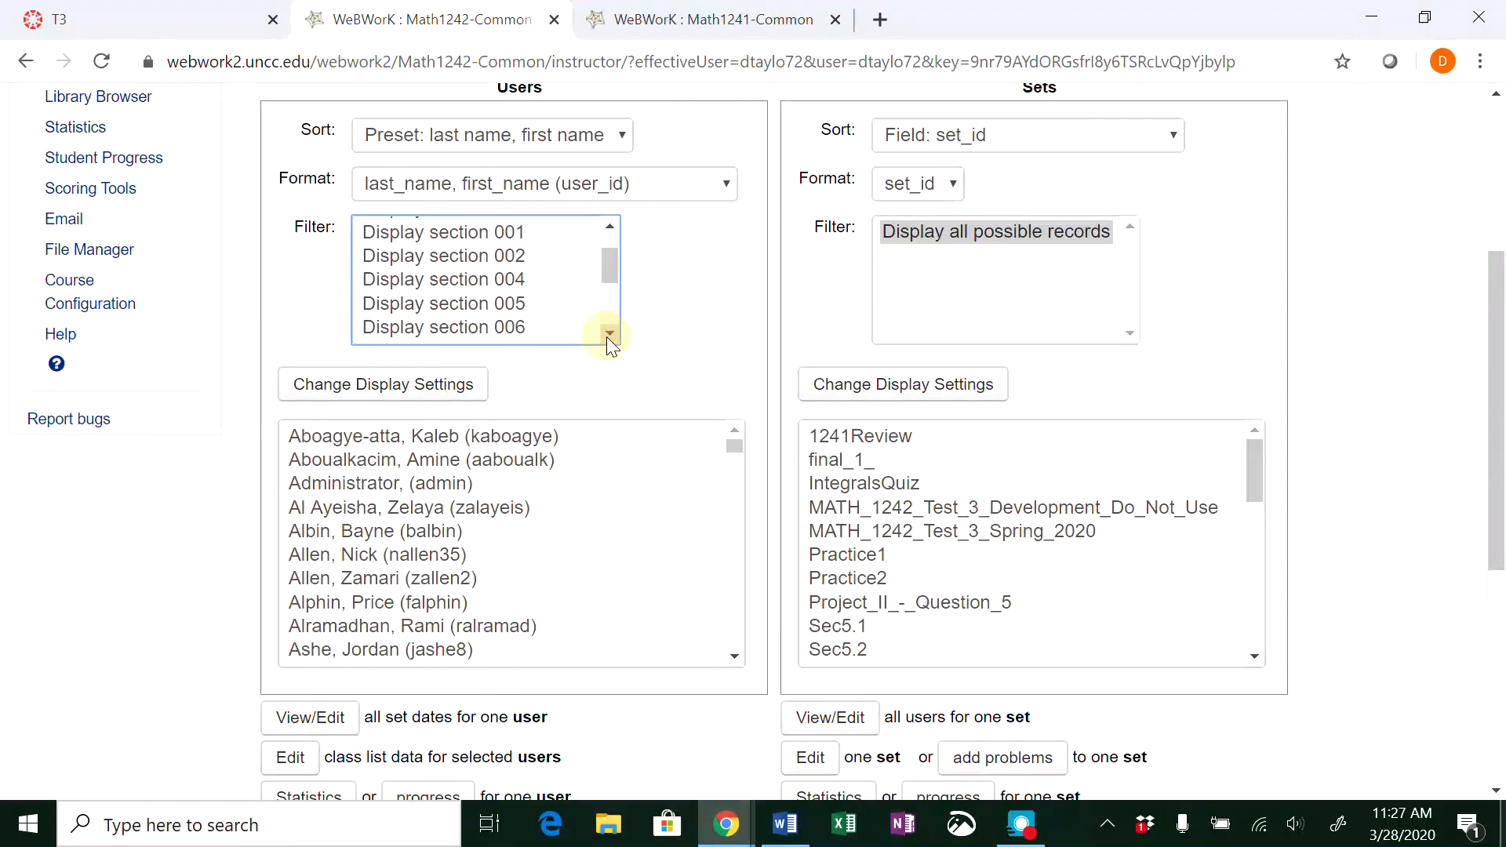
left_click(491, 309)
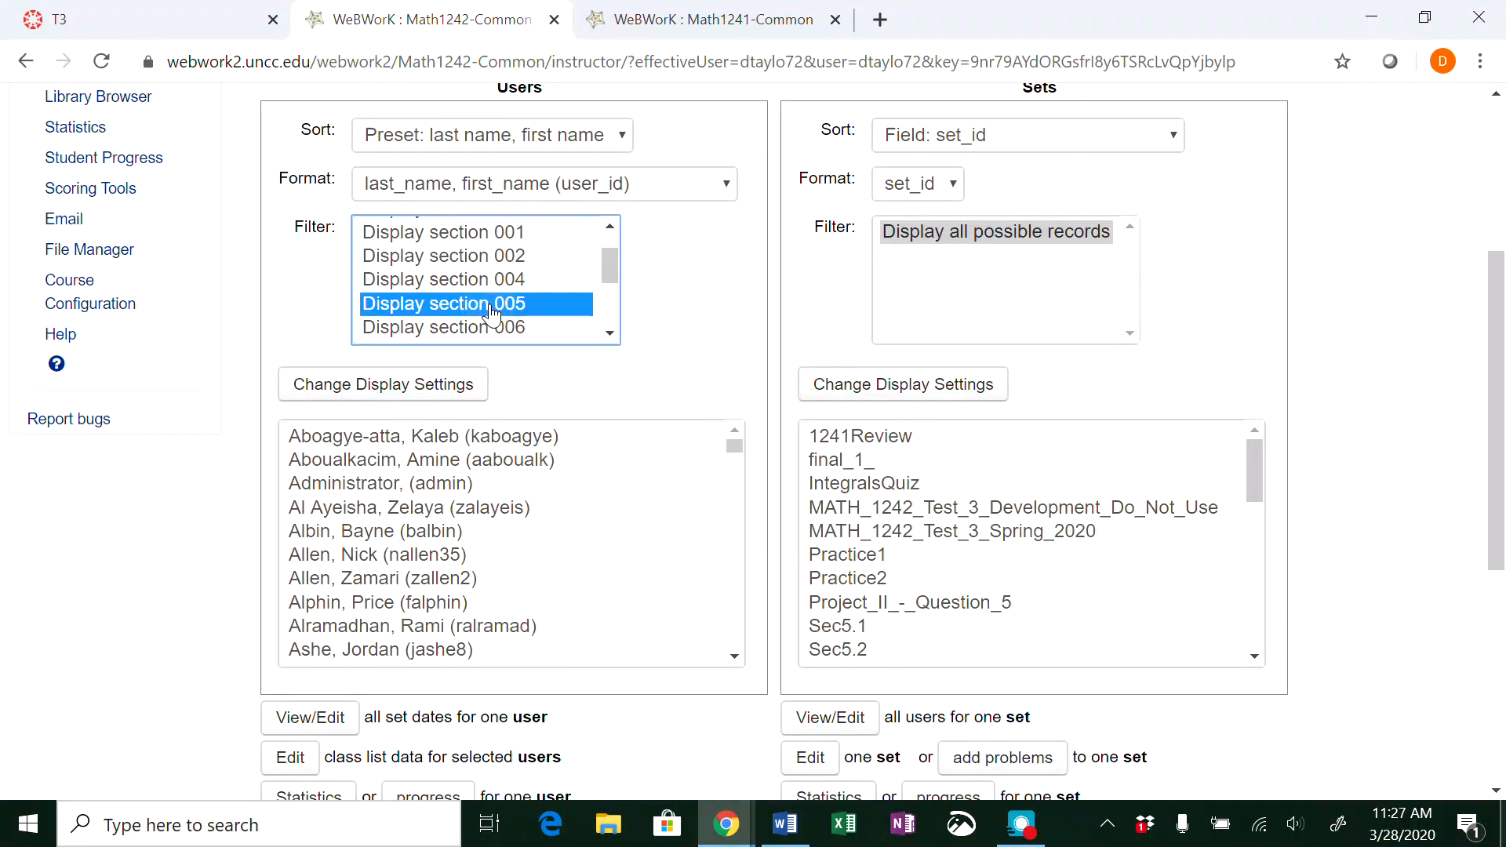
left_click(373, 386)
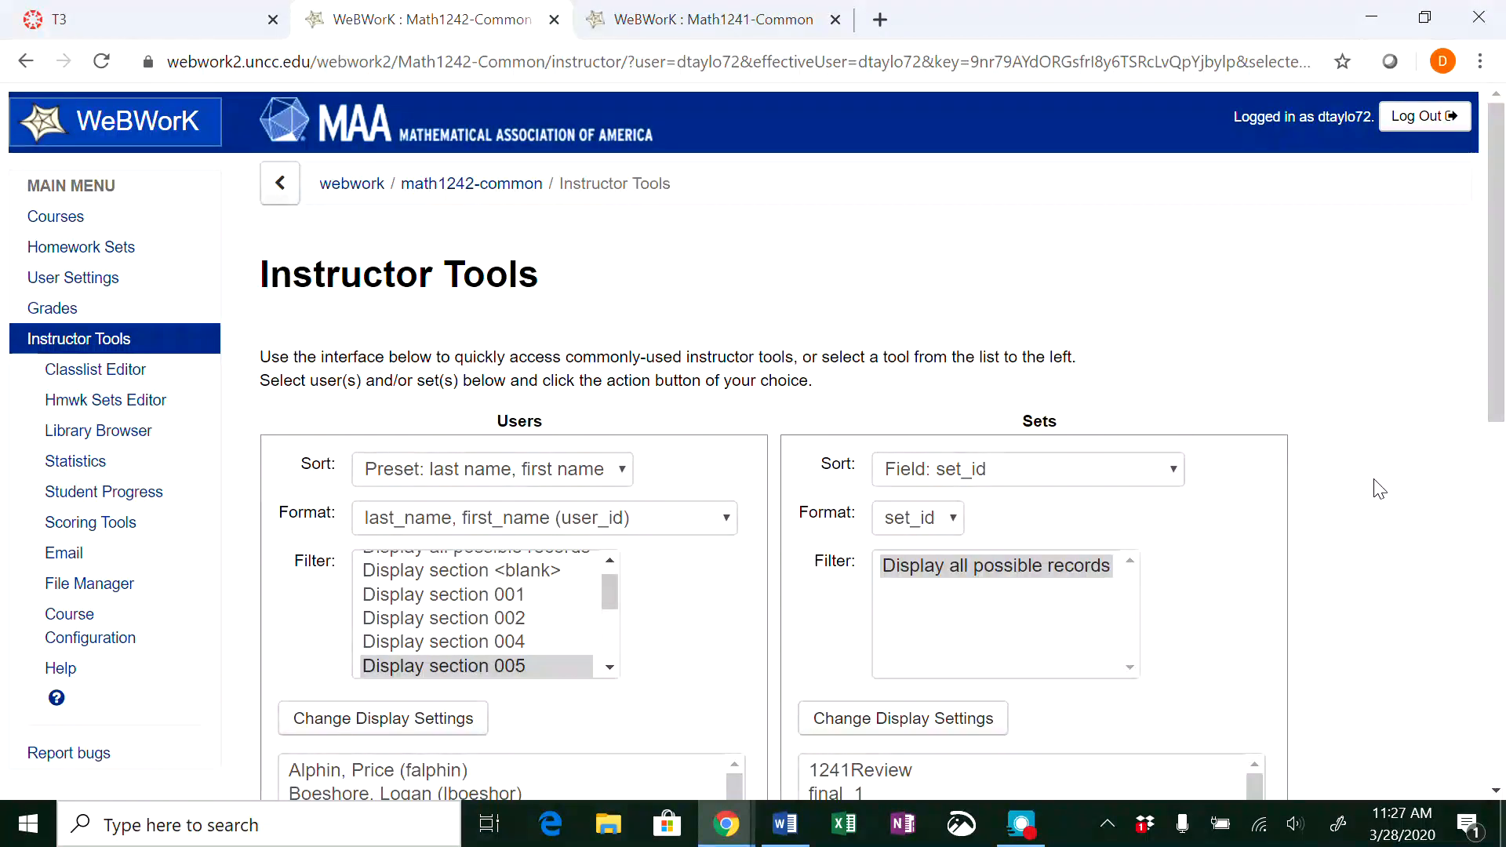
Select all section 005 users with the set MATH_1242_Test_3_Spring_2020 and open that set for editing for these users
scroll(1379, 489, "down", 5)
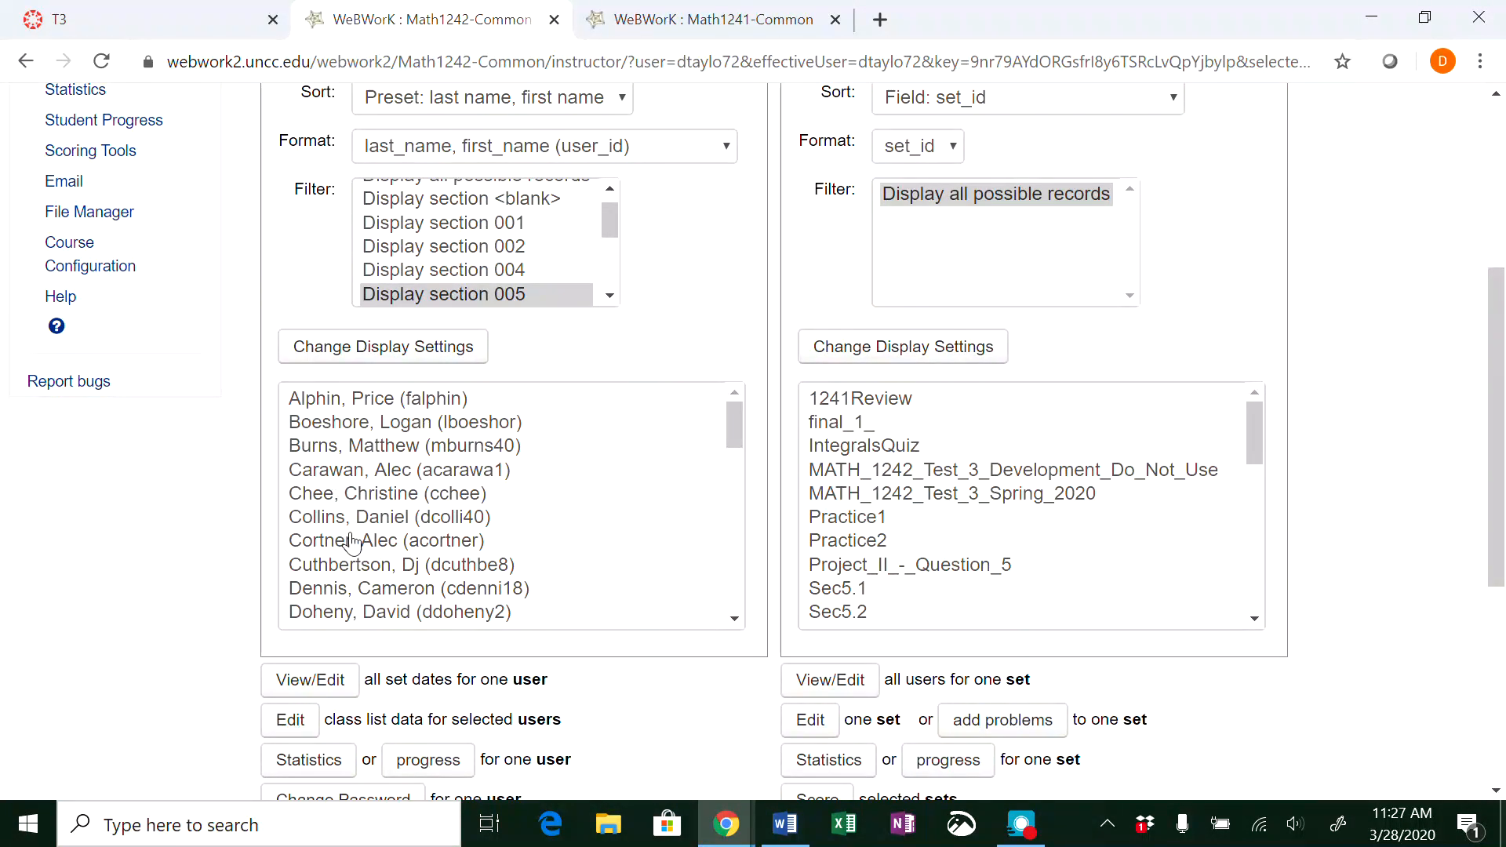
left_click(390, 400)
left_click_drag(740, 411, 729, 604)
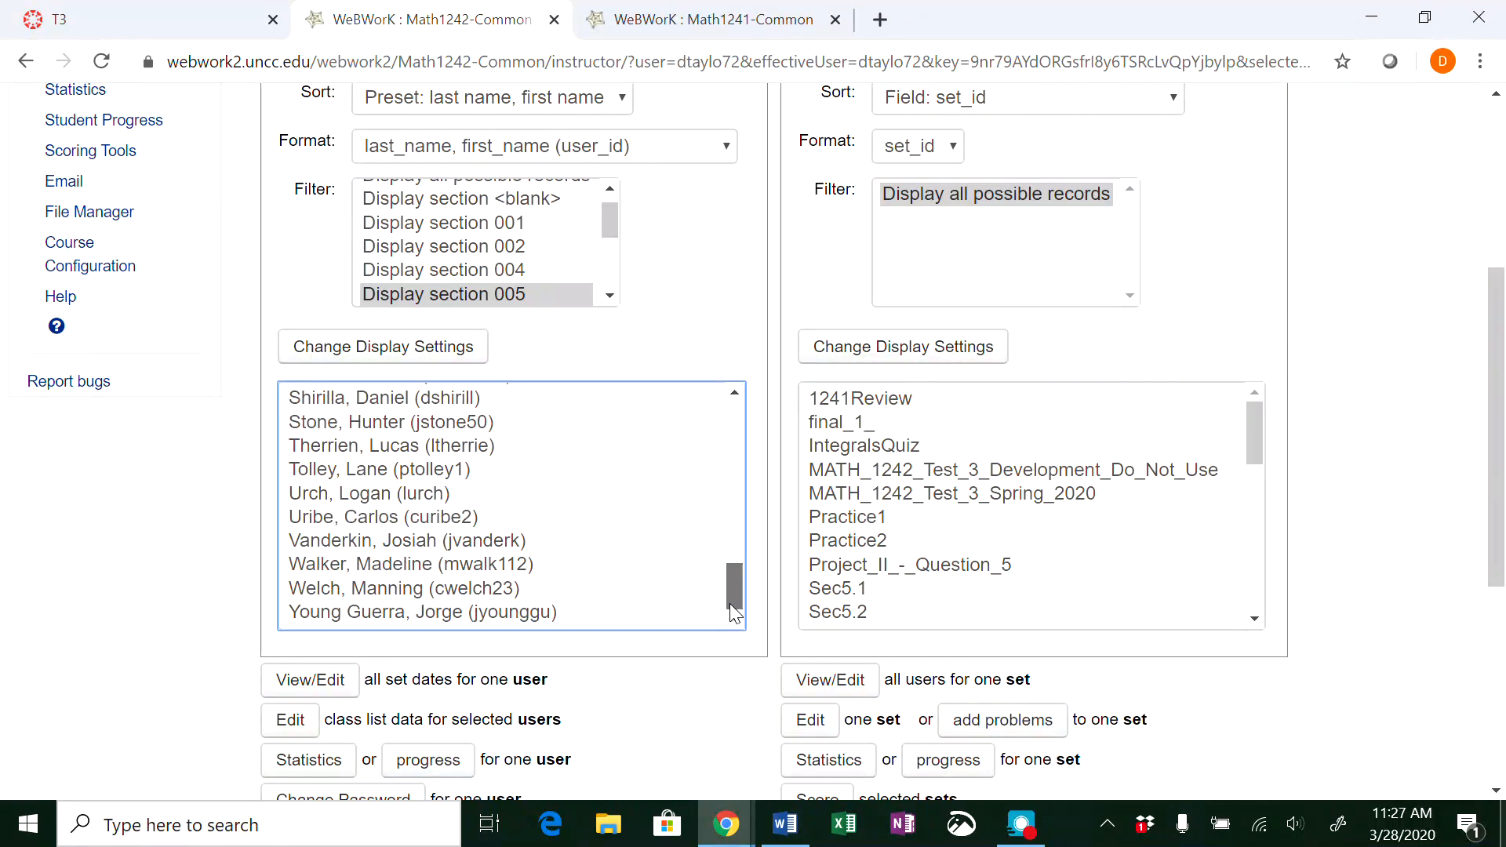
left_click(518, 612, "shift")
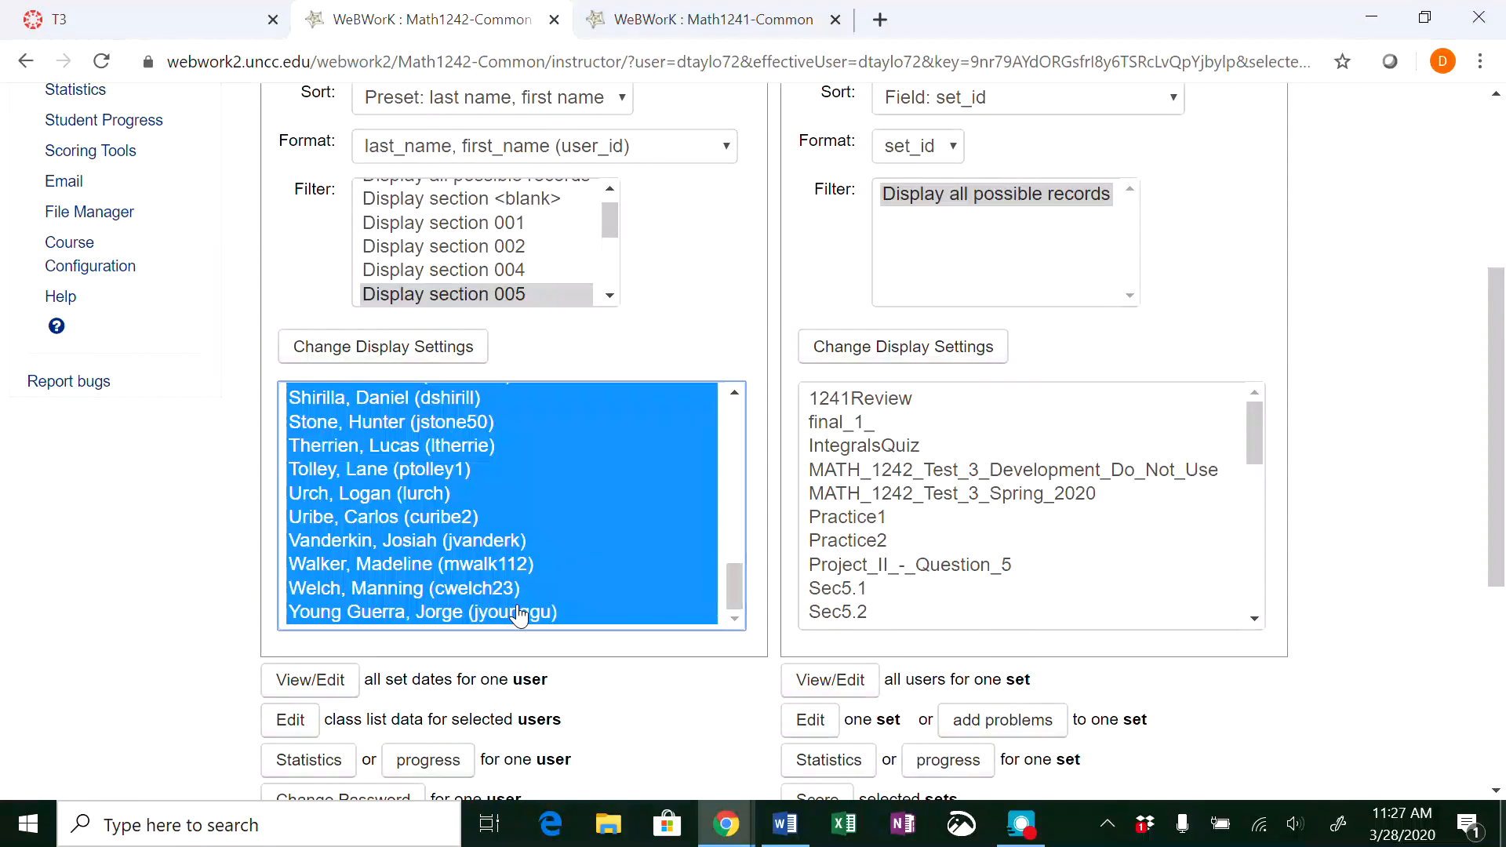
left_click(1032, 494)
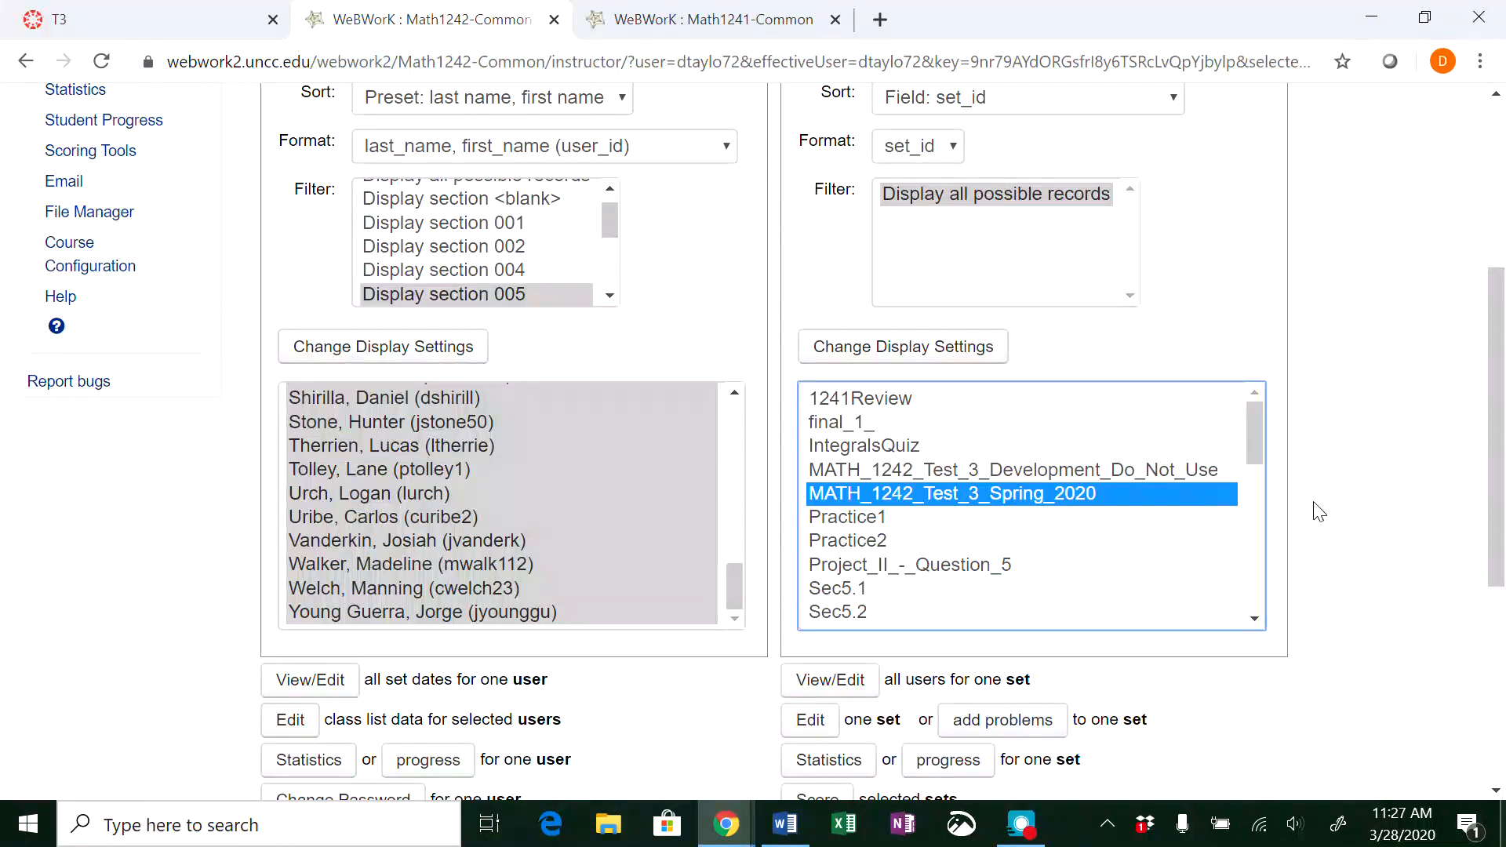
scroll(1353, 513, "down", 5)
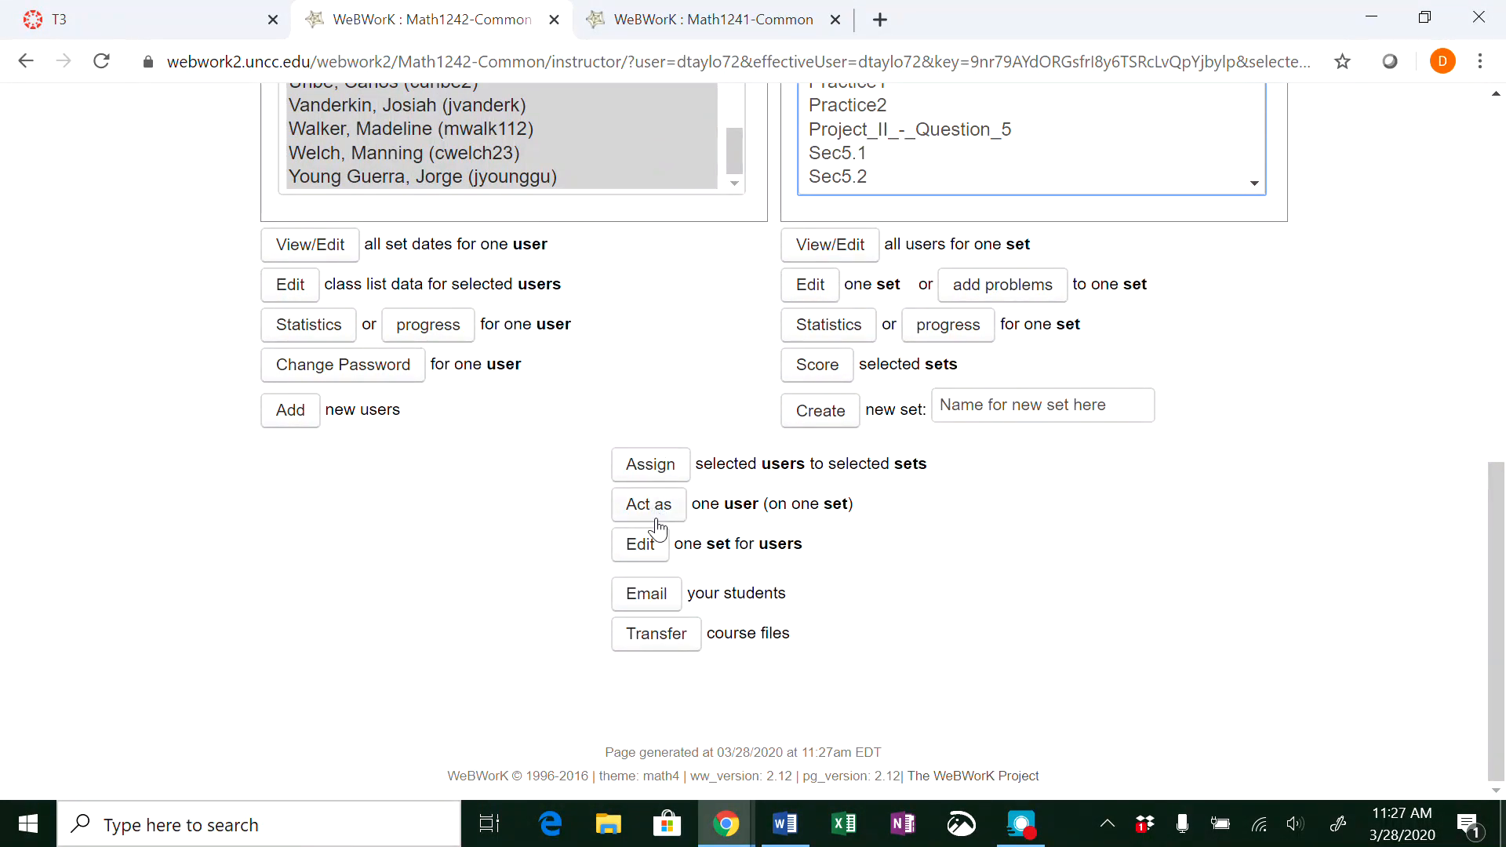
left_click(642, 545)
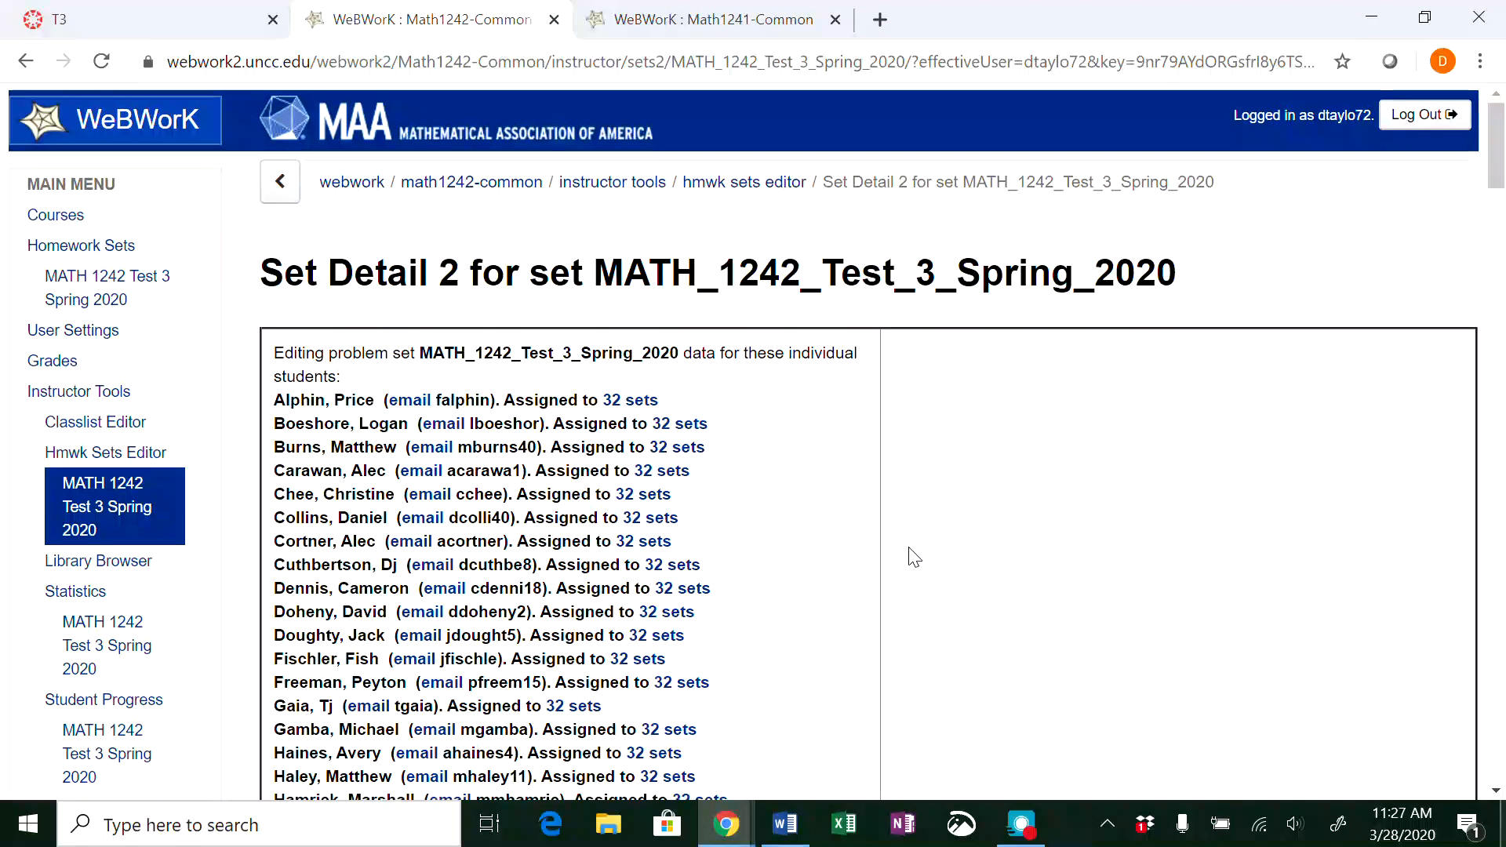
Enable the Opens override for the selected students and set it to 03/30/2020 at 07:00am
scroll(910, 555, "down", 15)
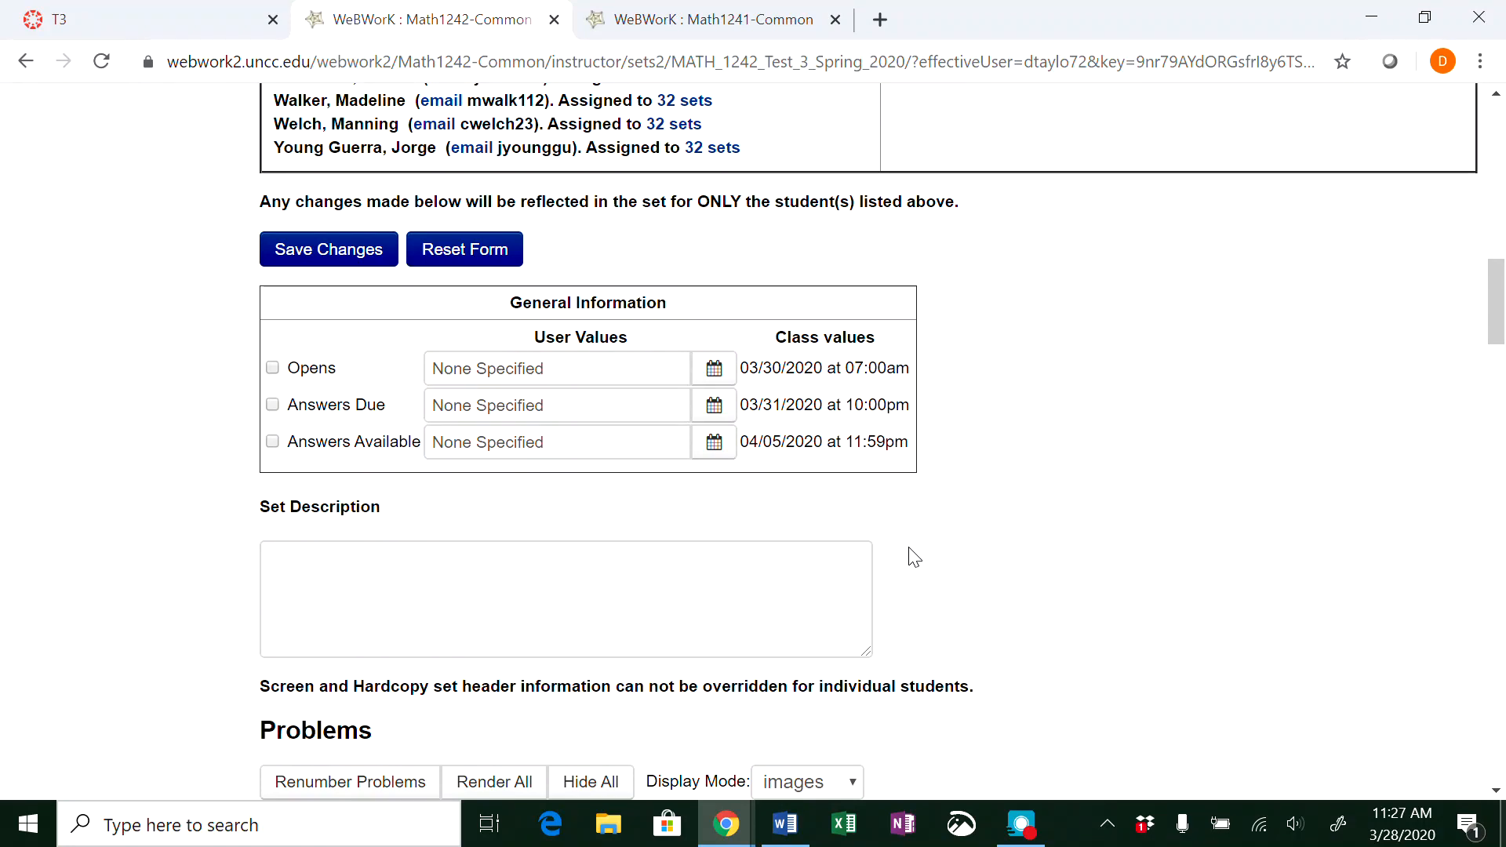
left_click(272, 368)
left_click(717, 374)
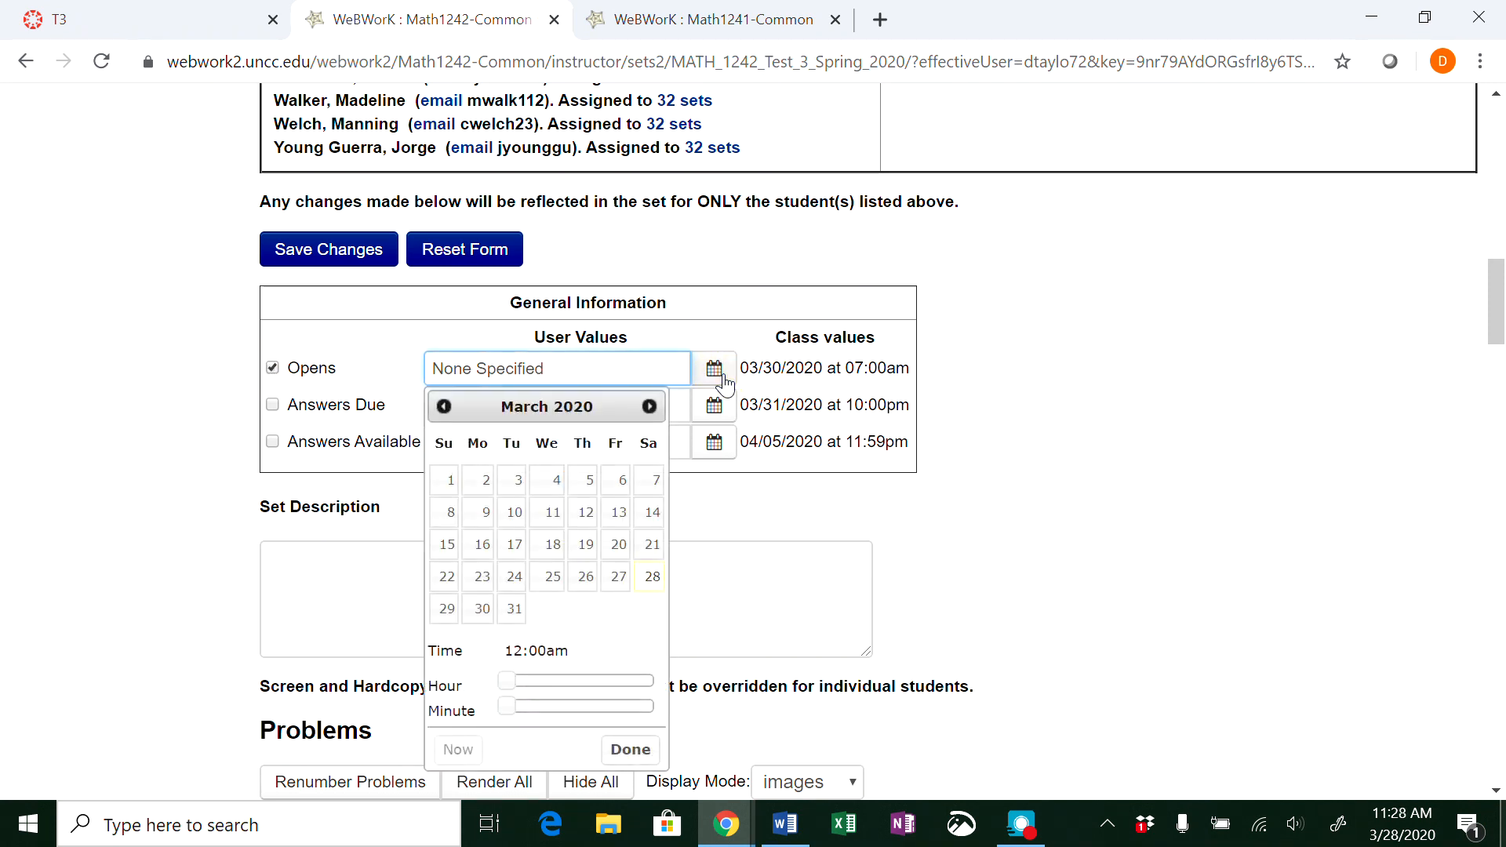
left_click(481, 609)
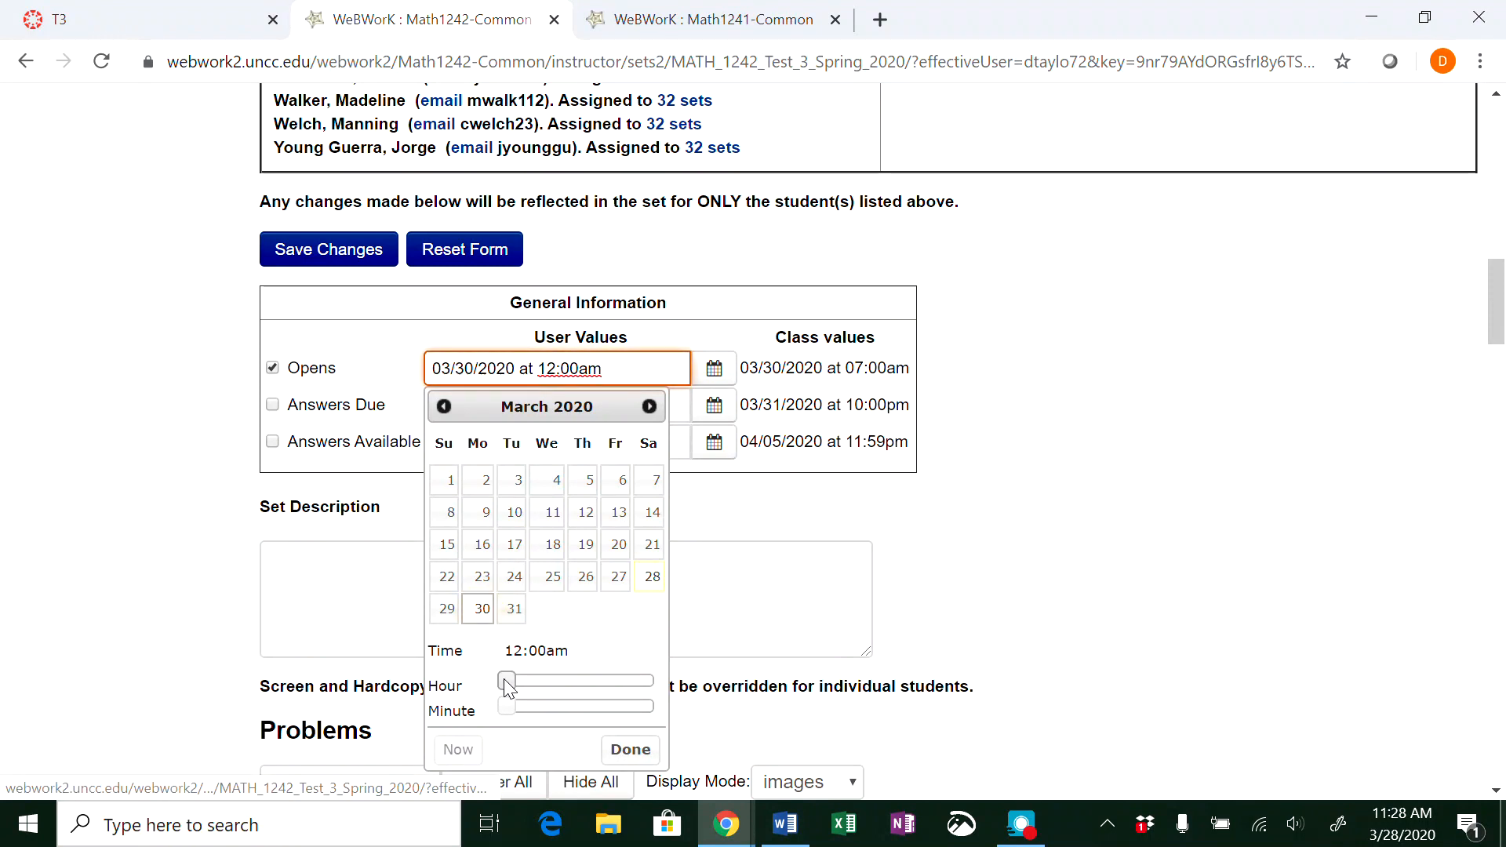
left_click_drag(504, 680, 554, 689)
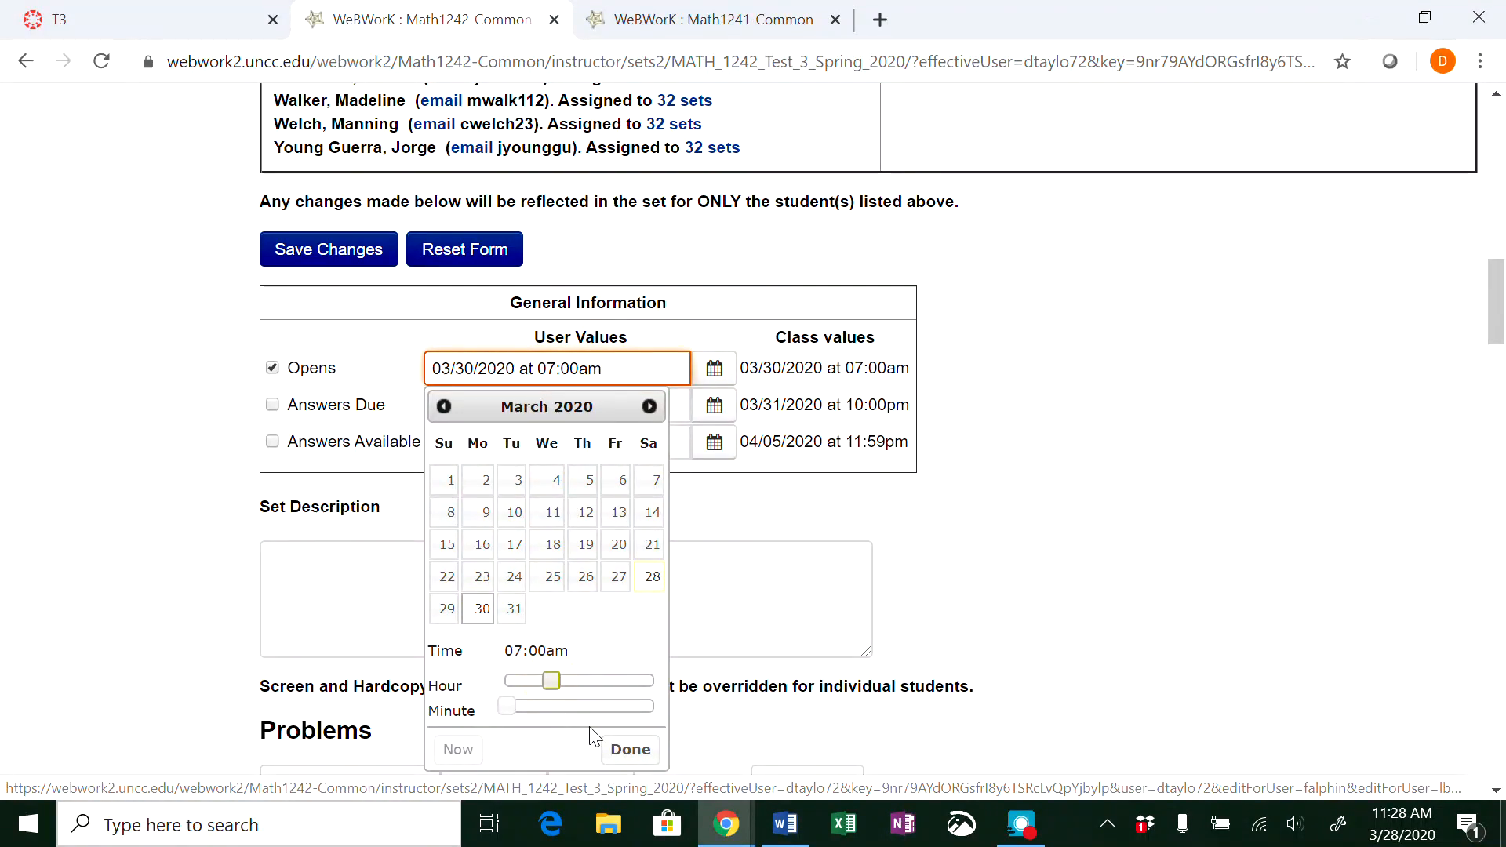
left_click(630, 750)
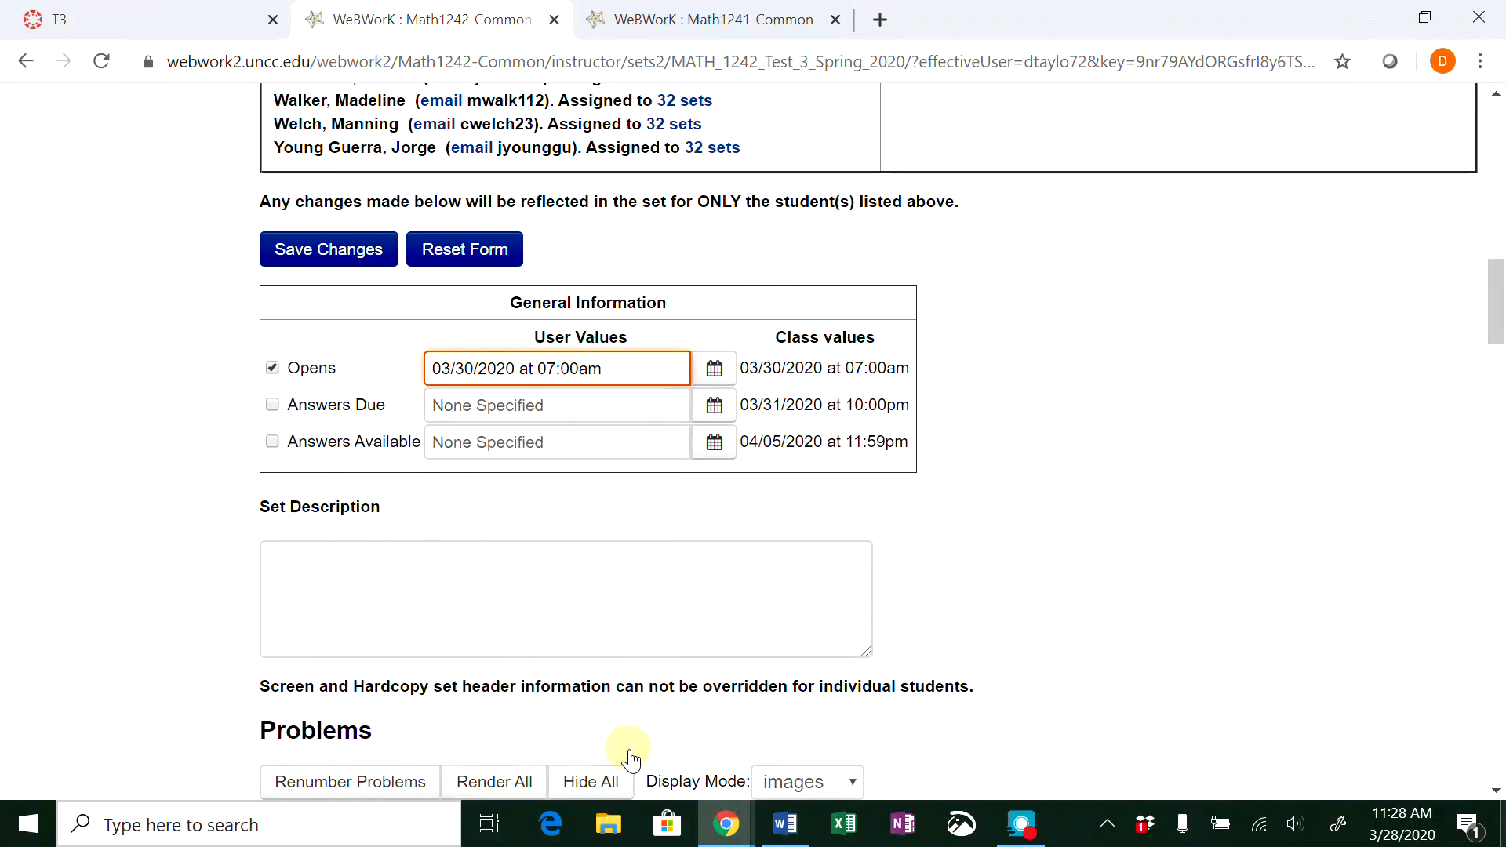
Enable the Answers Due override for the selected students, set it to 03/30/2020 at 10:00am, and save the set changes
left_click(714, 406)
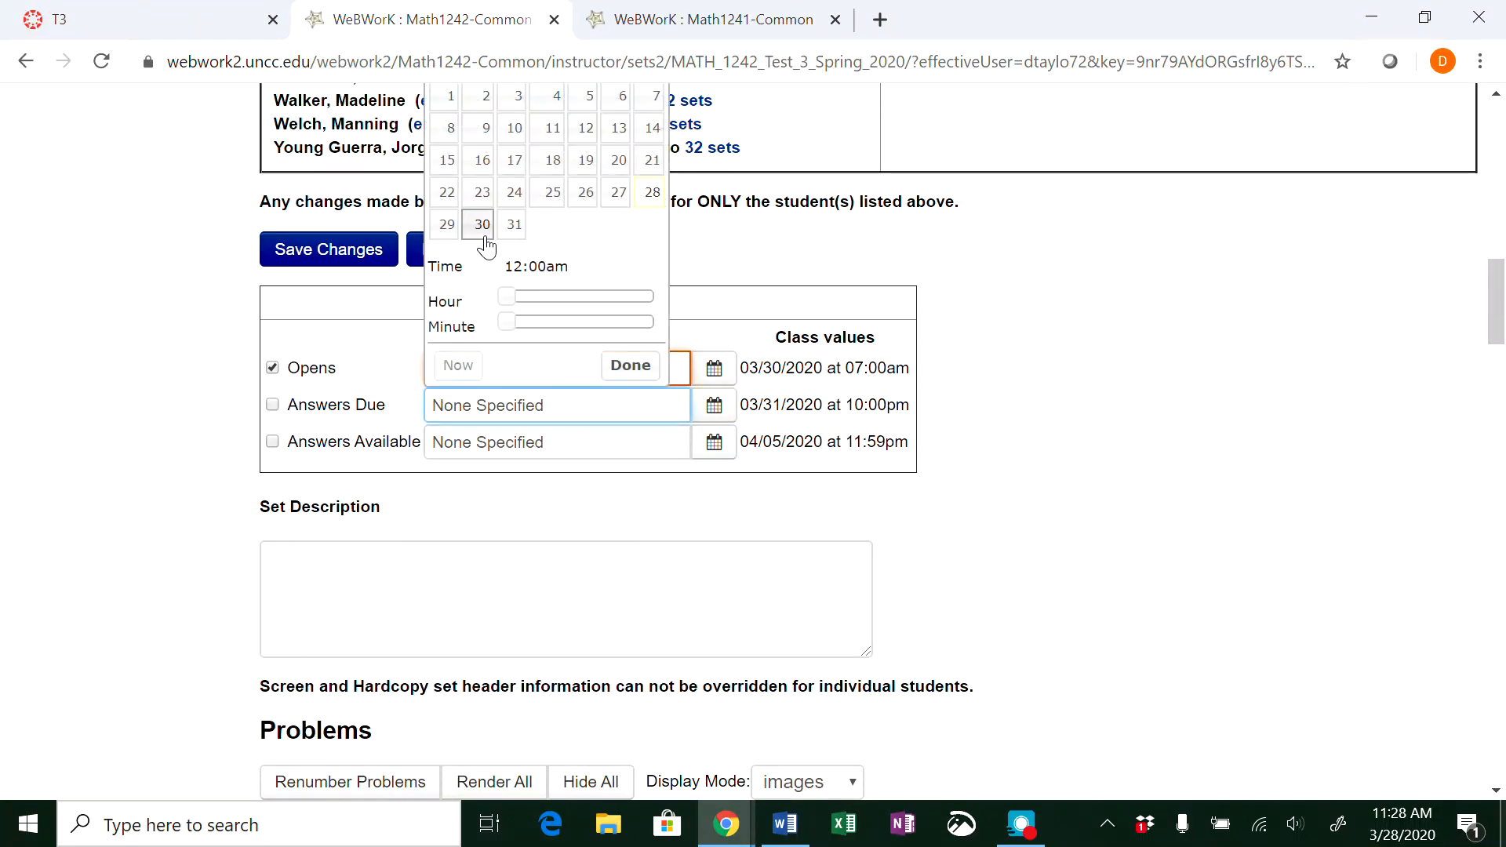
left_click(484, 237)
left_click(510, 295)
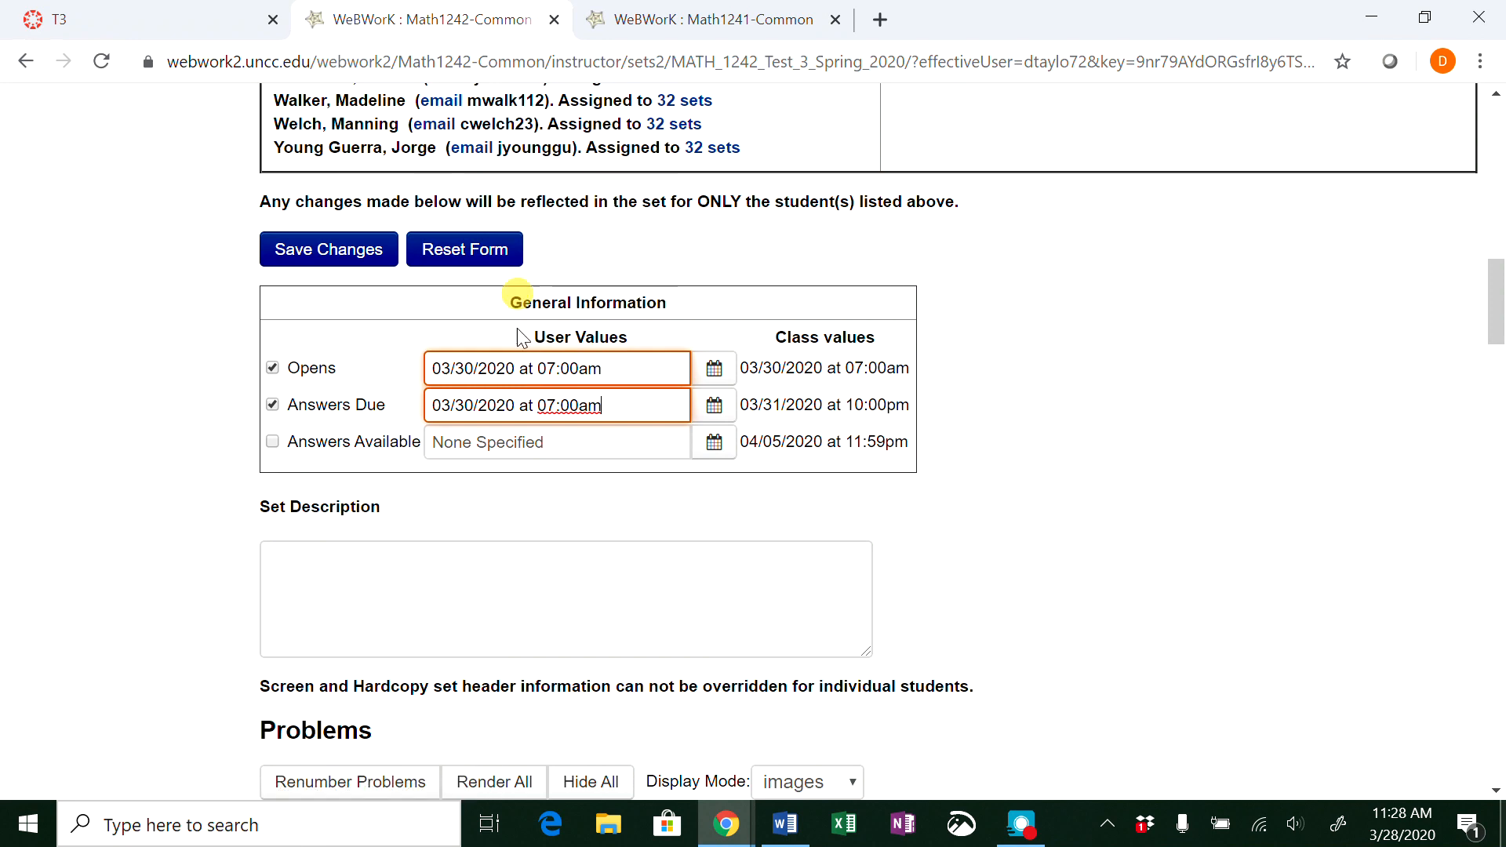
left_click(714, 406)
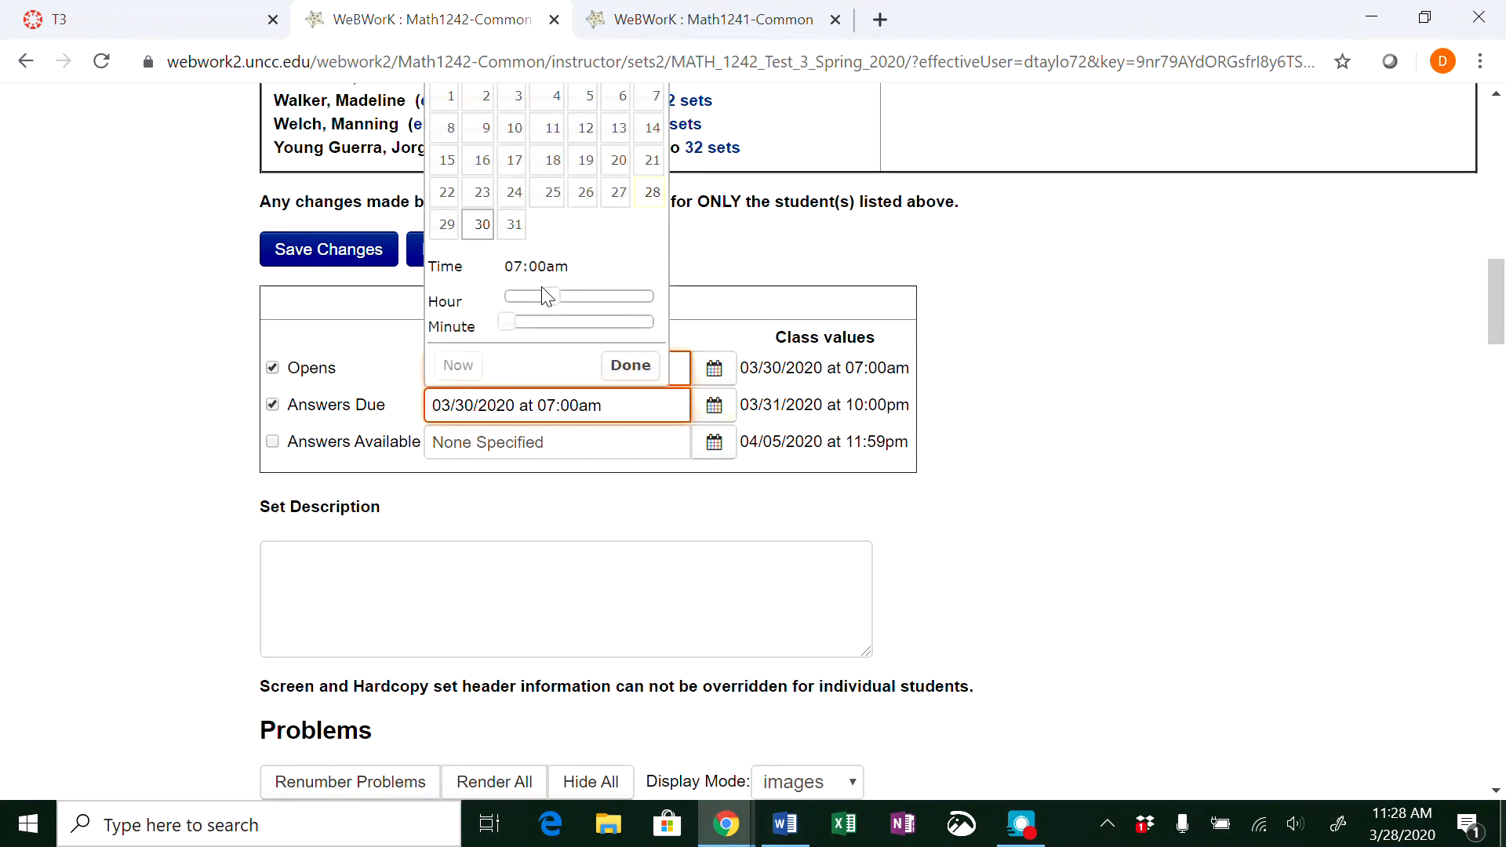
left_click_drag(557, 296, 583, 306)
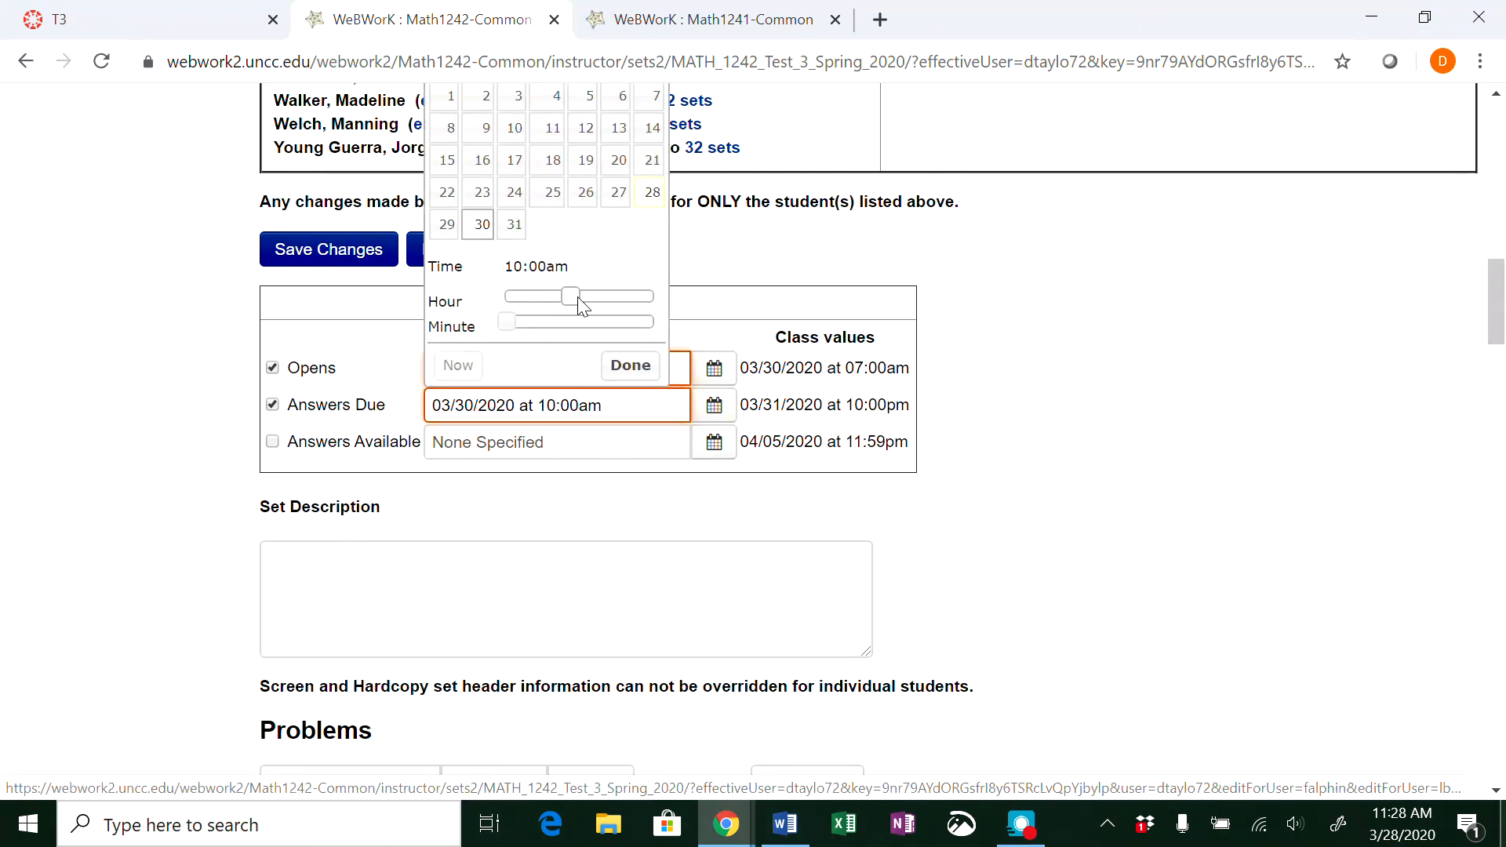
left_click(627, 366)
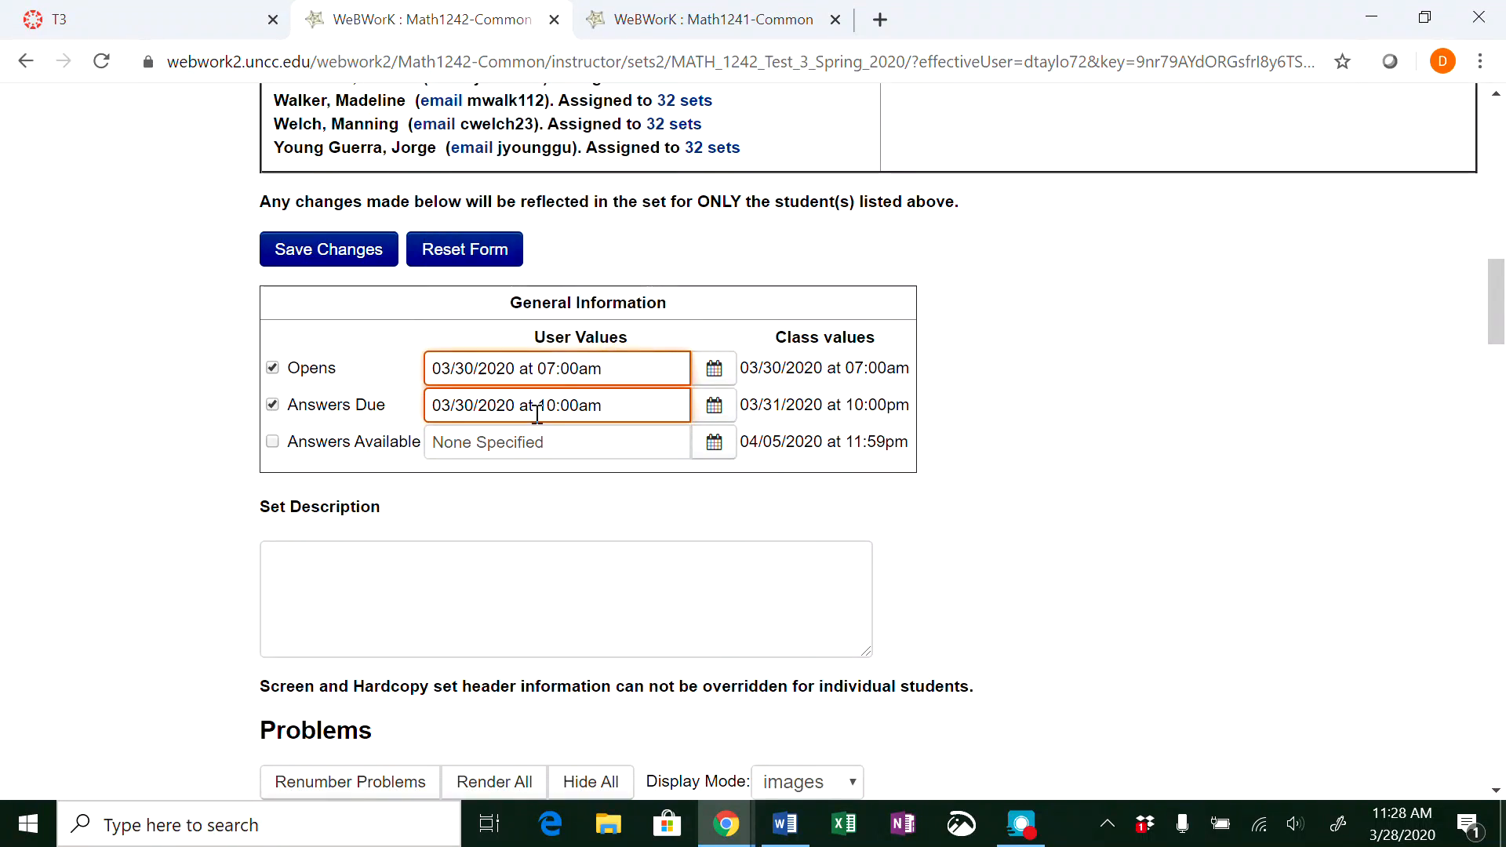
left_click(272, 443)
left_click(272, 442)
left_click(318, 251)
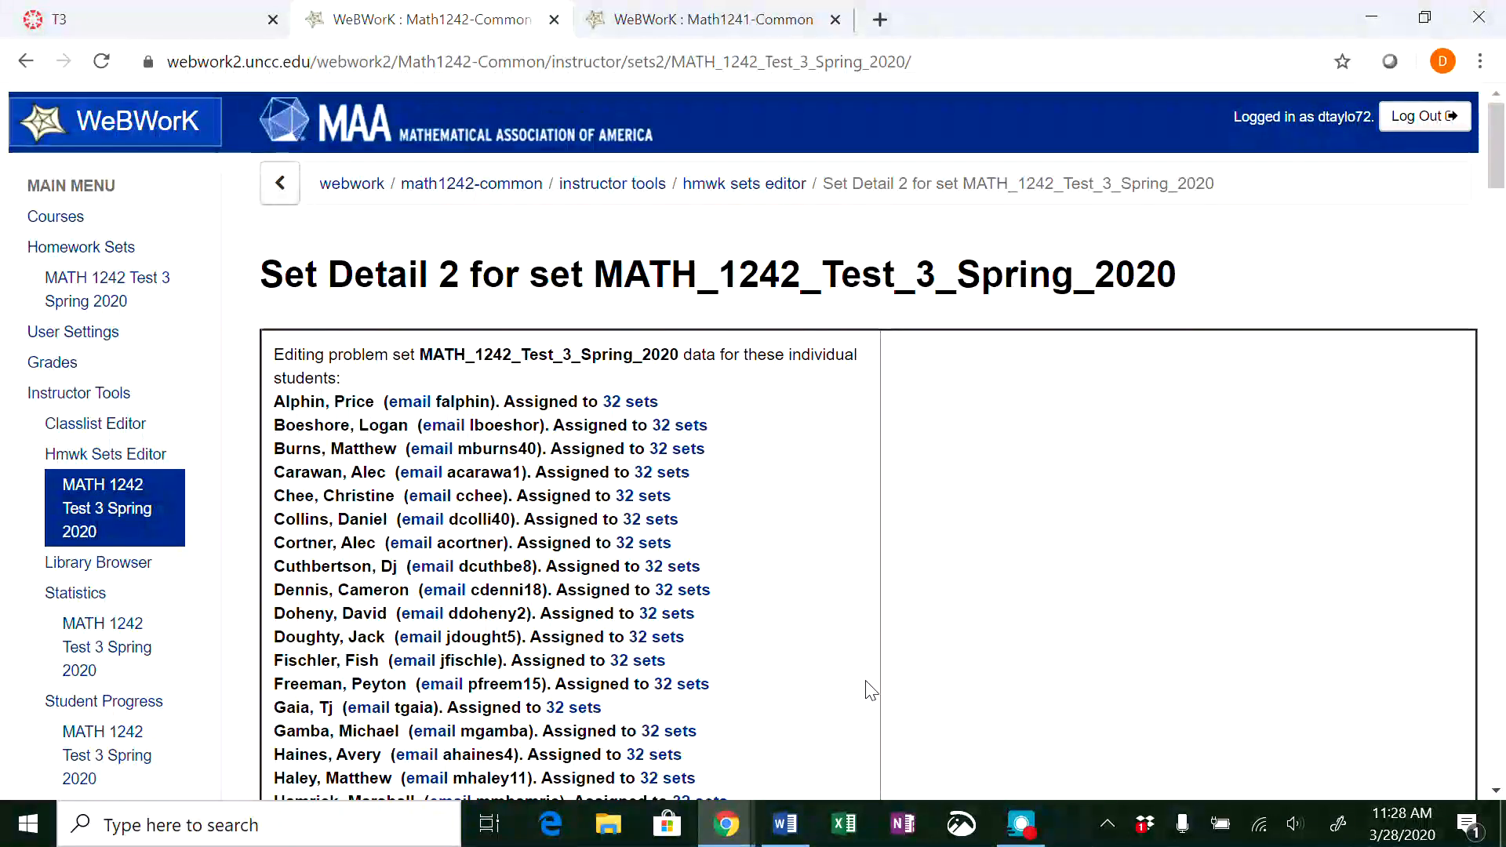
Review the saved date overrides and the problem list of the MATH_1242_Test_3_Spring_2020 set for the selected students
scroll(868, 690, "down", 8)
scroll(869, 687, "down", 6)
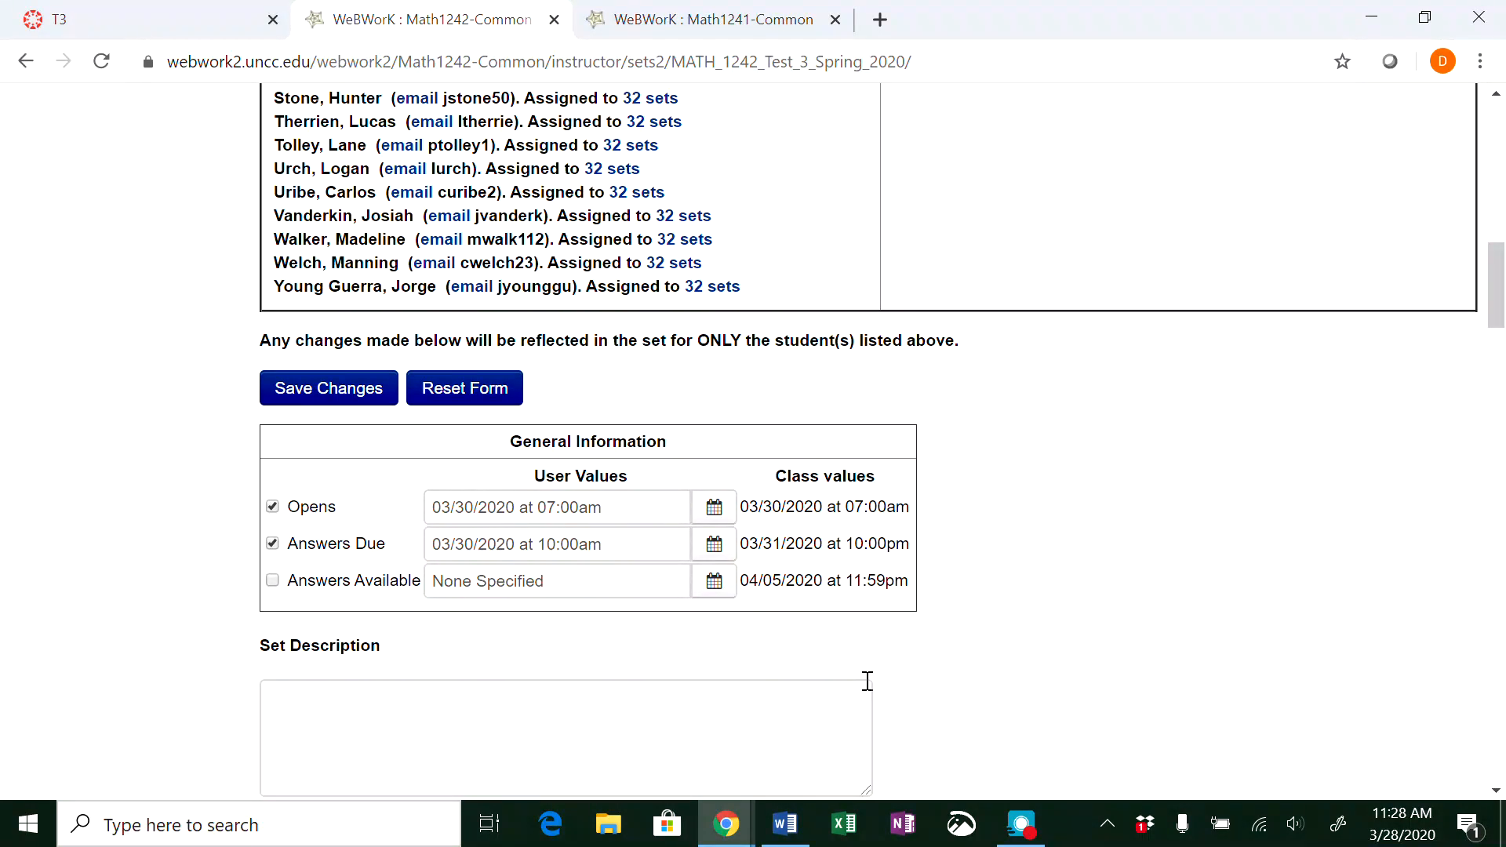
scroll(1104, 628, "down", 4)
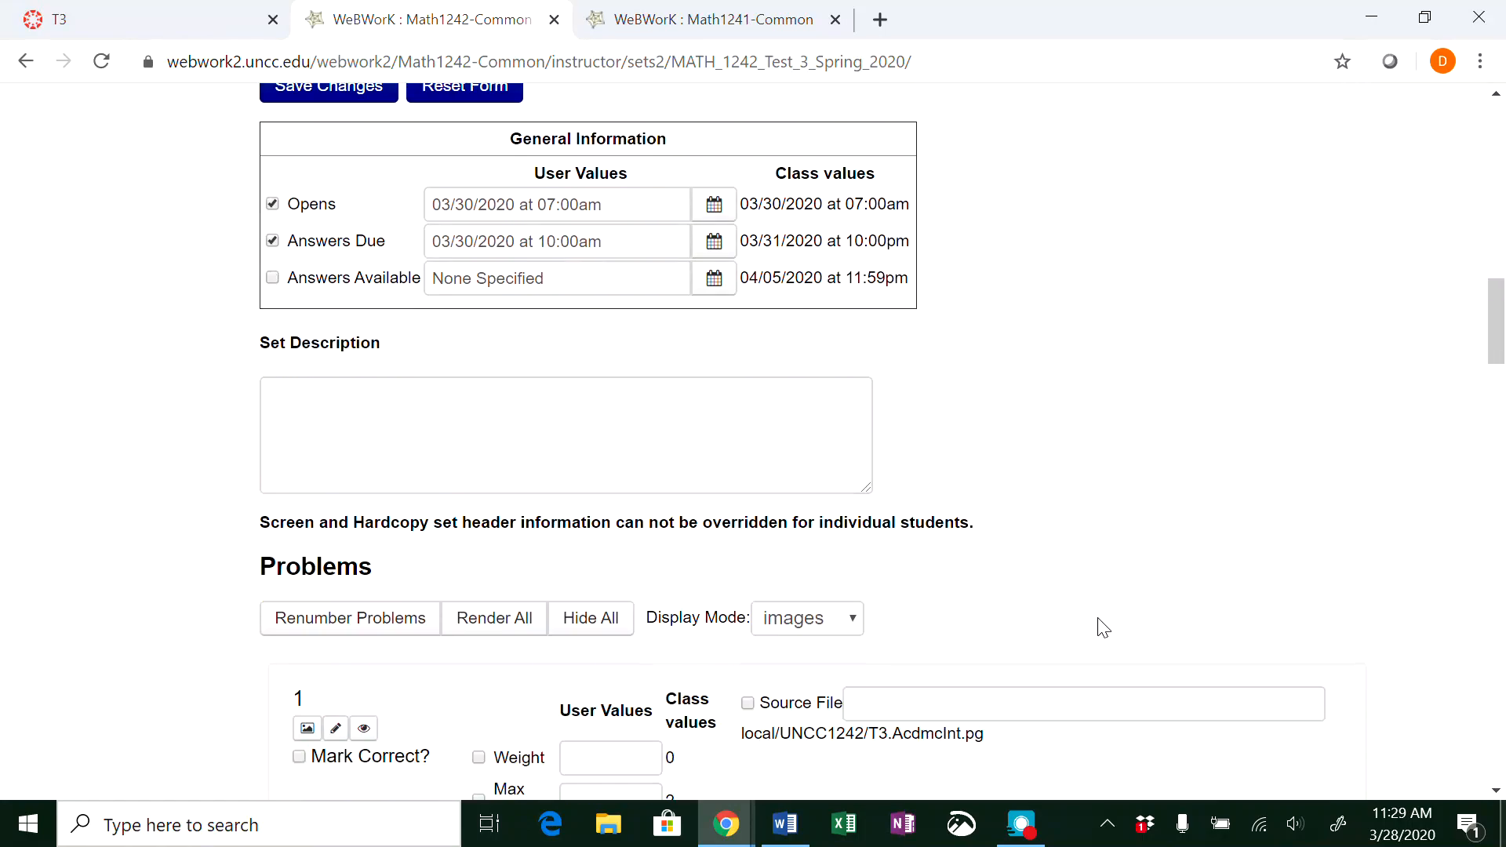
scroll(1103, 628, "up", 7)
scroll(1104, 627, "down", 12)
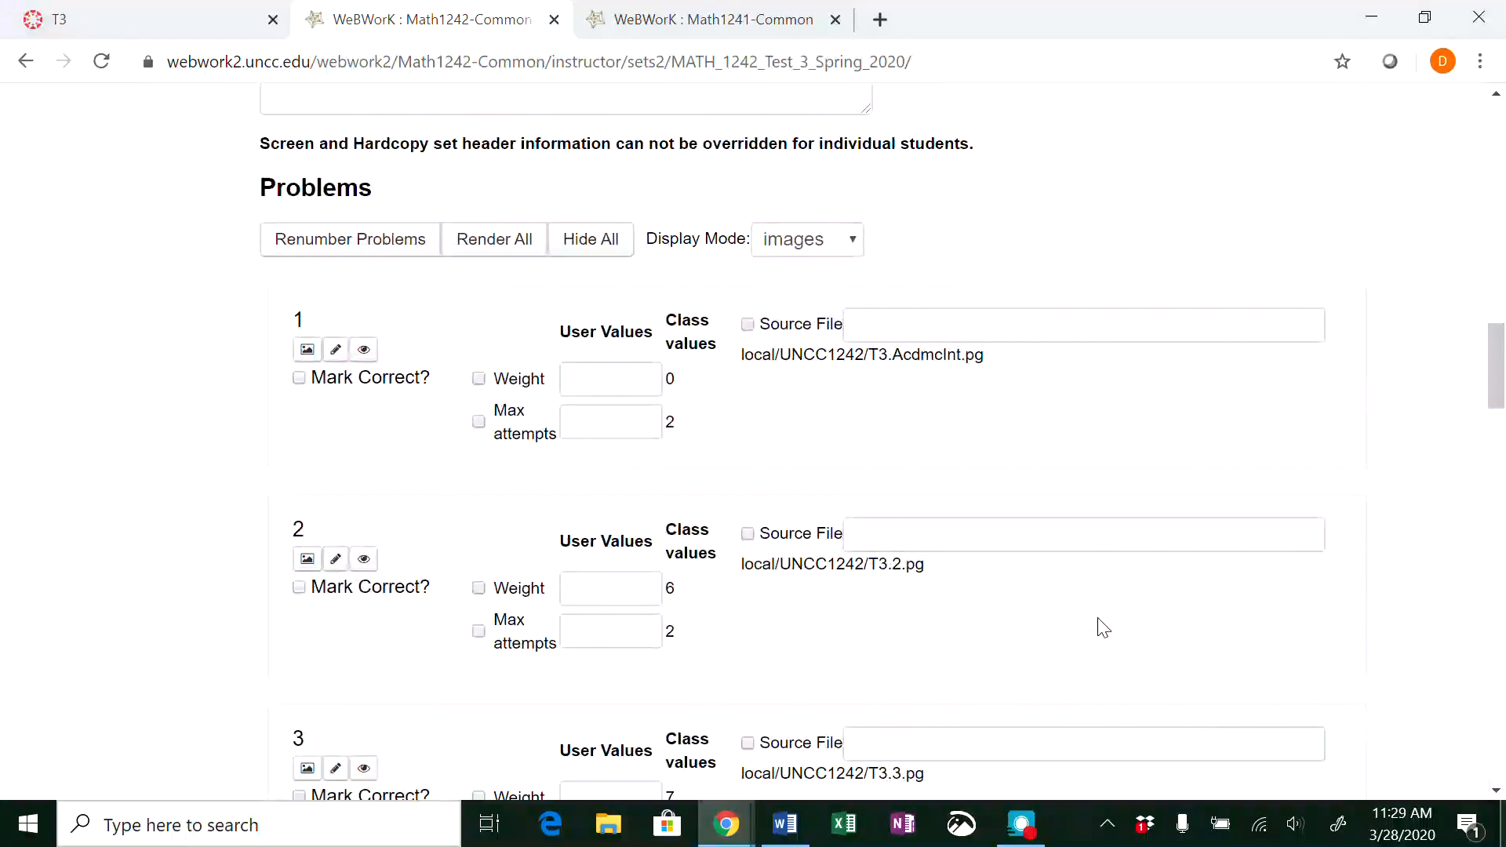
scroll(1099, 626, "up", 15)
scroll(1096, 625, "down", 8)
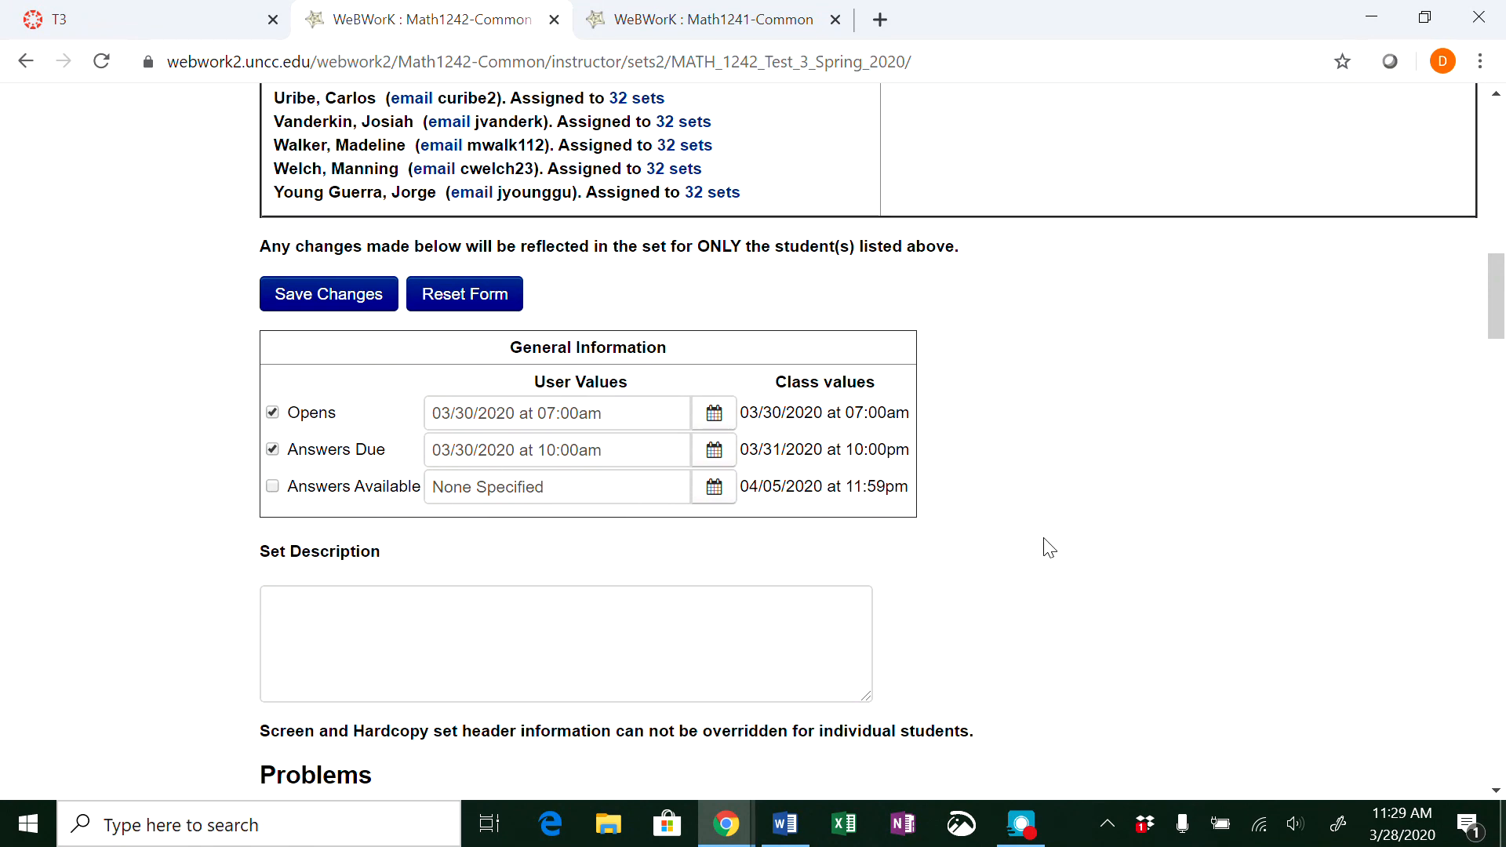
scroll(1140, 544, "down", 7)
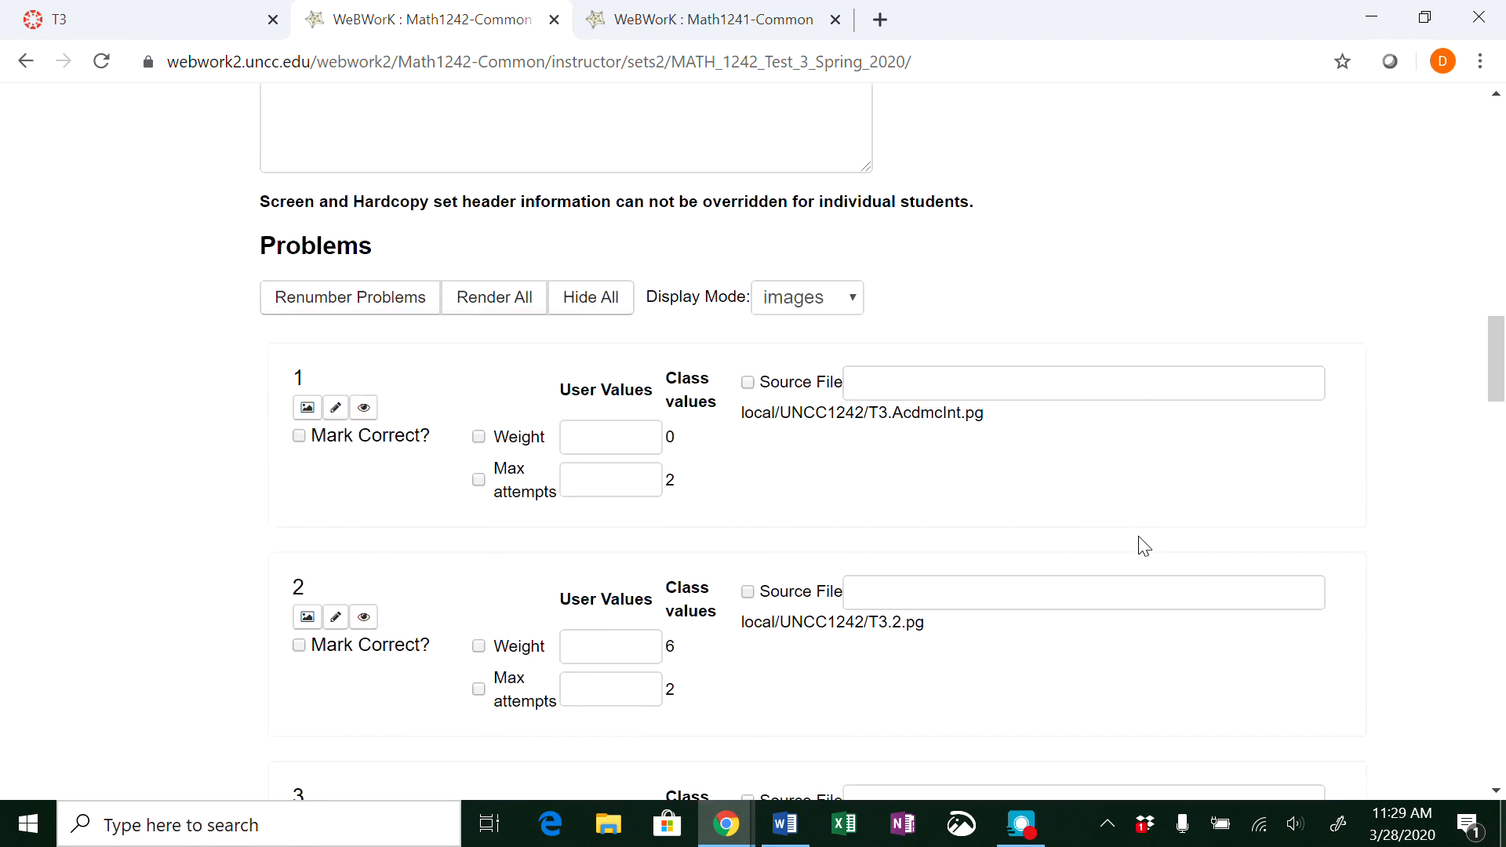
scroll(1142, 545, "up", 8)
scroll(1141, 545, "up", 15)
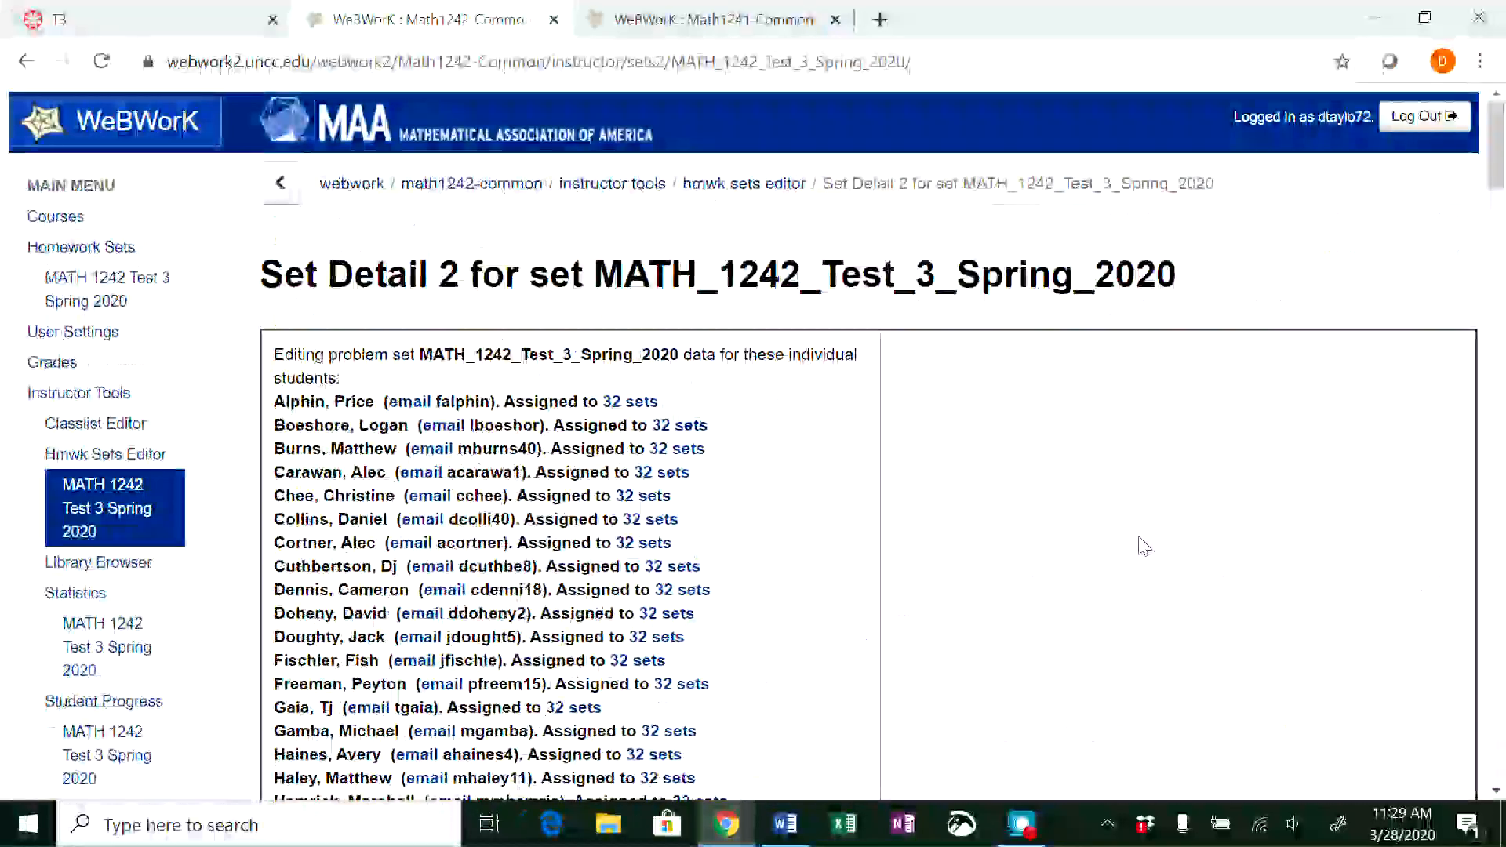
Switch to the Math1241-Common course and open the MATH 1241 Test 3 Spring 2020 set from its homework sets
left_click(659, 17)
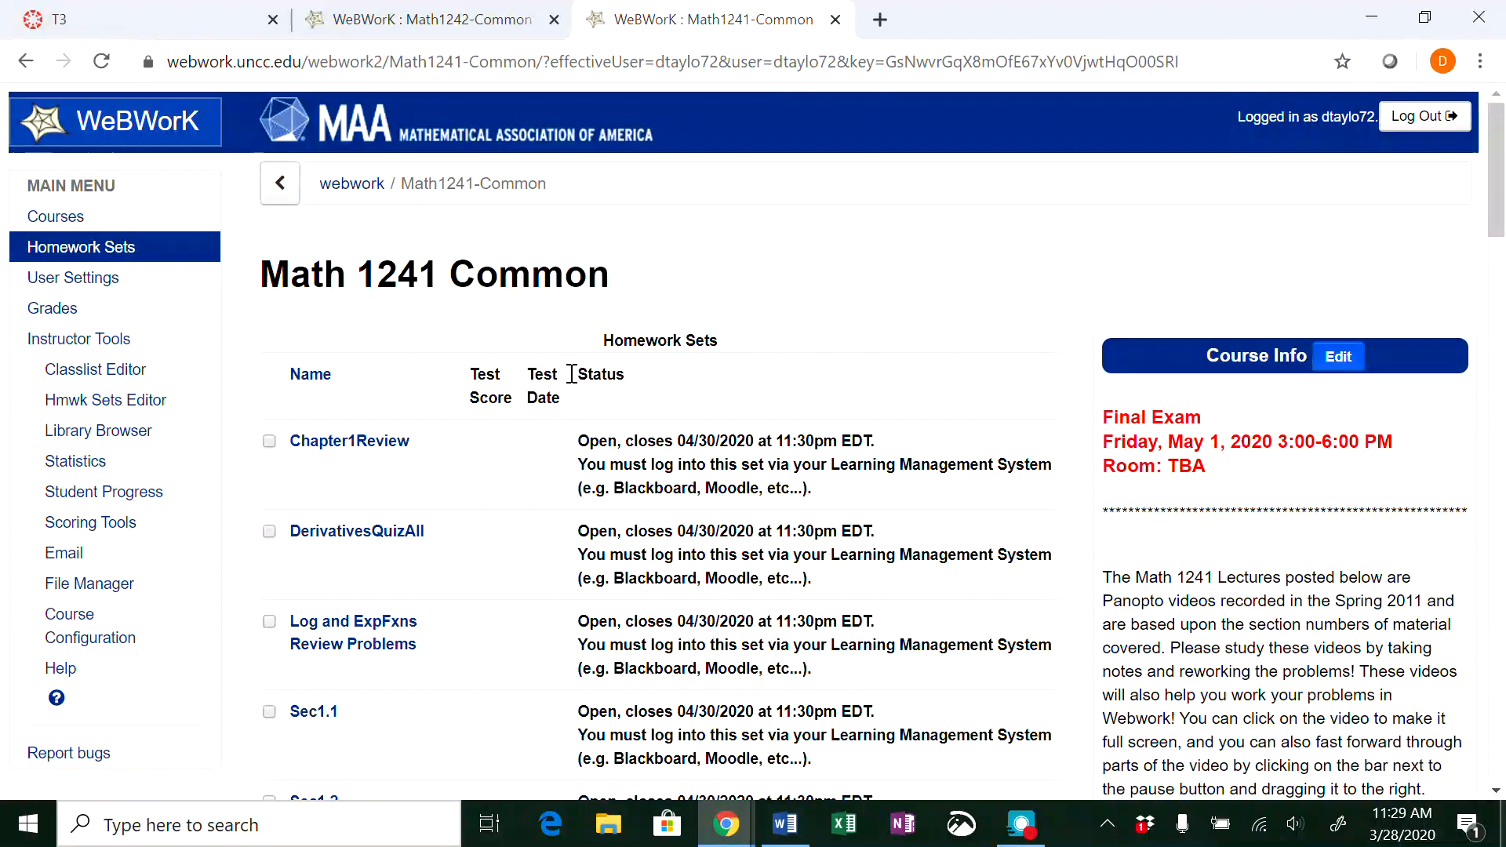
scroll(485, 565, "down", 1)
scroll(485, 565, "down", 4)
scroll(485, 565, "up", 2)
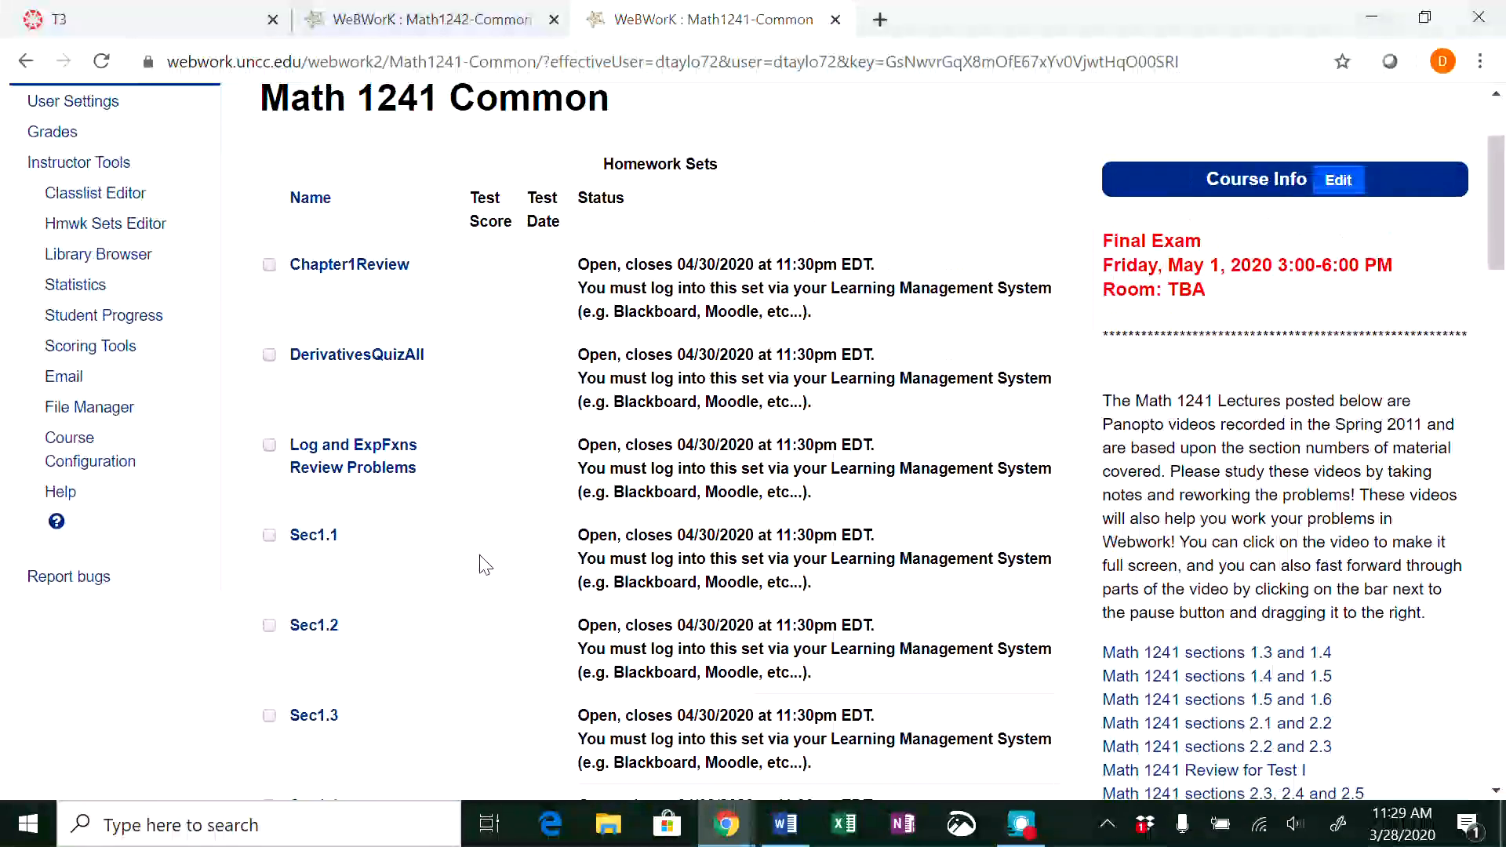
scroll(484, 565, "down", 7)
scroll(485, 564, "down", 20)
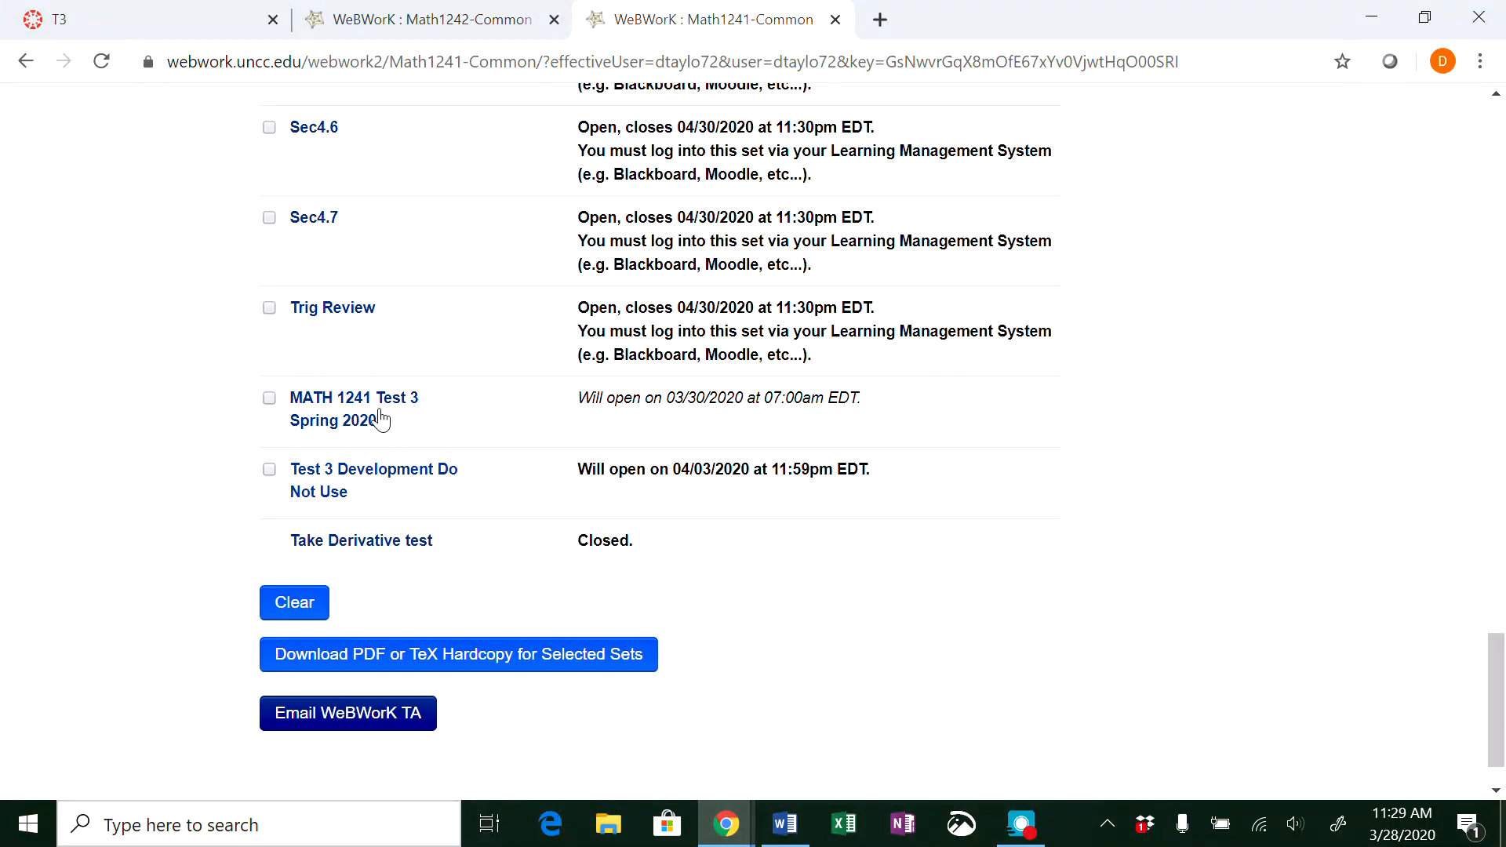
left_click(380, 398)
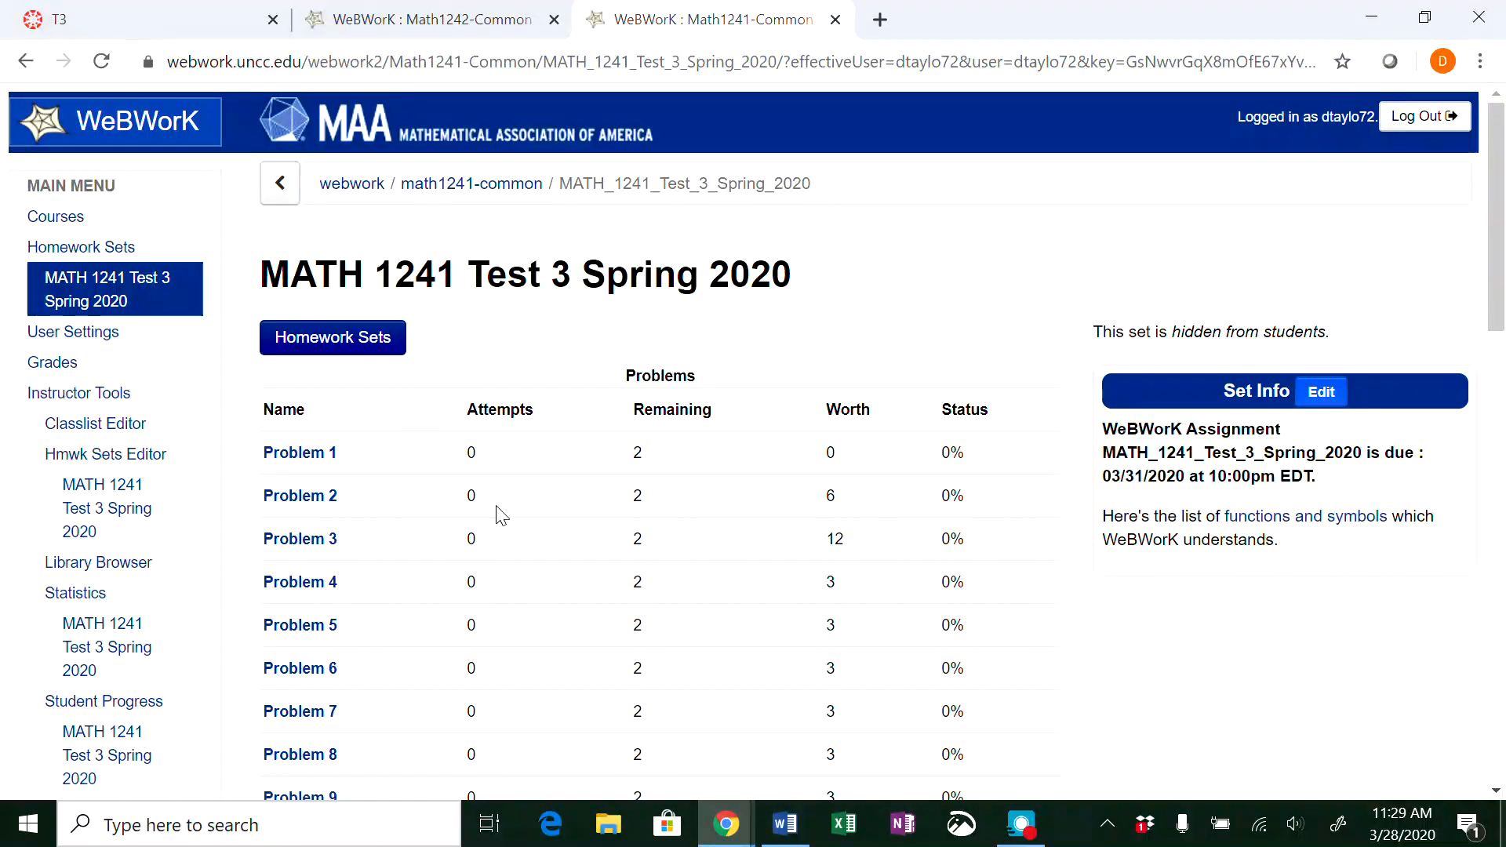
Open Problem 3 of the MATH 1241 test and page forward through the problems to Problem 9
left_click(303, 539)
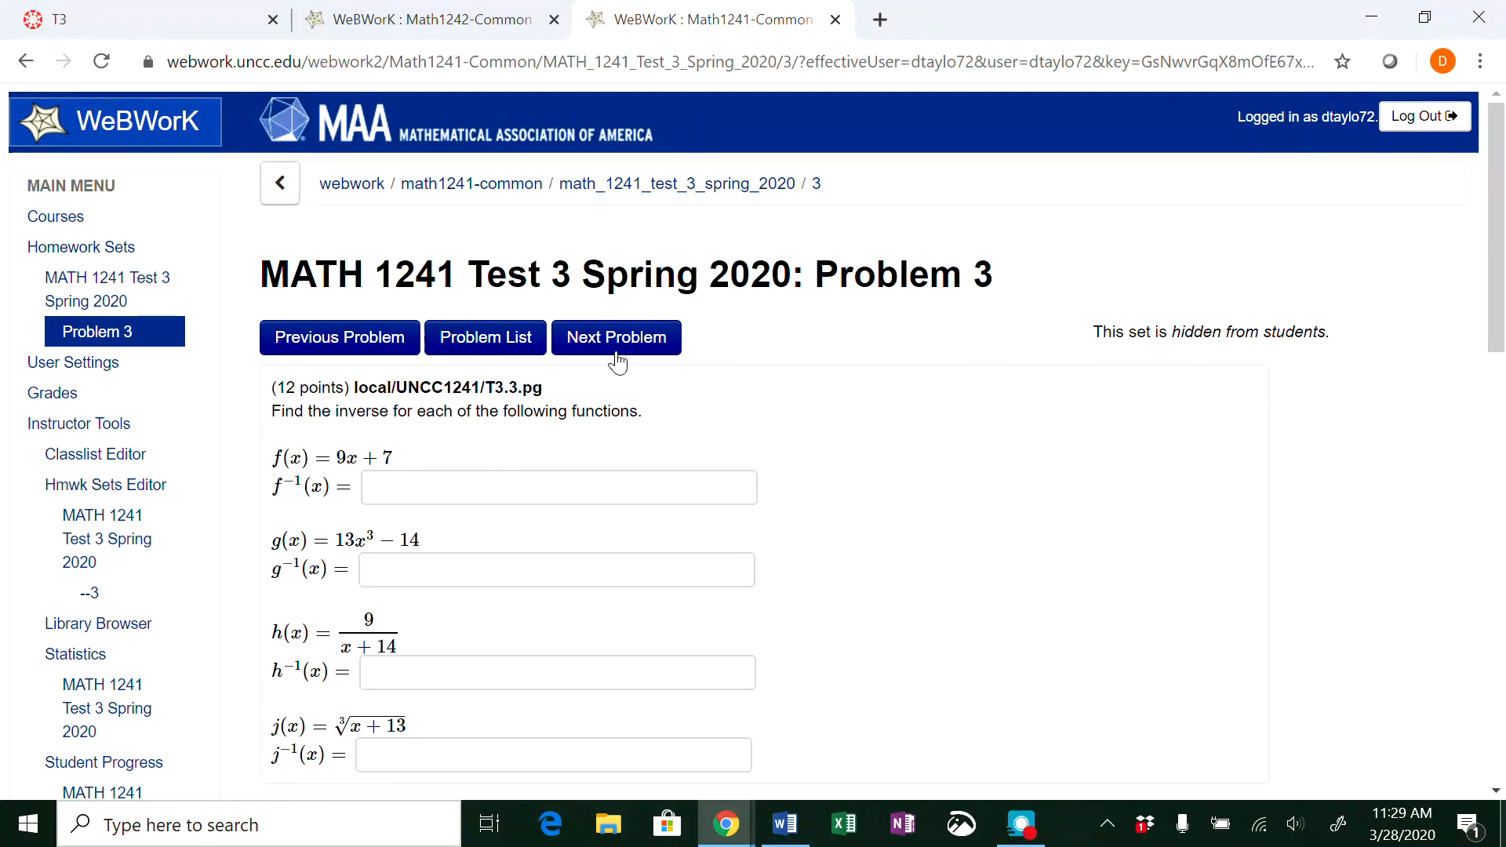
left_click(625, 351)
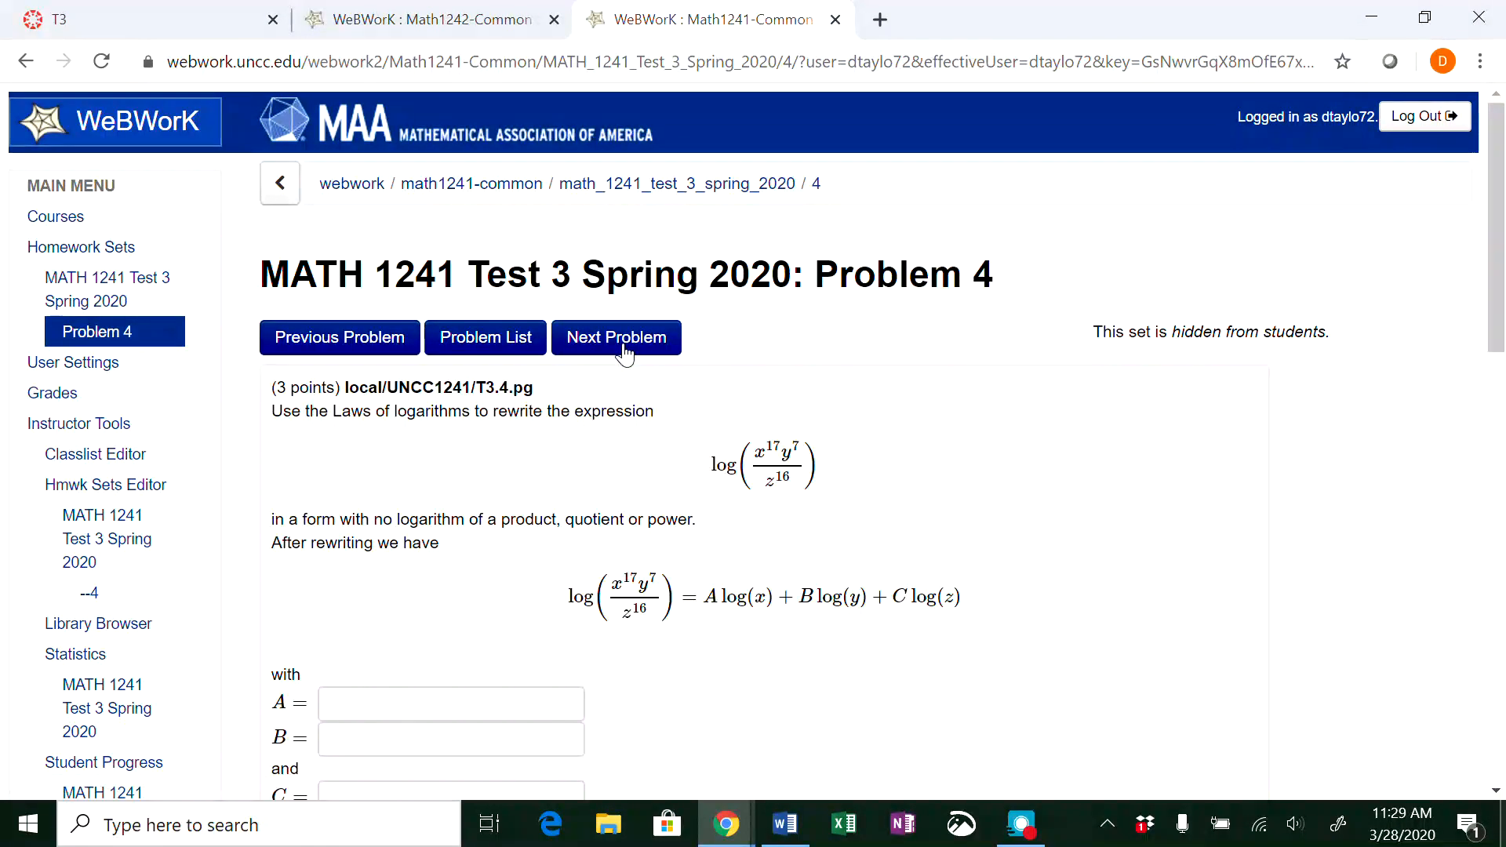
left_click(625, 351)
left_click(627, 353)
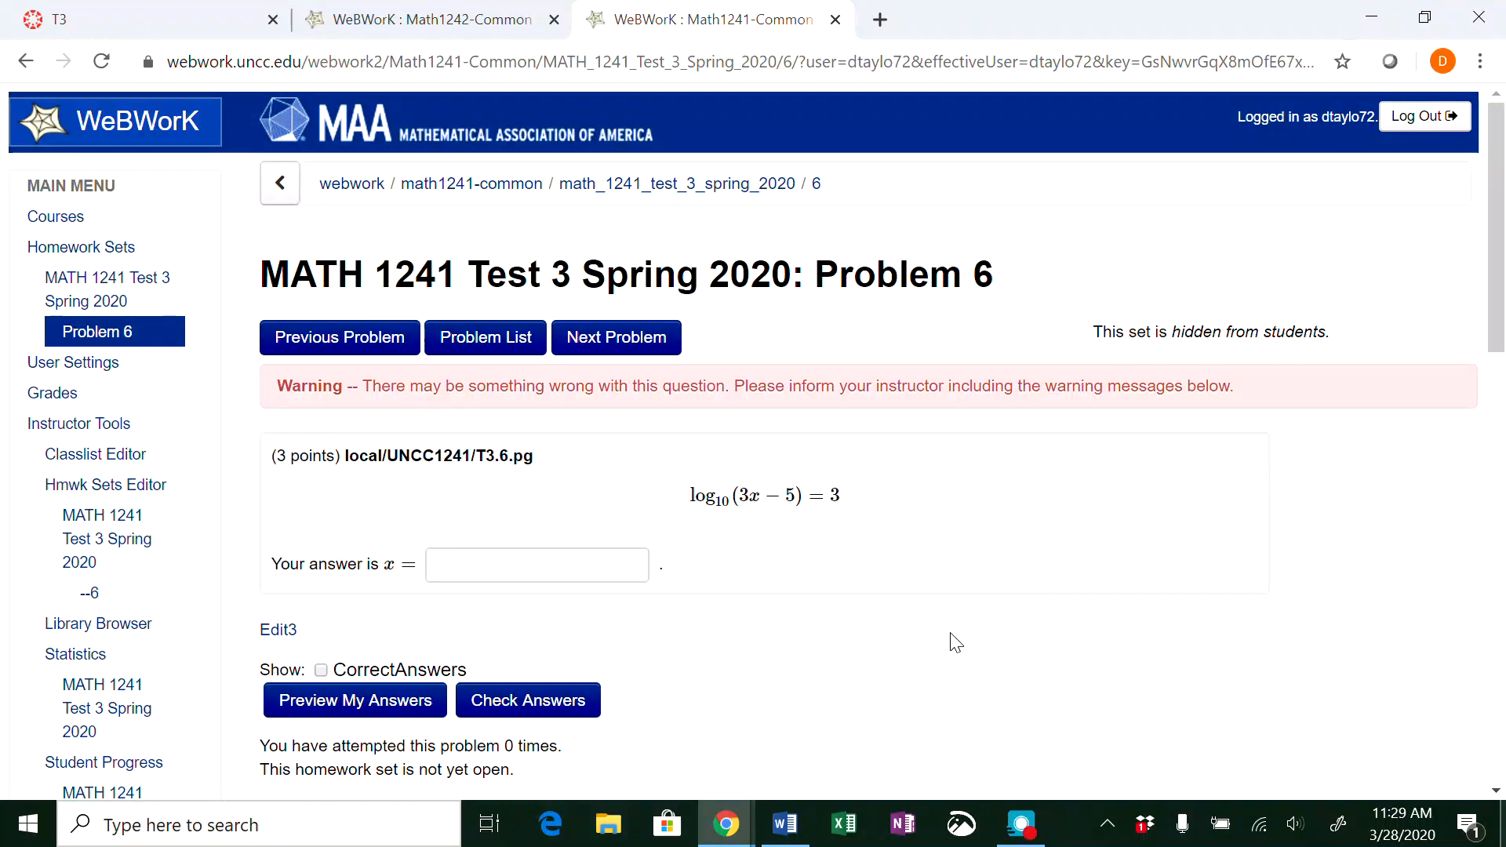
scroll(953, 640, "down", 2)
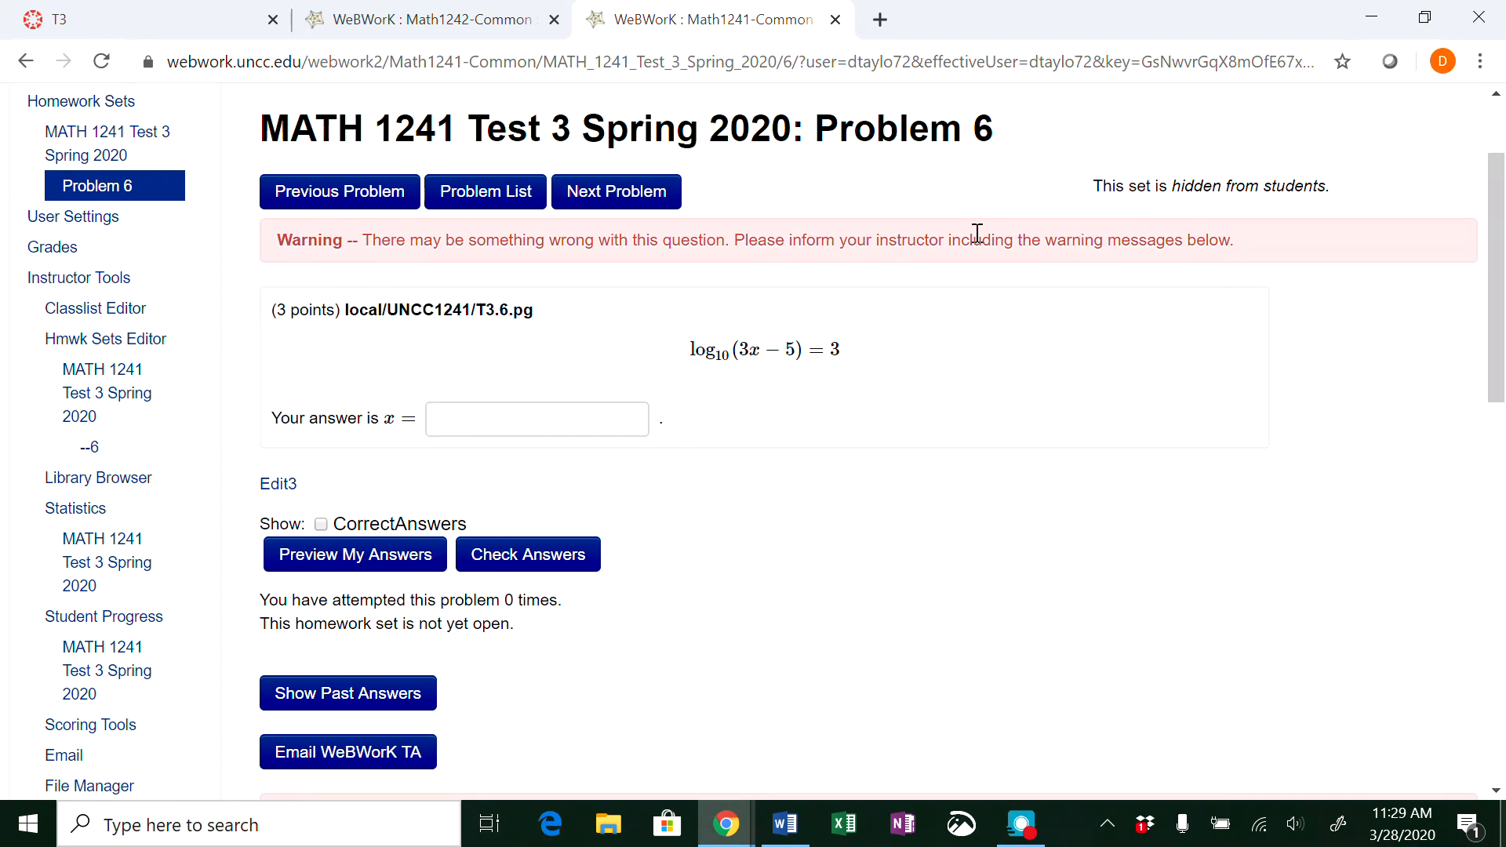
left_click(617, 191)
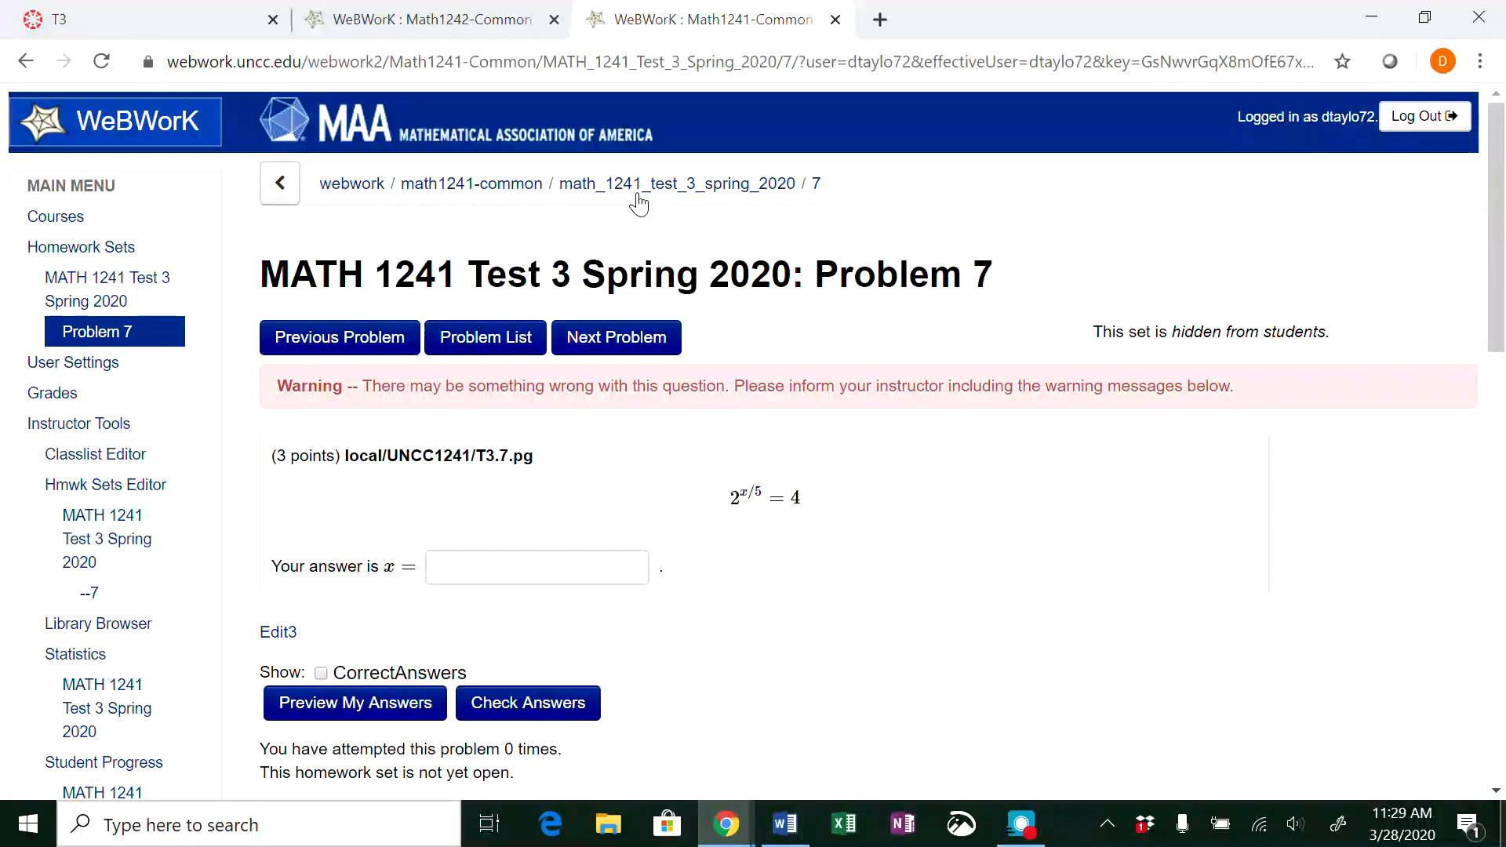
left_click(598, 340)
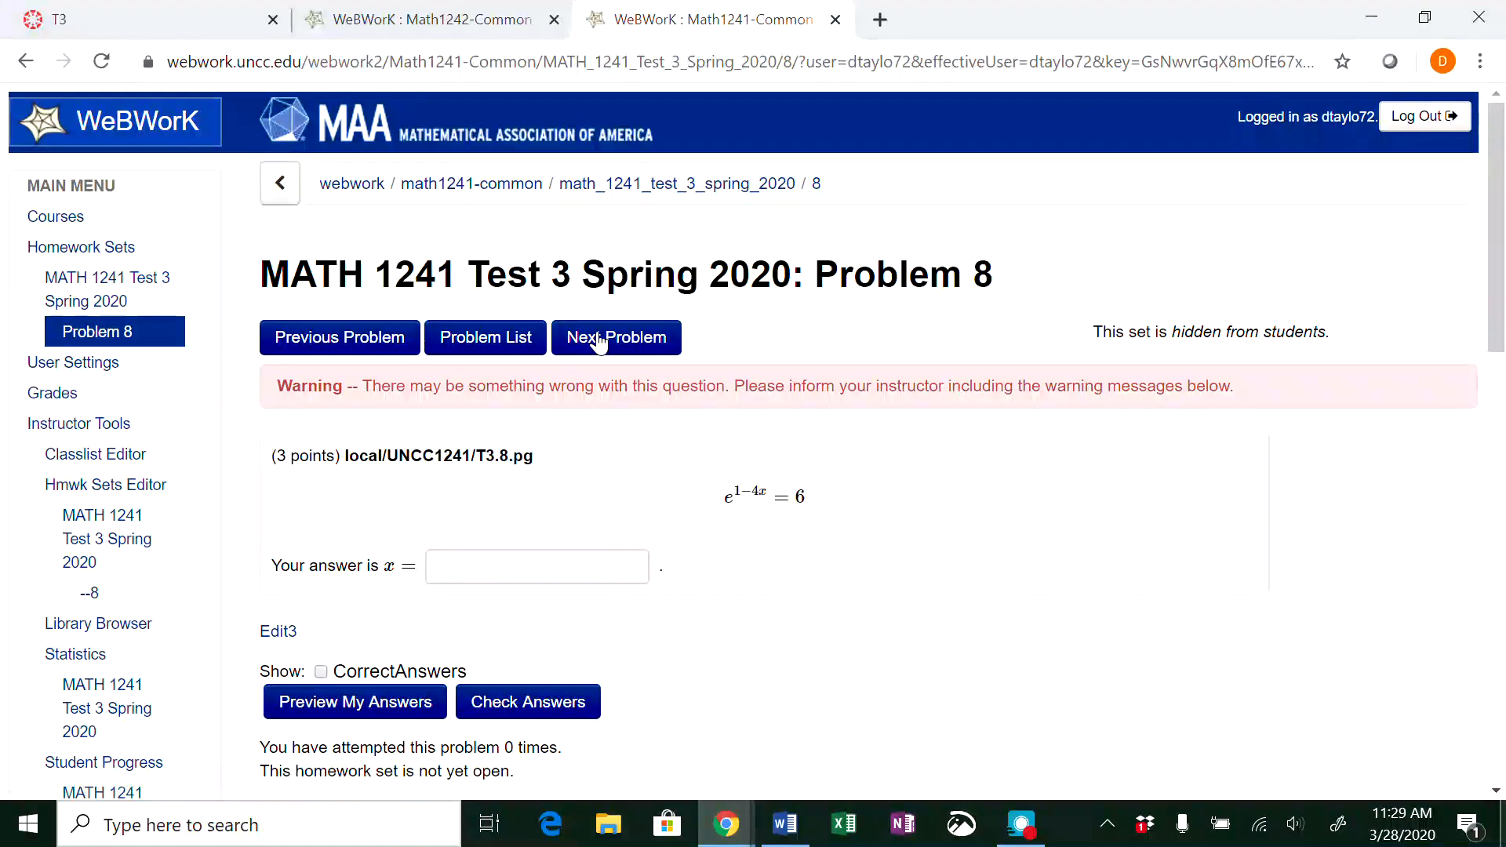
left_click(597, 340)
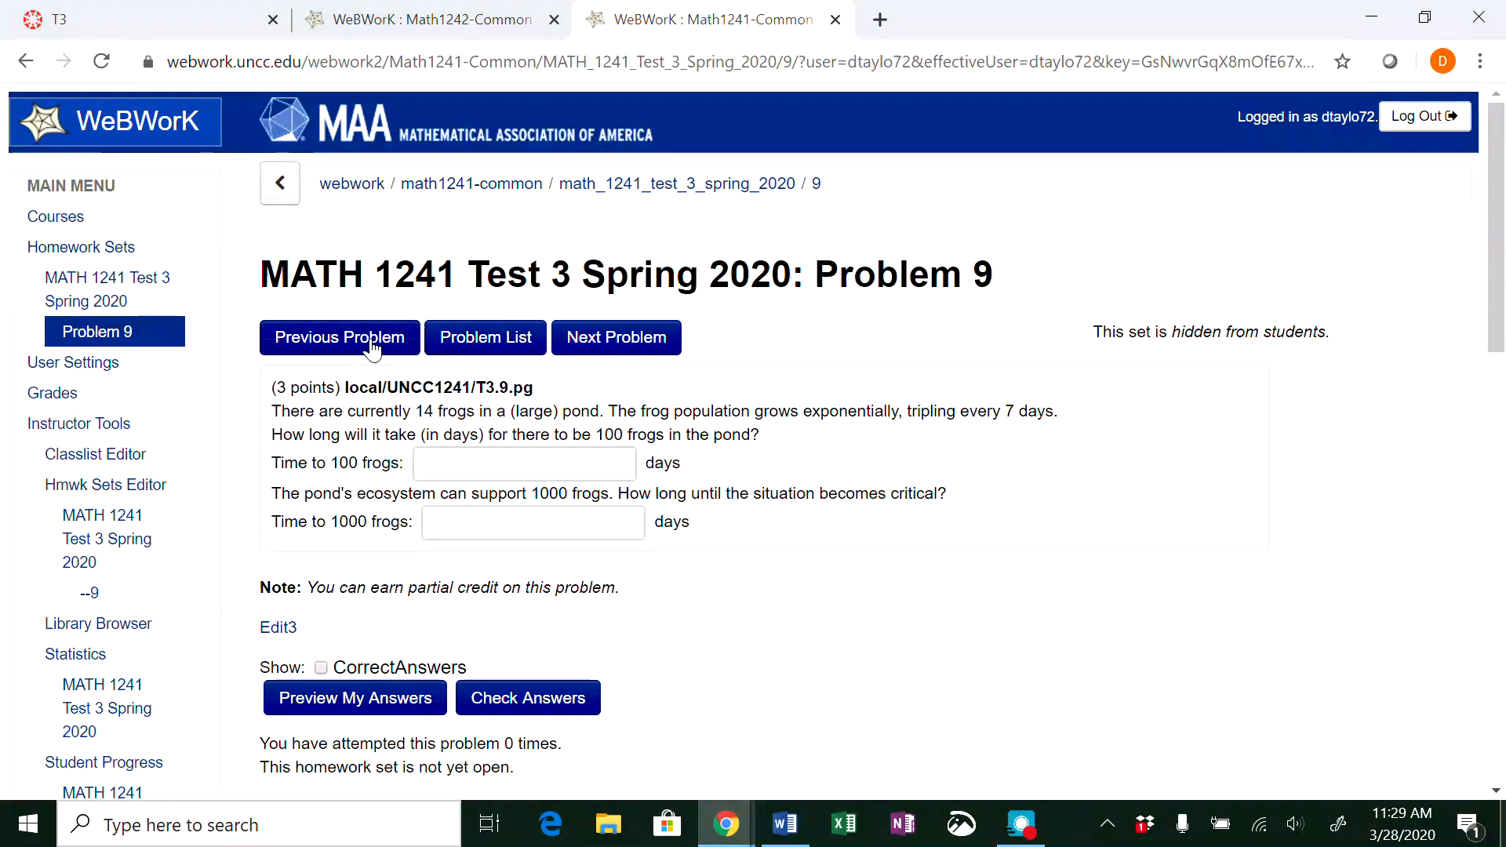
Go back to Problem 7 and examine its full page, including the warning section
left_click(371, 348)
left_click(355, 351)
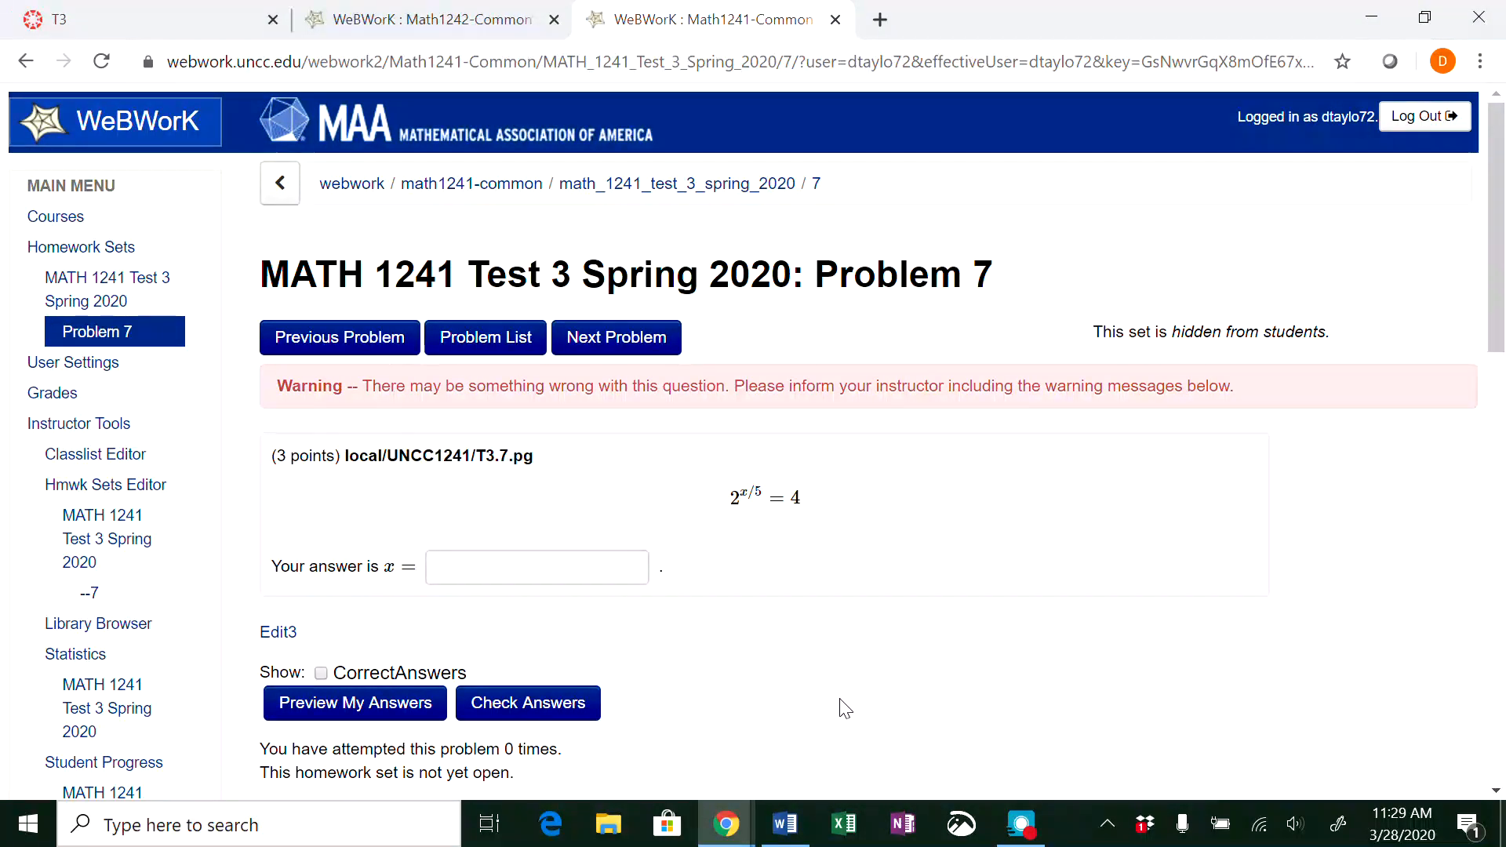
scroll(840, 709, "down", 3)
scroll(840, 709, "down", 3)
scroll(840, 709, "up", 5)
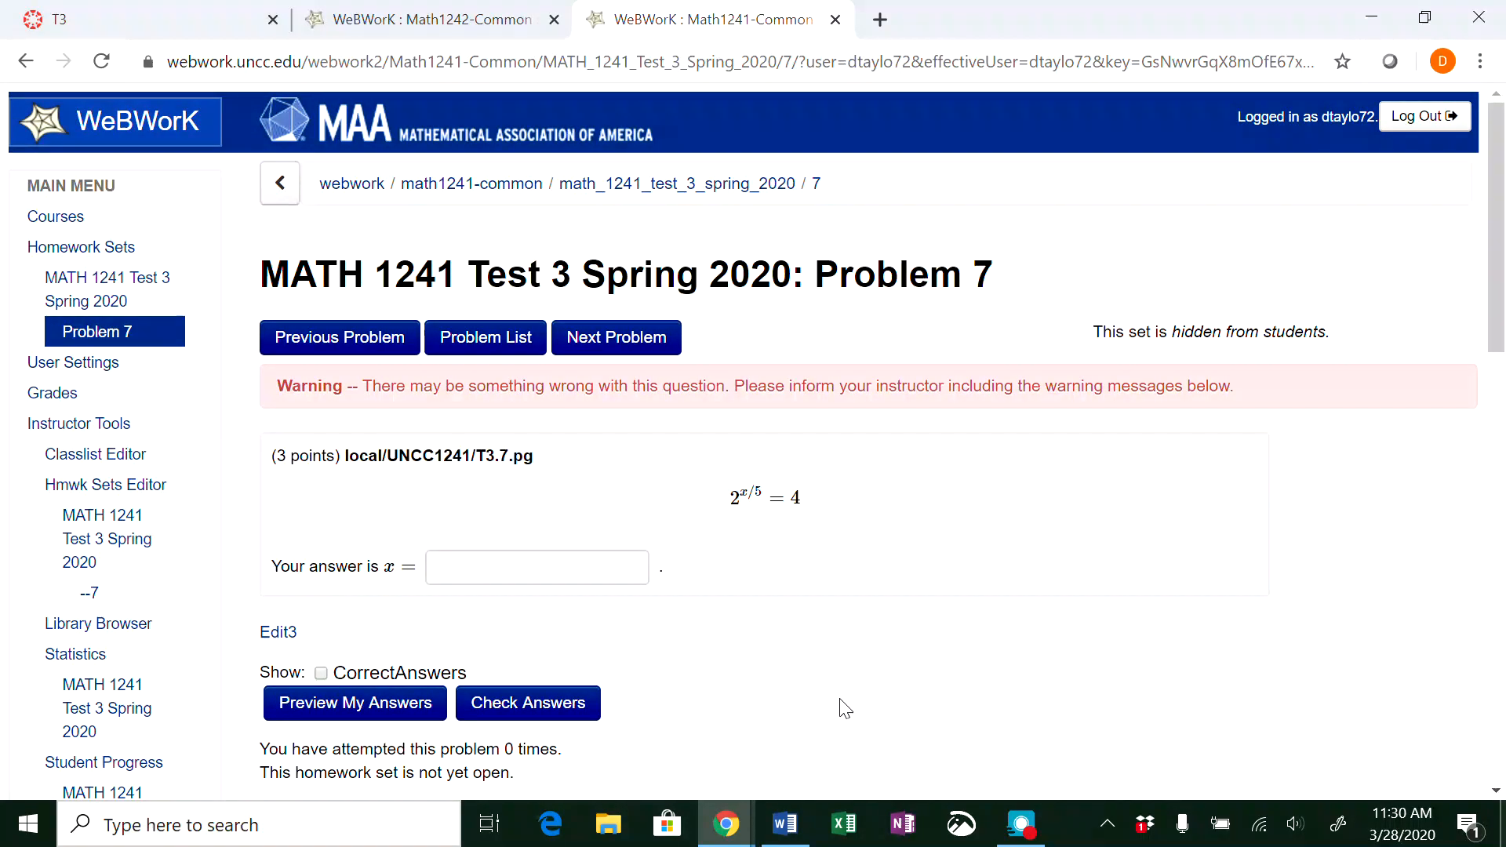
scroll(840, 700, "down", 3)
scroll(840, 700, "up", 3)
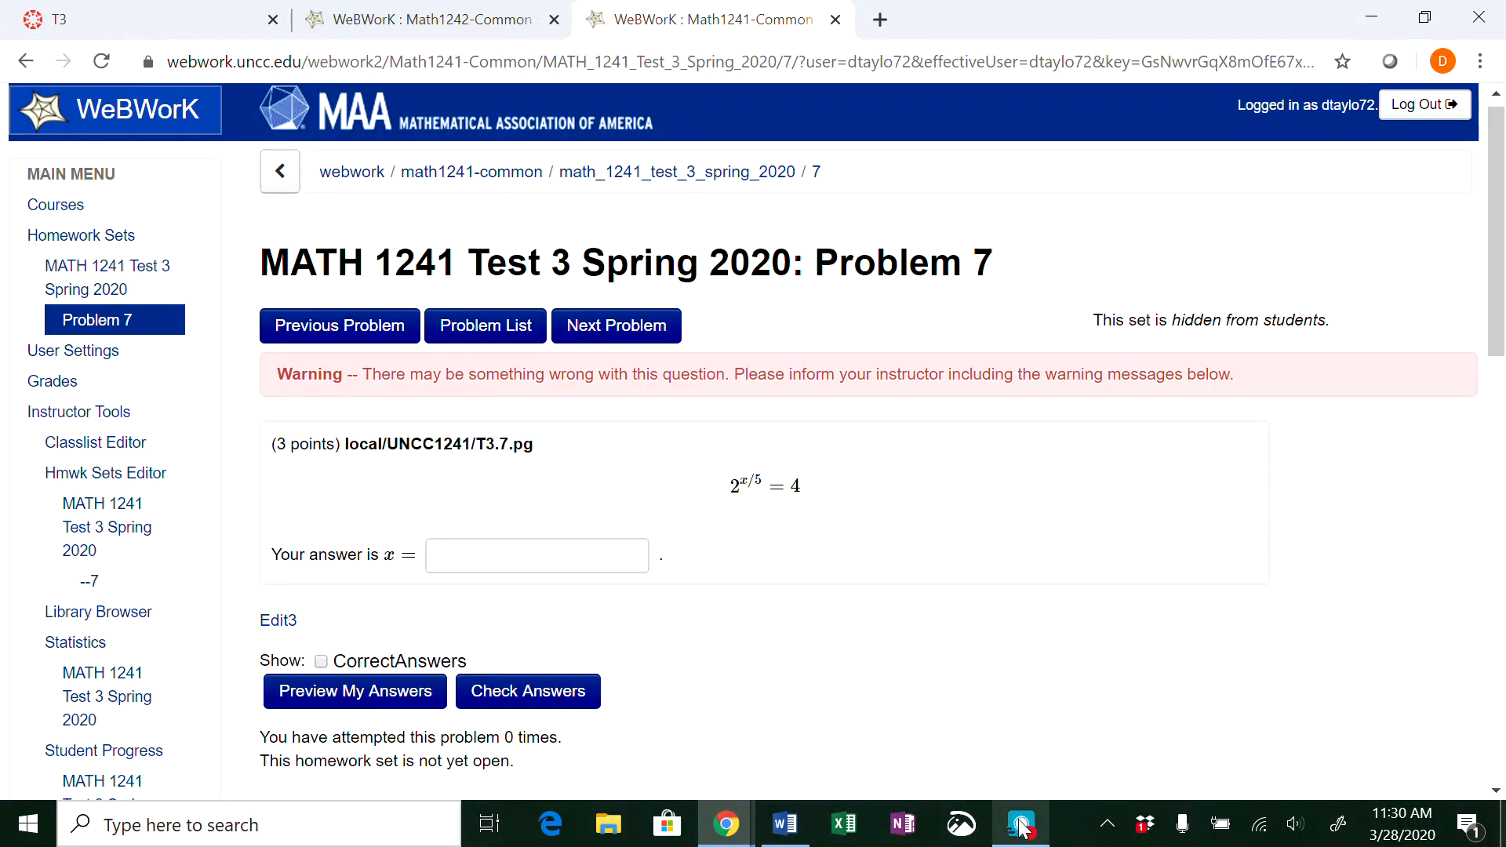
mouse_move(1026, 824)
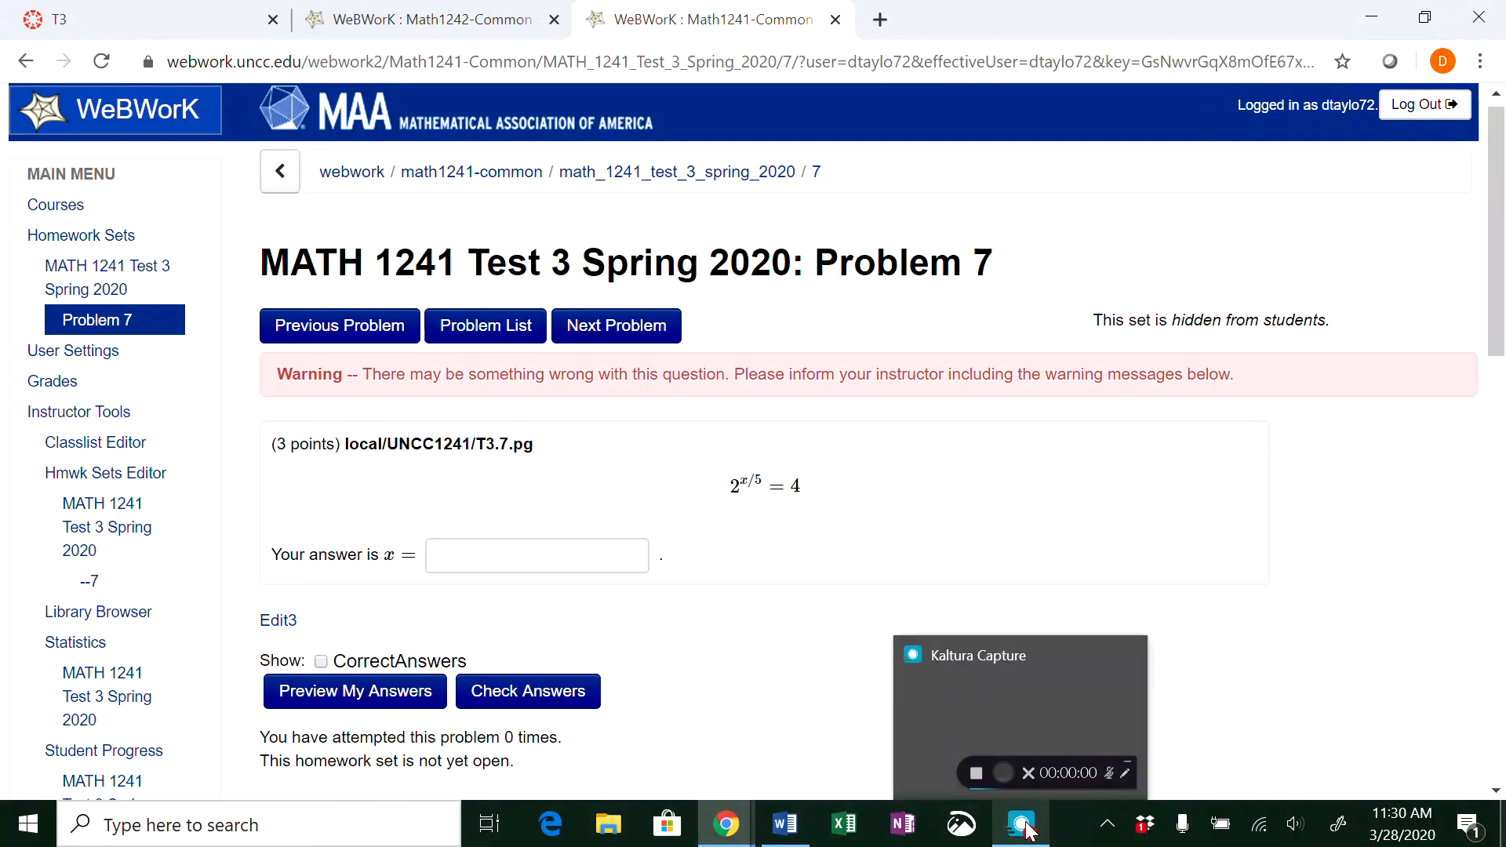